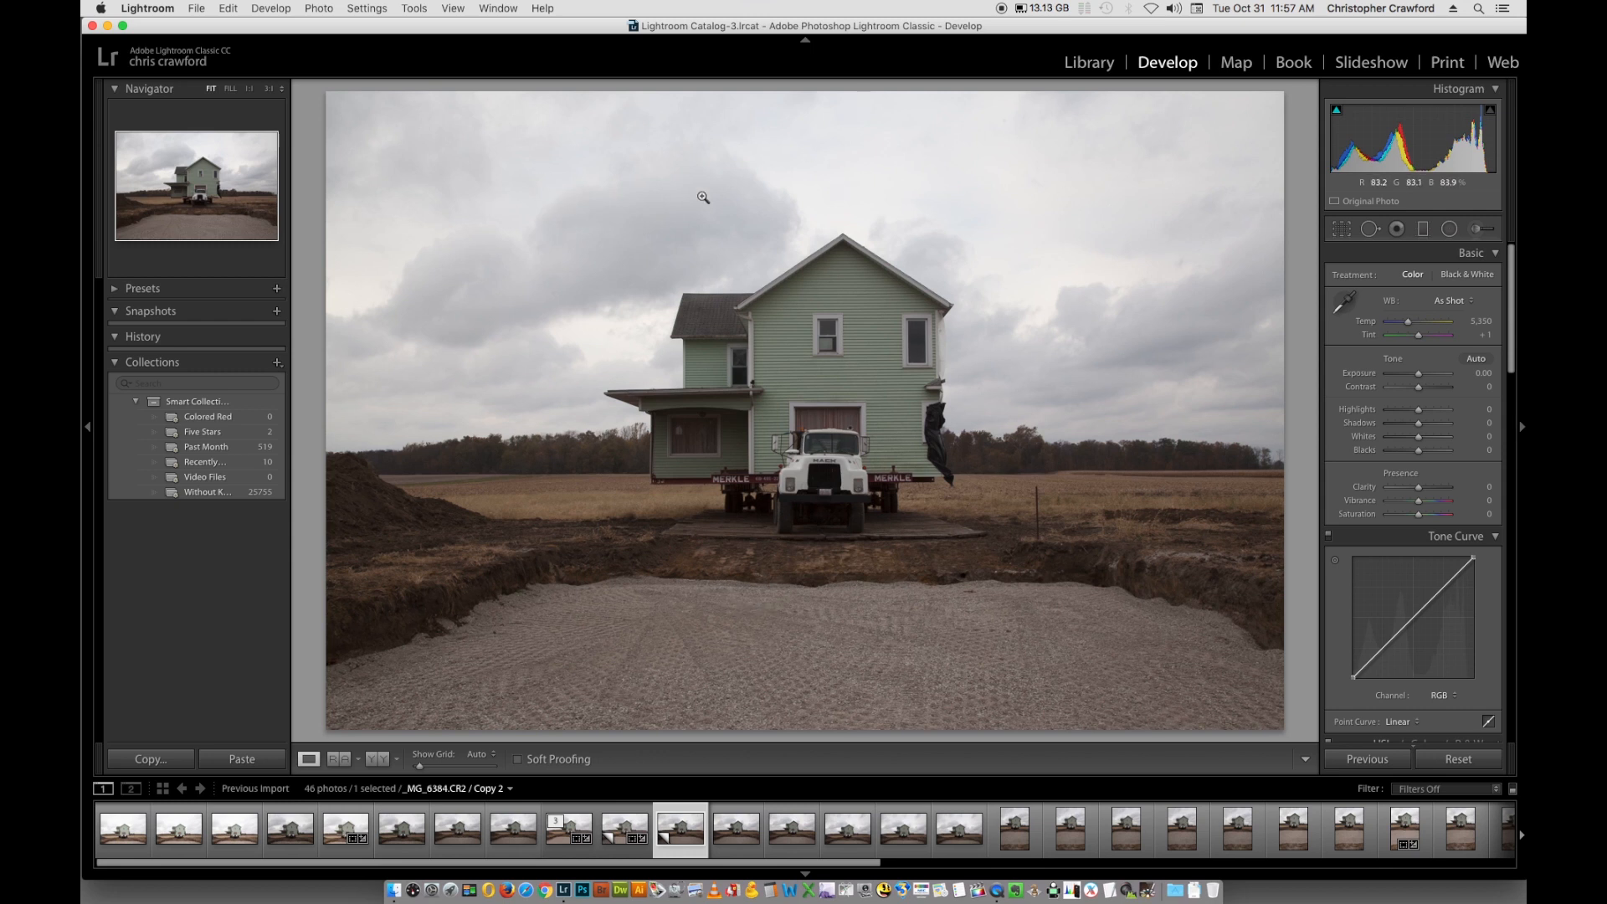
- Compare photo _MG_6376.CR2 with _MG_6384.CR2 Copy 2, and examine the truck's dark areas in Copy 2 up close
{"action": "left_click", "coordinate": [120, 832]}
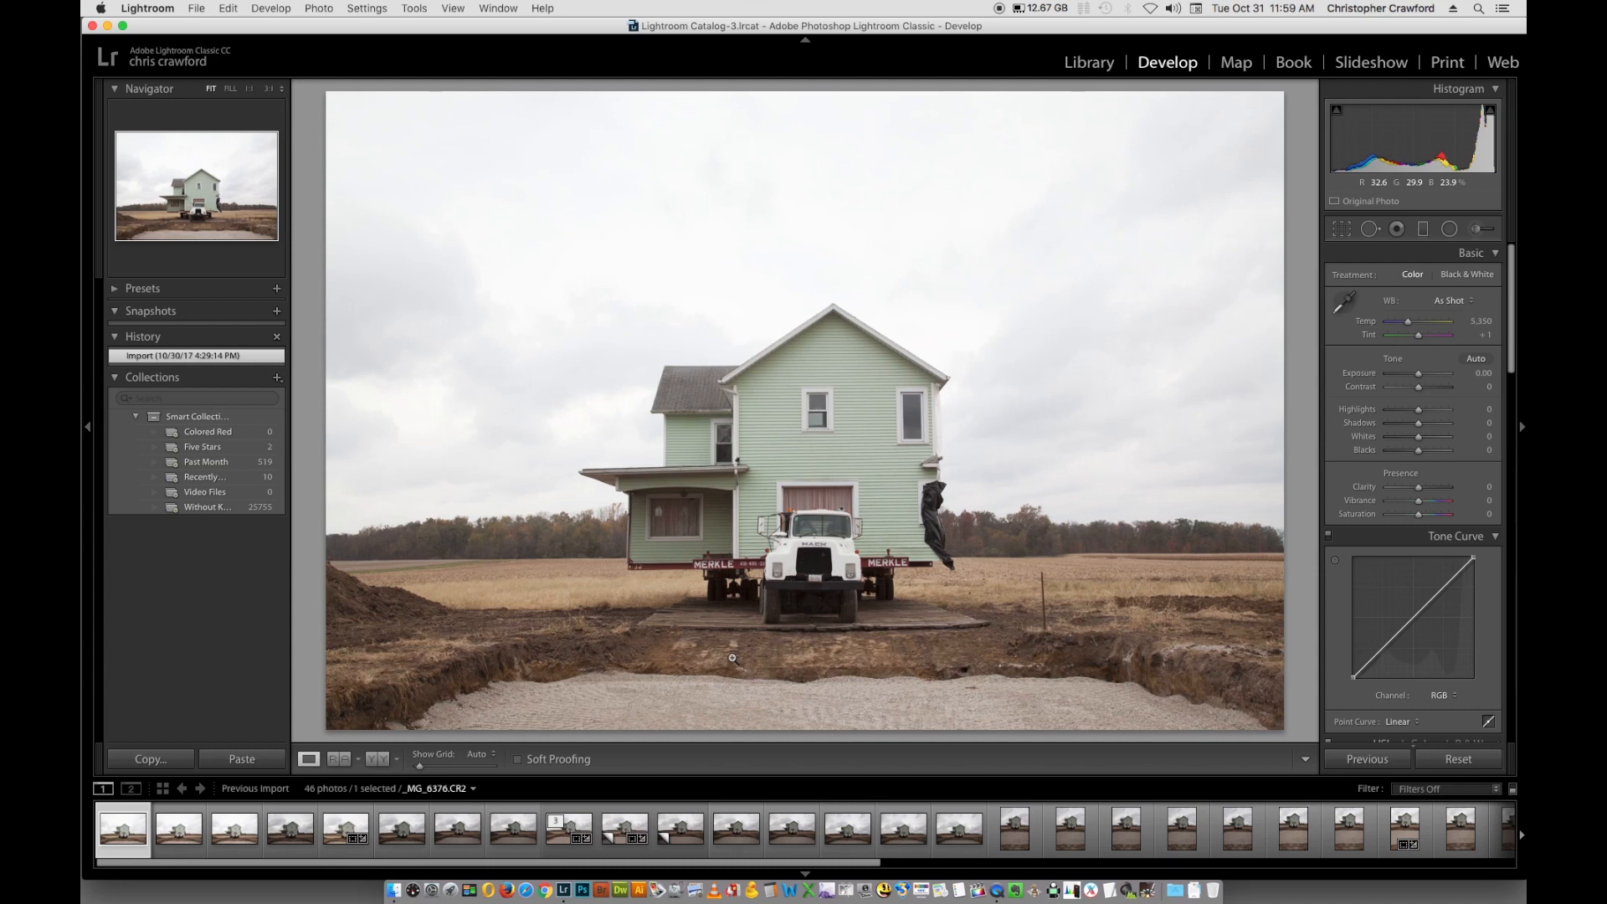
{"action": "left_click", "coordinate": [685, 838]}
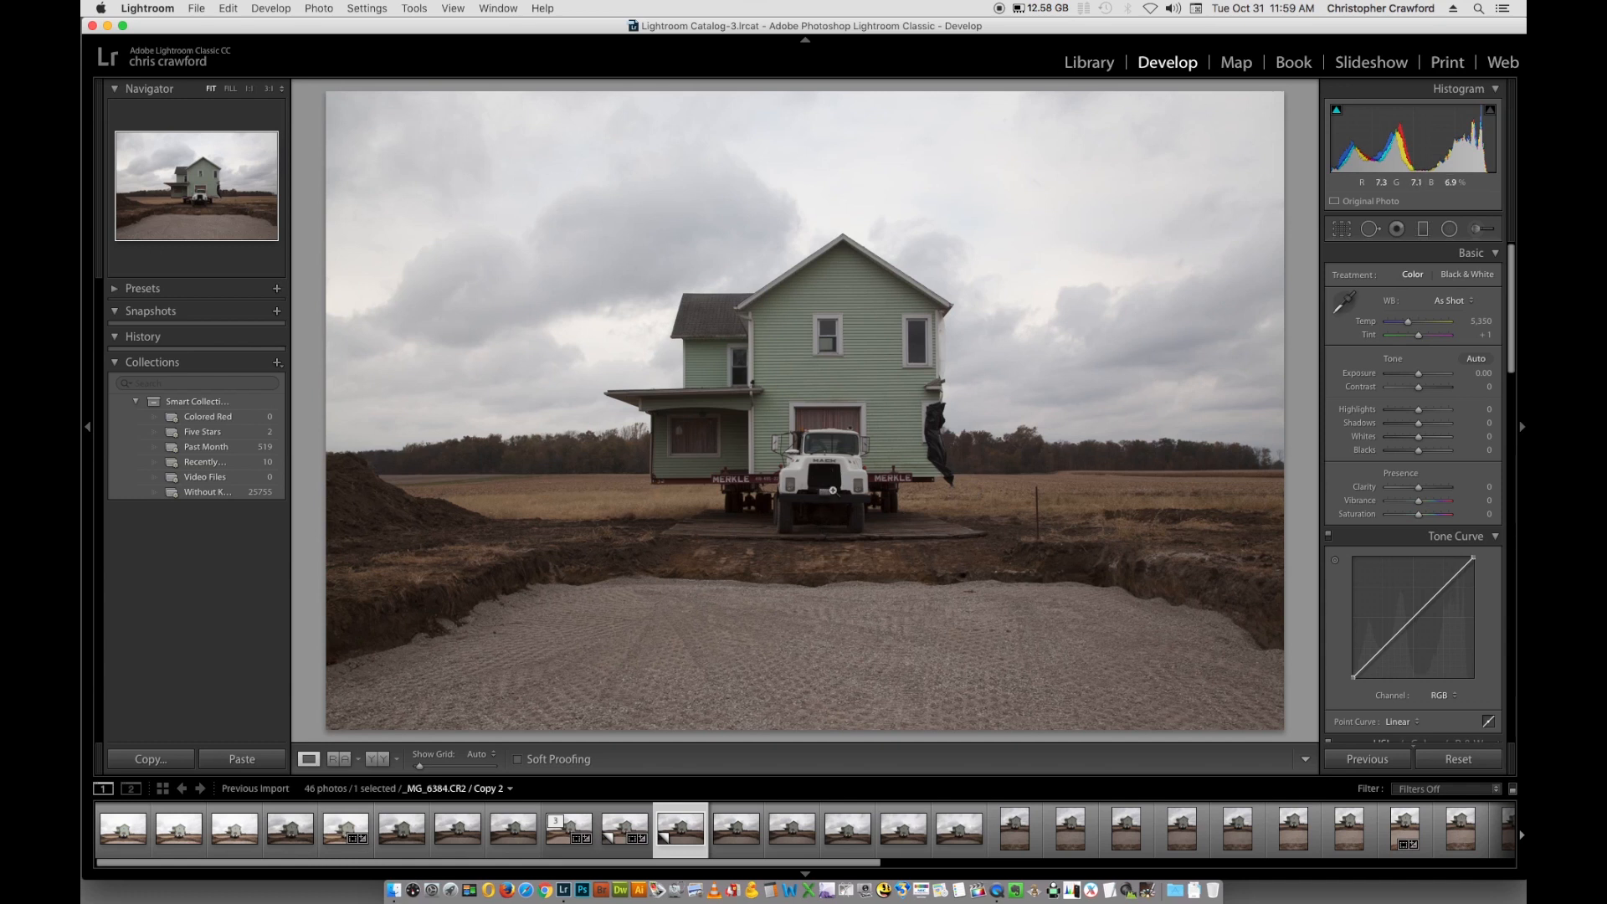
{"action": "left_click", "coordinate": [831, 490]}
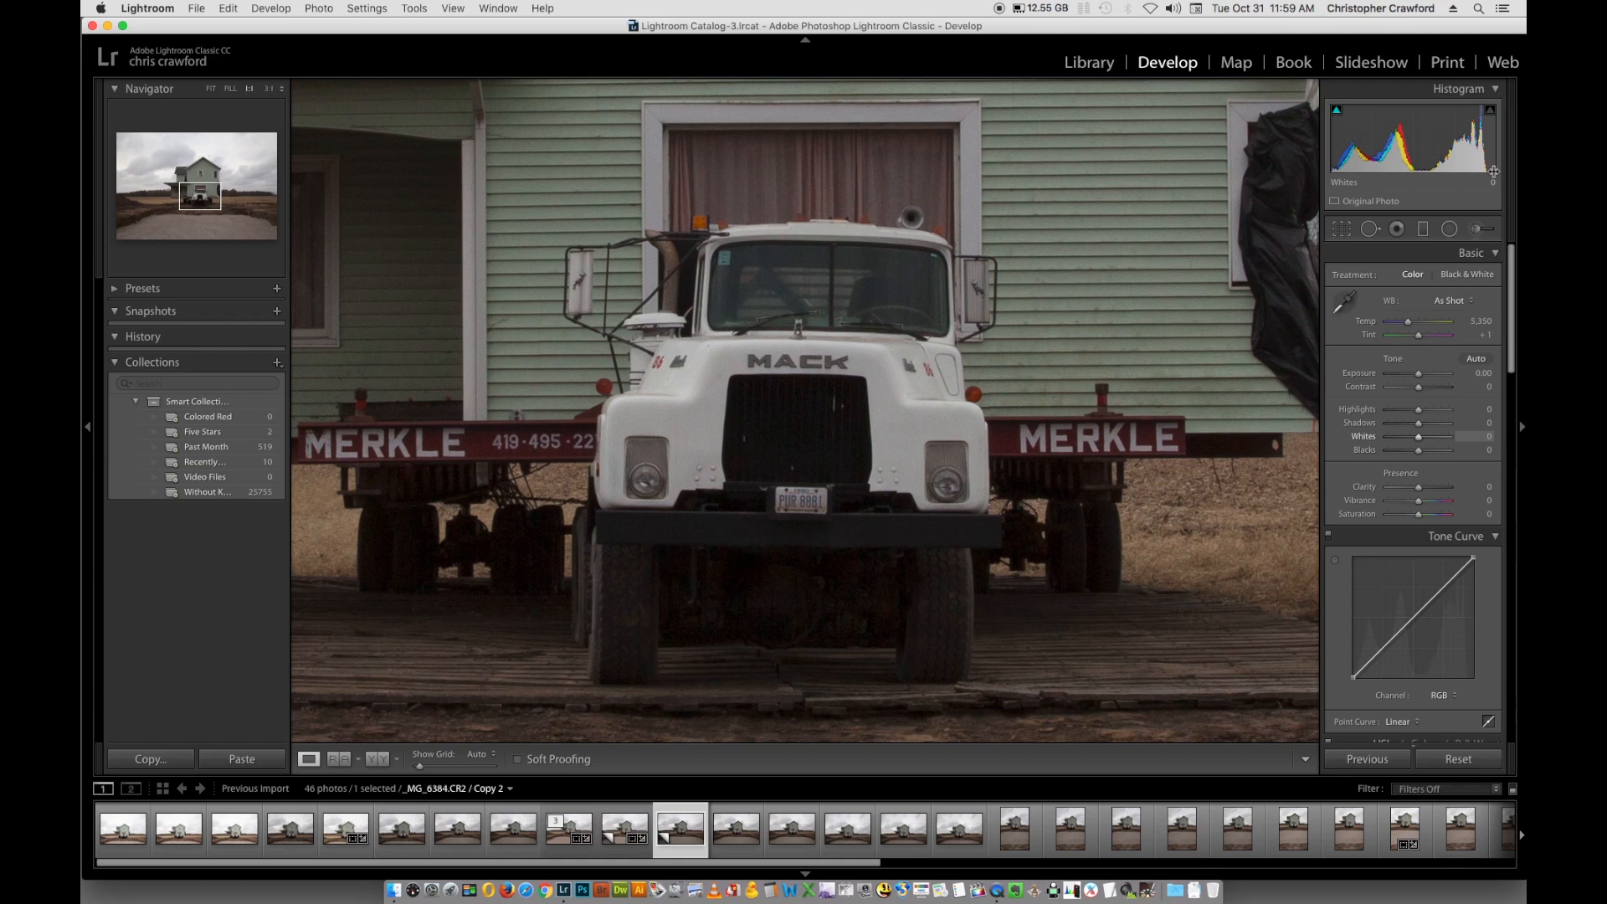
{"action": "left_click", "coordinate": [900, 348]}
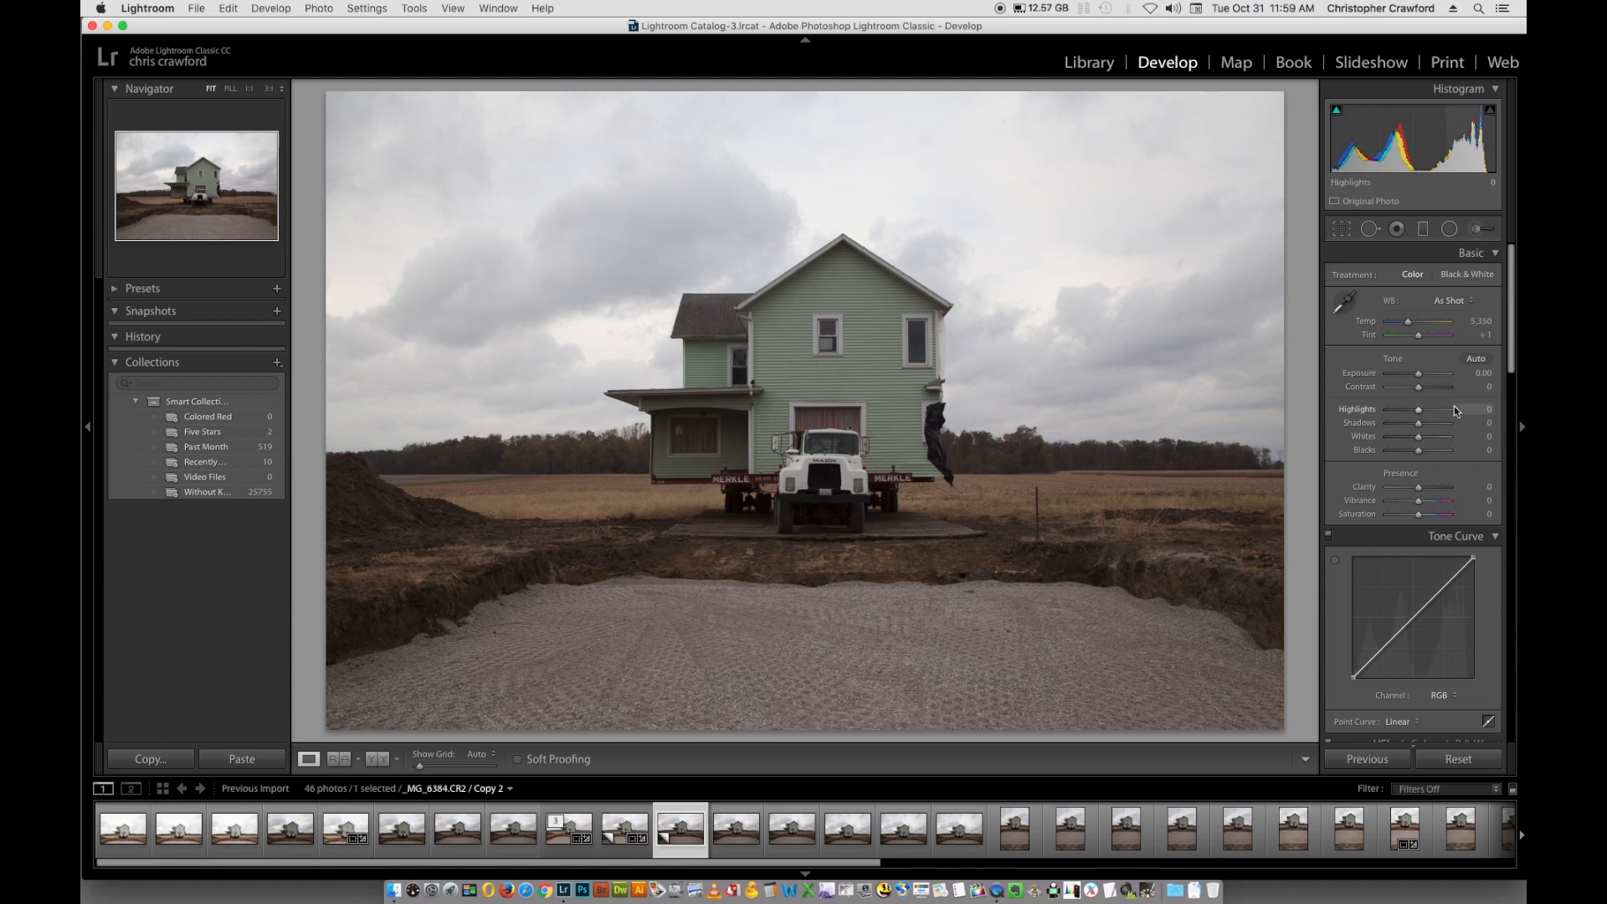
- Raise Exposure to +0.40 and lower Highlights to -43 on _MG_6384.CR2 Copy 2
{"action": "left_click", "coordinate": [1420, 374]}
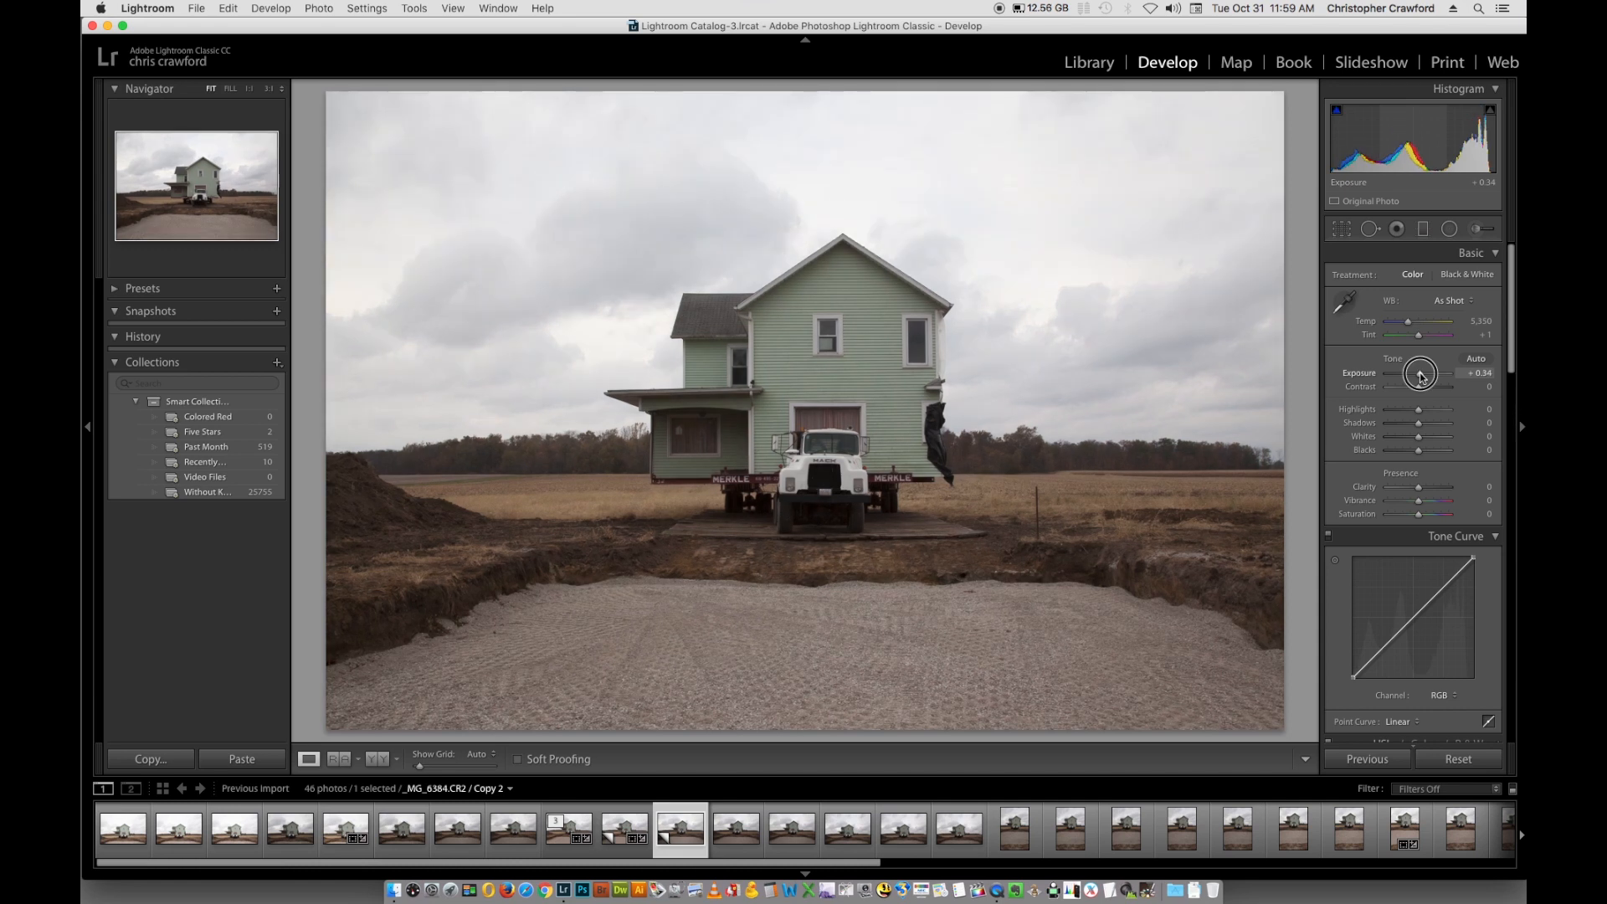
{"action": "left_click_drag", "start_coordinate": [1420, 376], "coordinate": [1423, 378]}
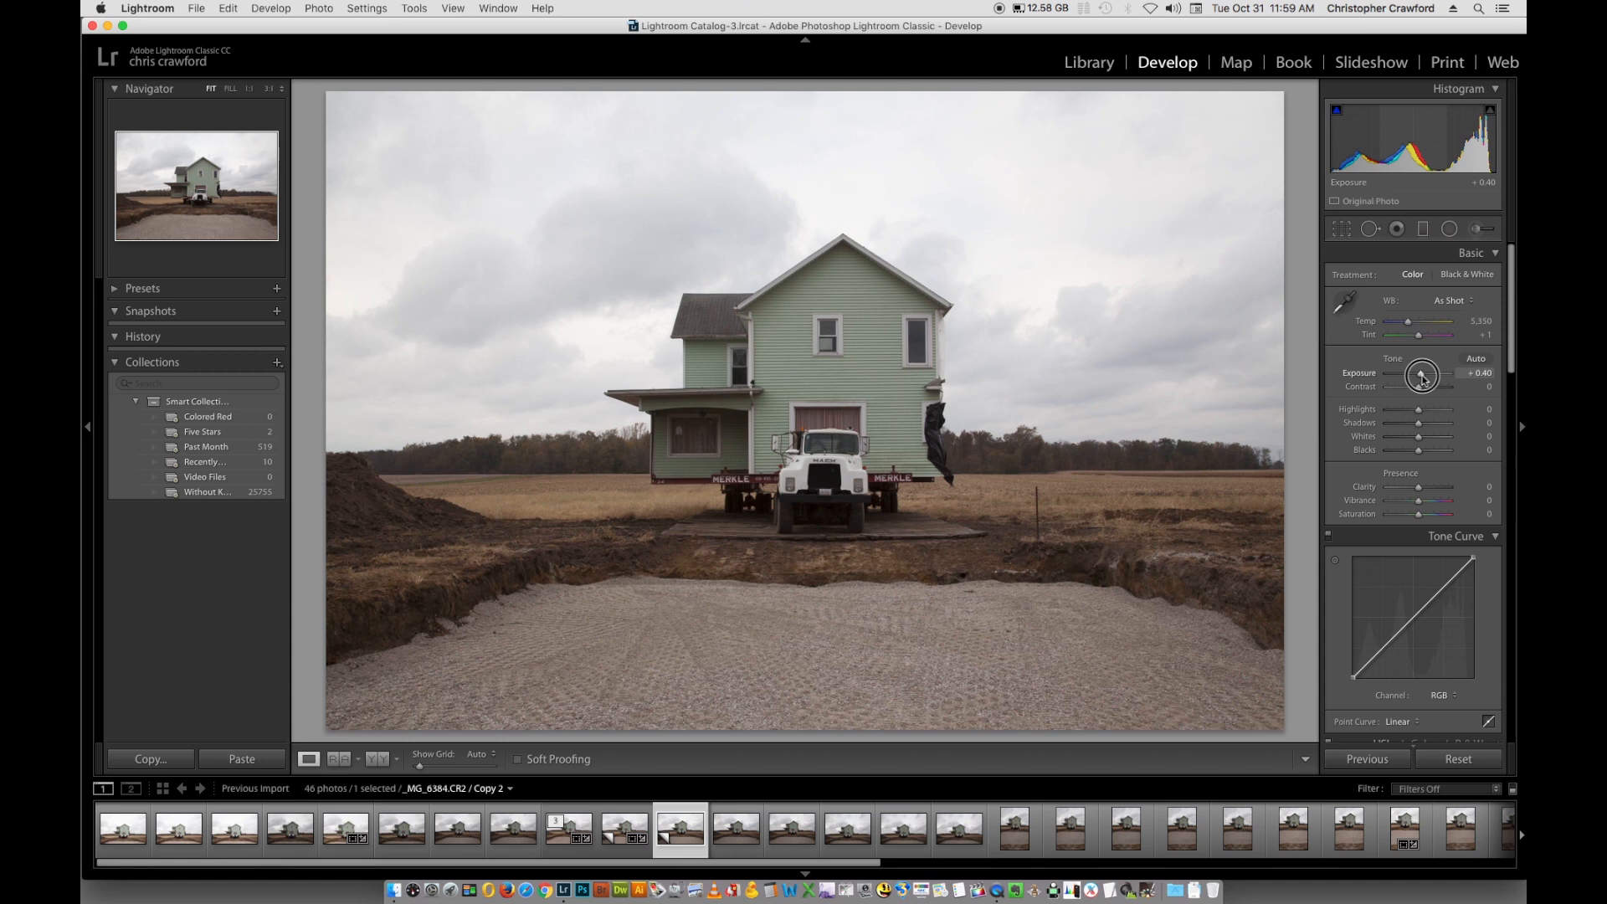
{"action": "left_click_drag", "start_coordinate": [1422, 378], "coordinate": [1422, 378]}
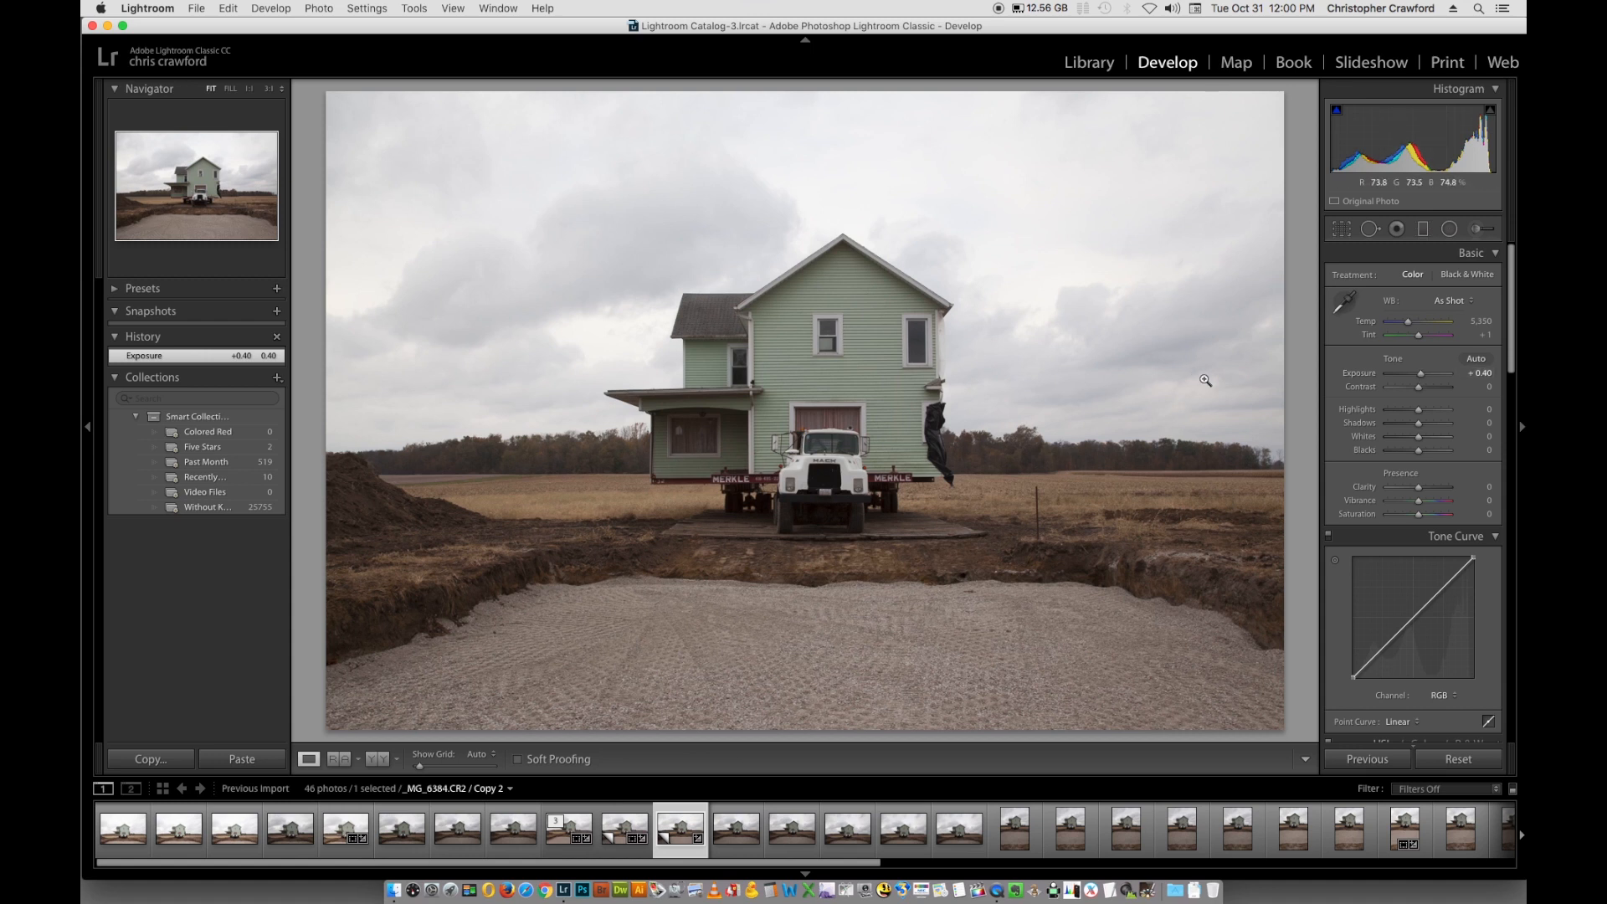
{"action": "left_click_drag", "start_coordinate": [1420, 411], "coordinate": [1405, 412]}
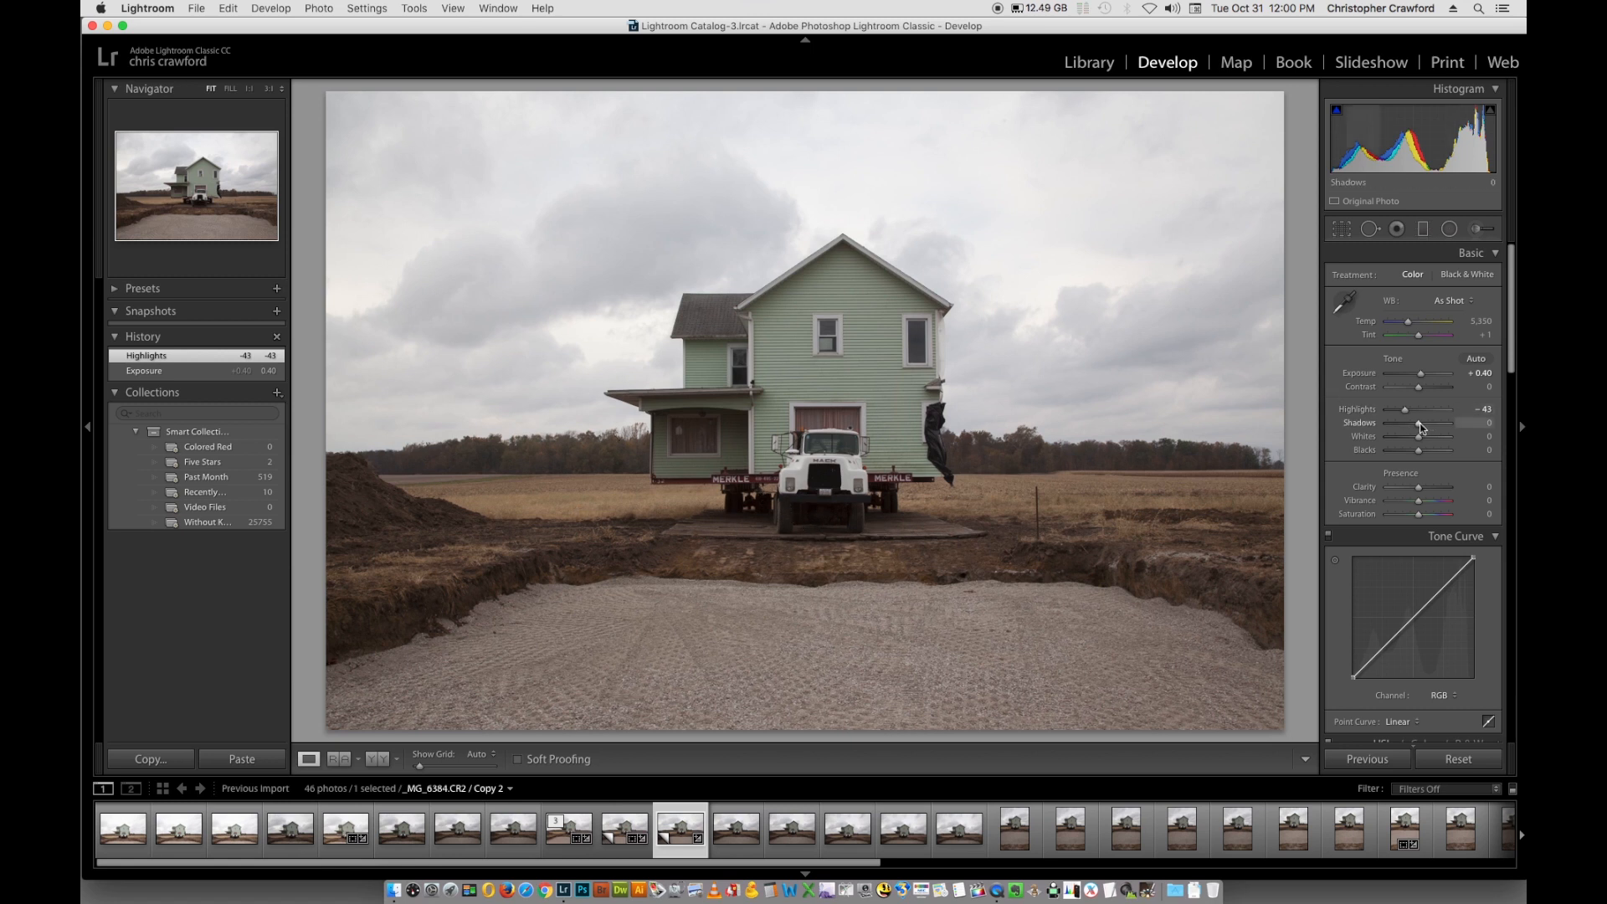
- Raise Shadows to +63 and check the detail in the truck and house up close
{"action": "left_click_drag", "start_coordinate": [1420, 423], "coordinate": [1439, 426]}
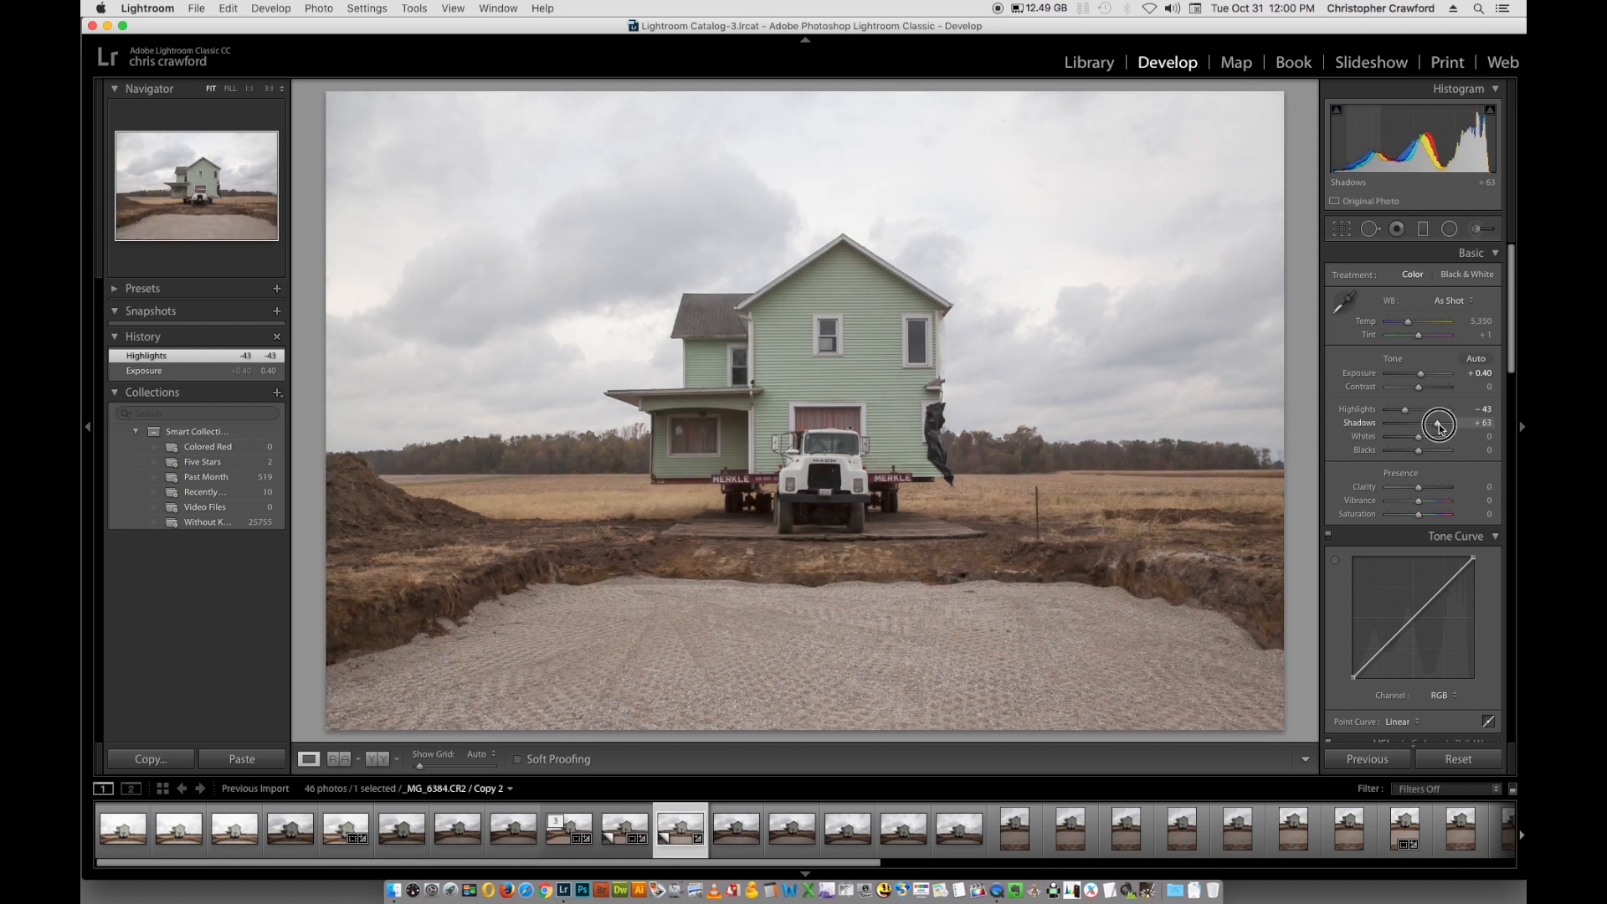
{"action": "left_click_drag", "start_coordinate": [1439, 425], "coordinate": [1439, 424]}
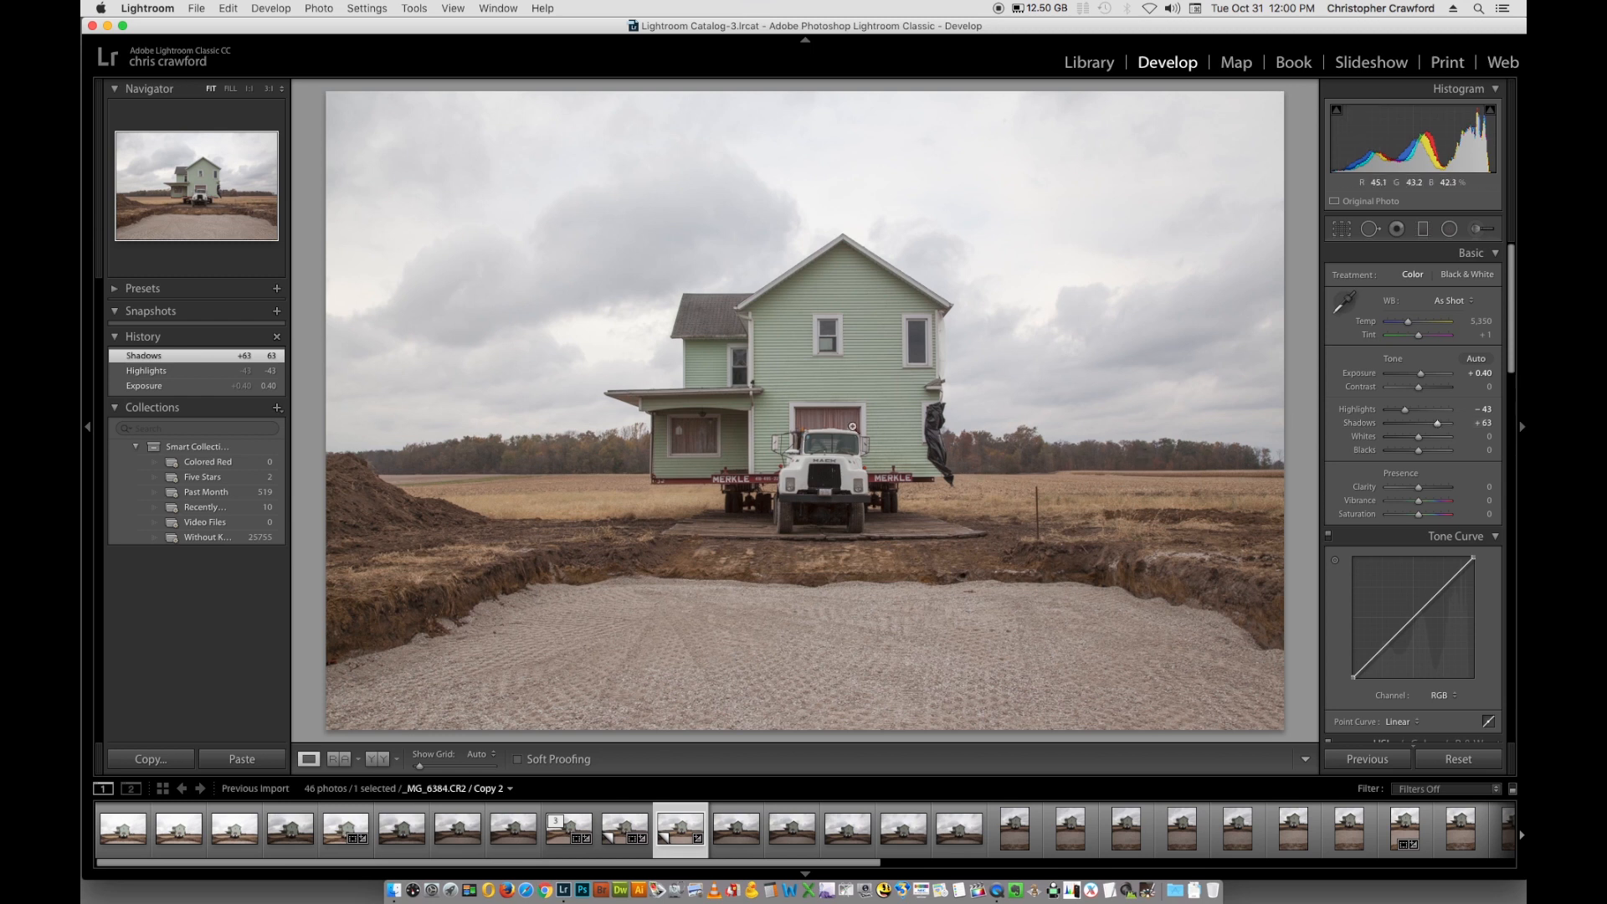
{"action": "left_click", "coordinate": [853, 427]}
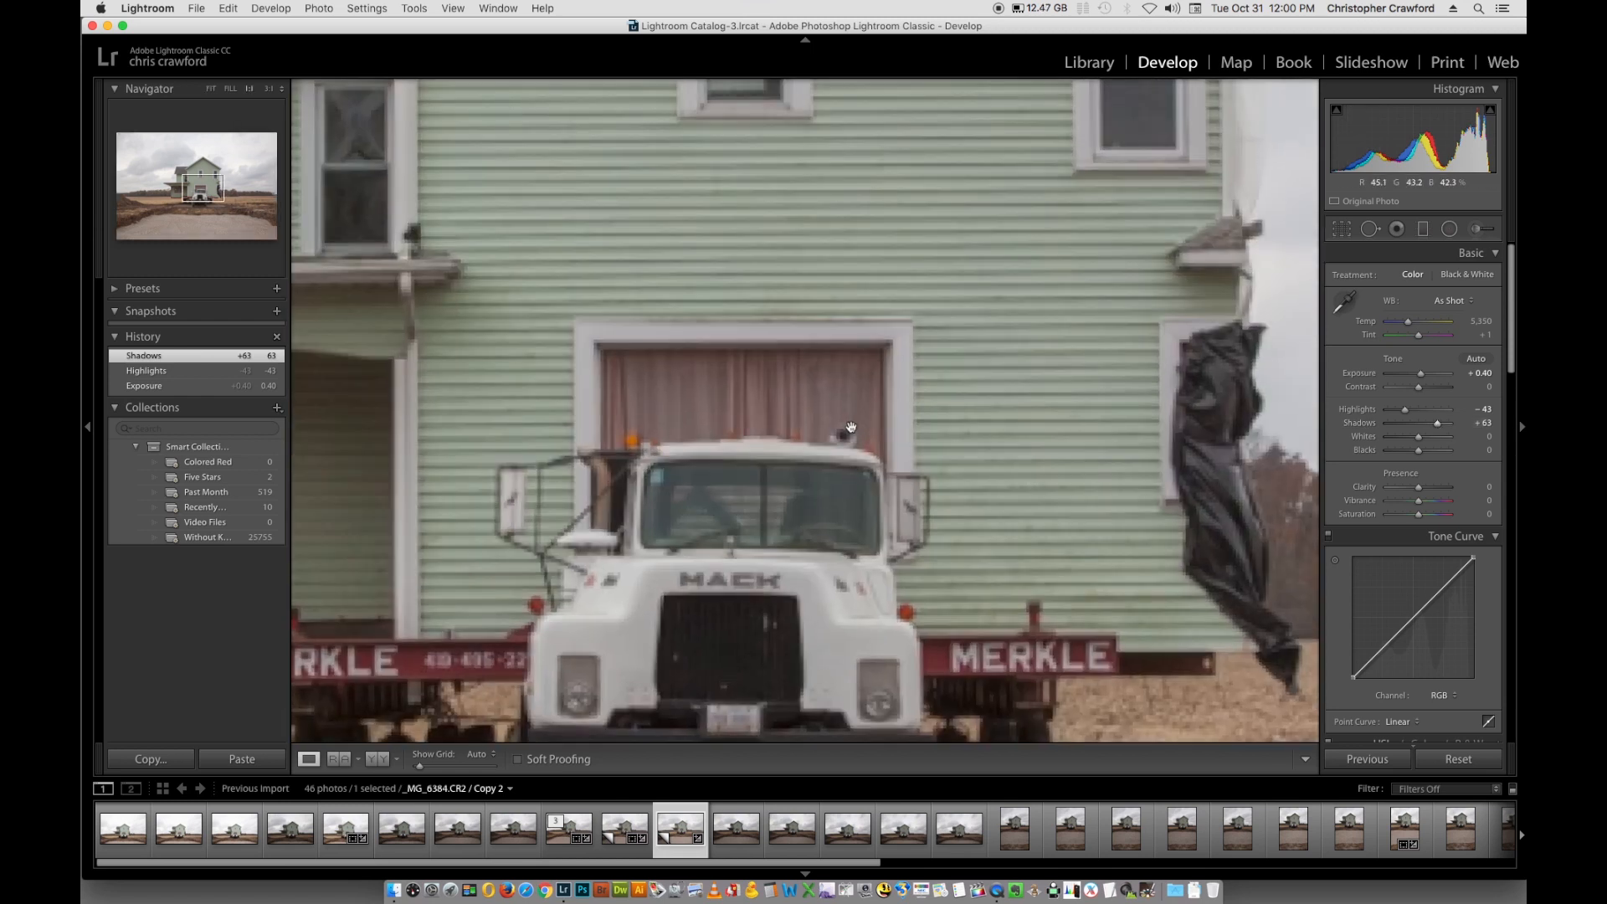
{"action": "left_click_drag", "start_coordinate": [695, 525], "coordinate": [815, 480]}
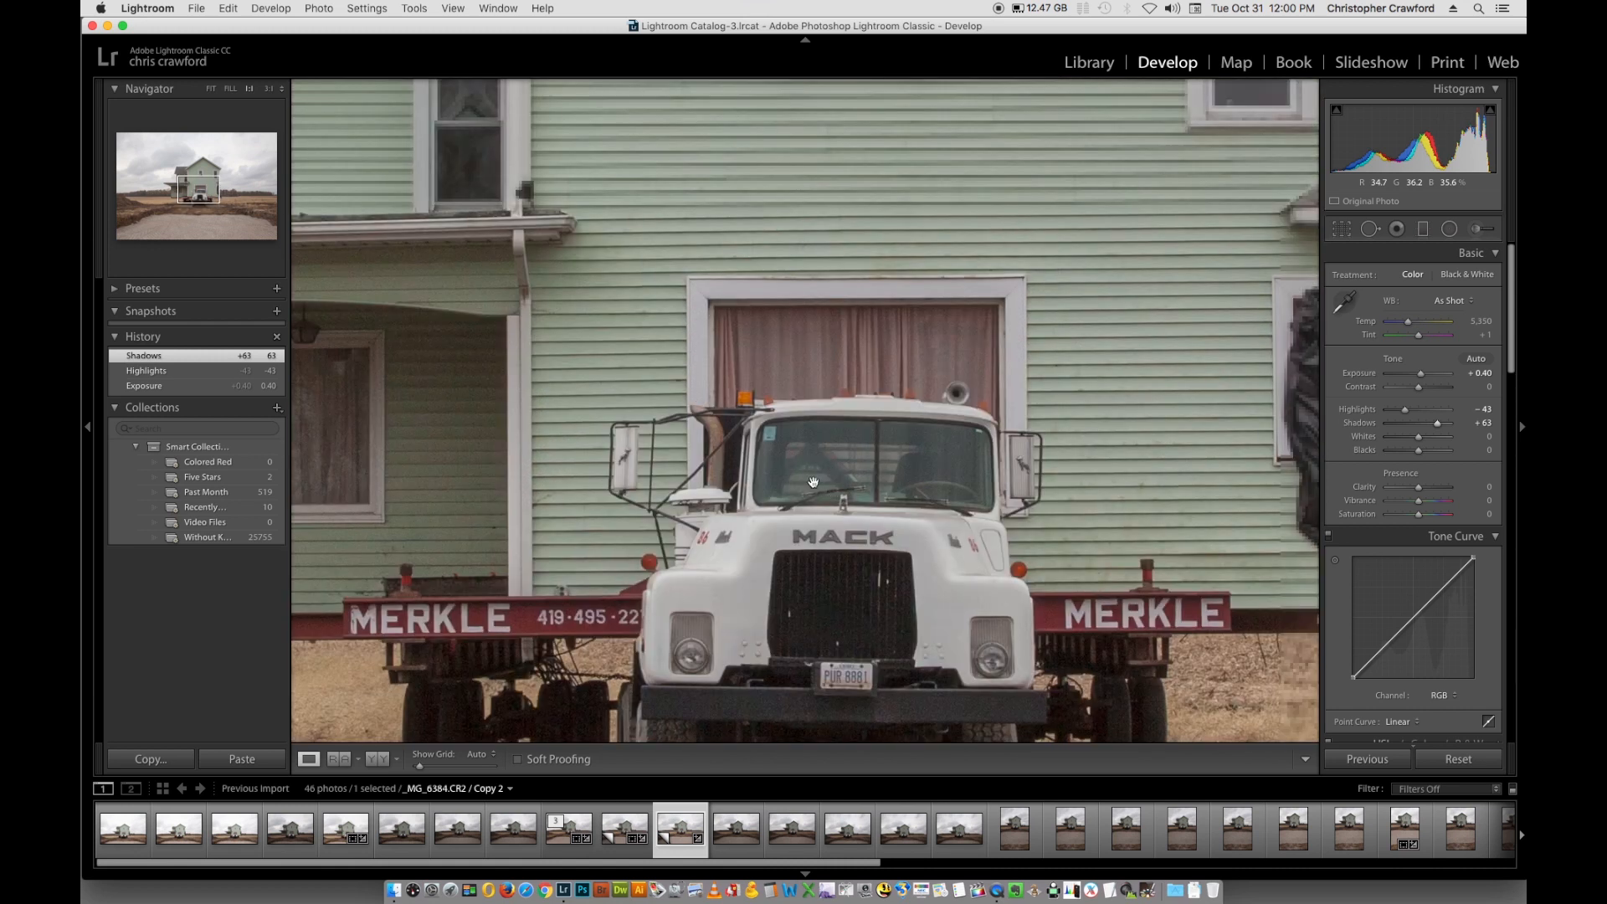
{"action": "left_click", "coordinate": [827, 282]}
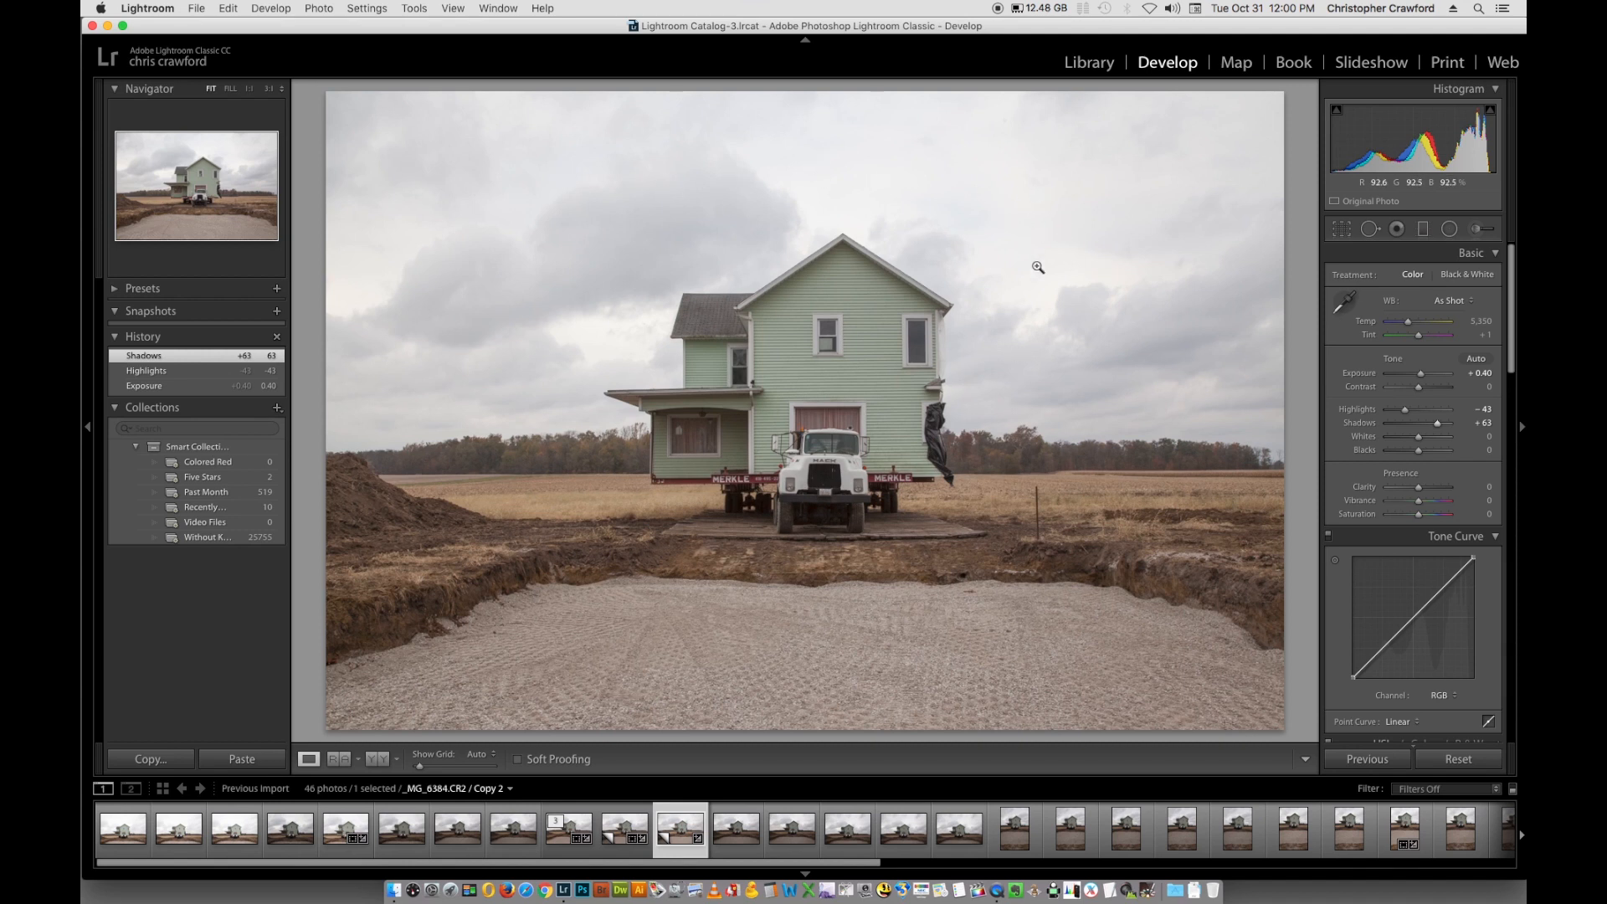
- Lower Blacks to -18 and inspect the dark areas beneath the truck
{"action": "left_click", "coordinate": [1419, 453]}
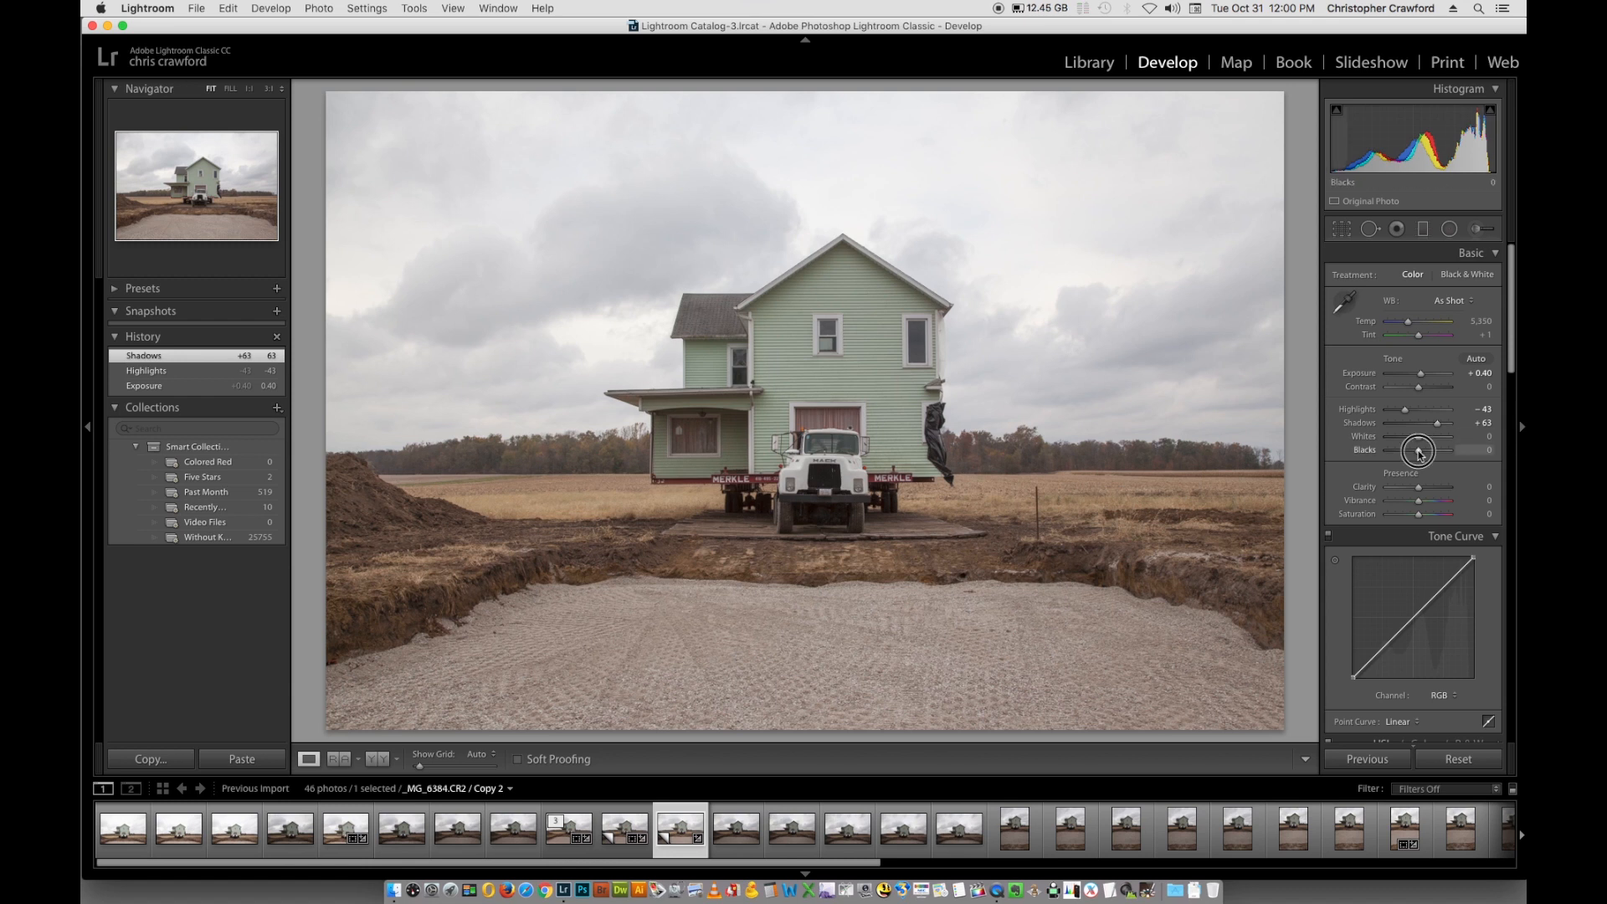
{"action": "left_click_drag", "start_coordinate": [1420, 453], "coordinate": [1414, 453]}
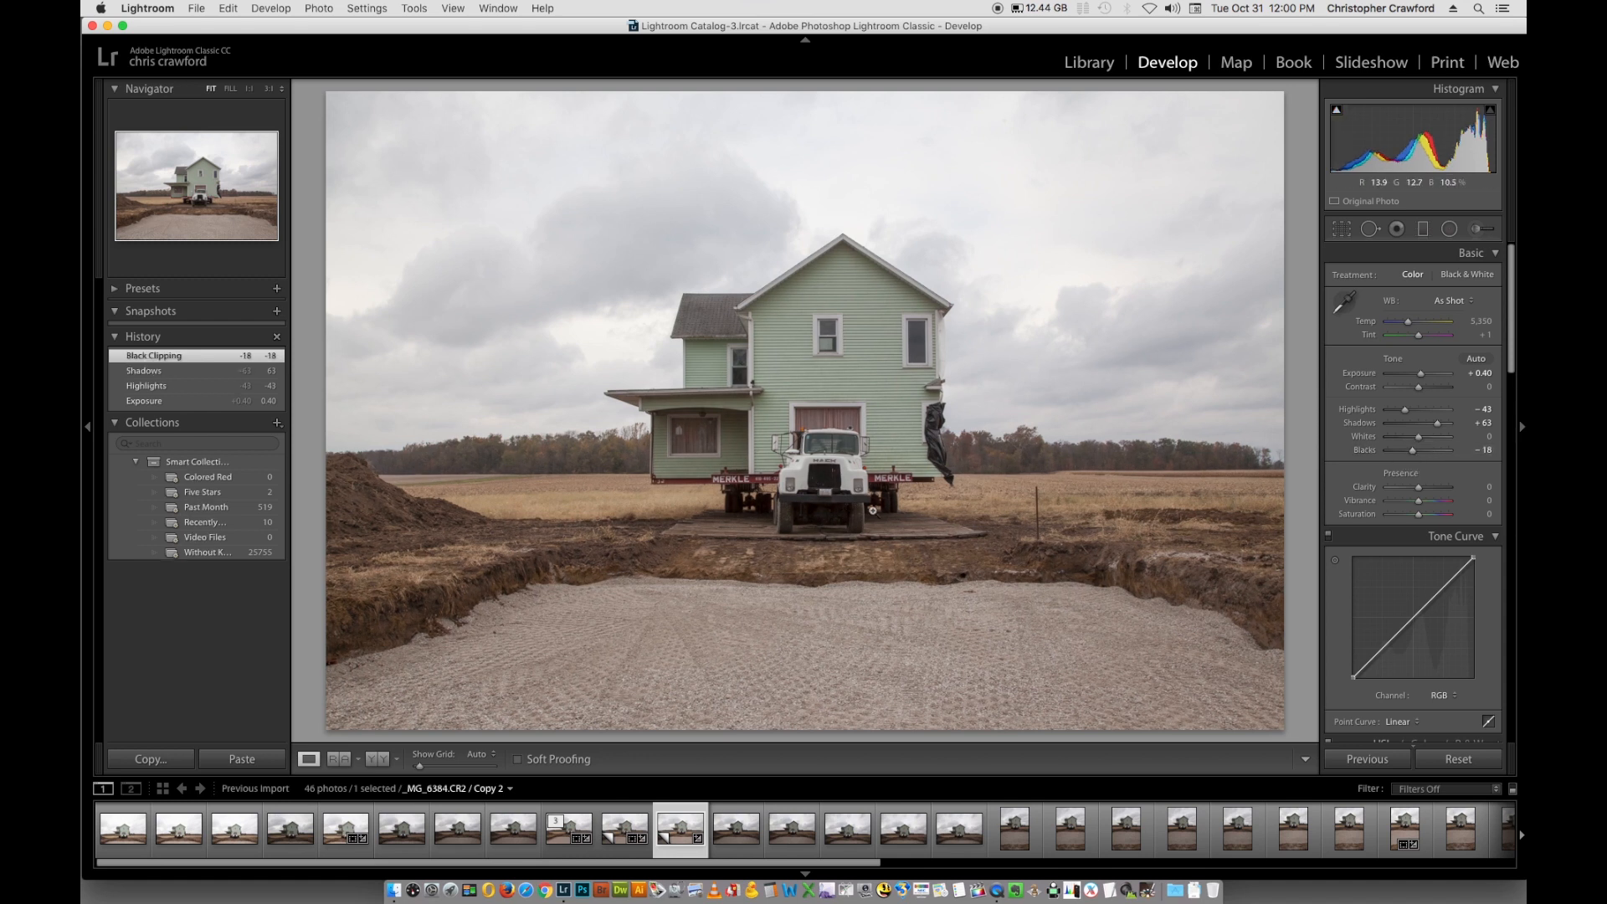
{"action": "left_click", "coordinate": [859, 484]}
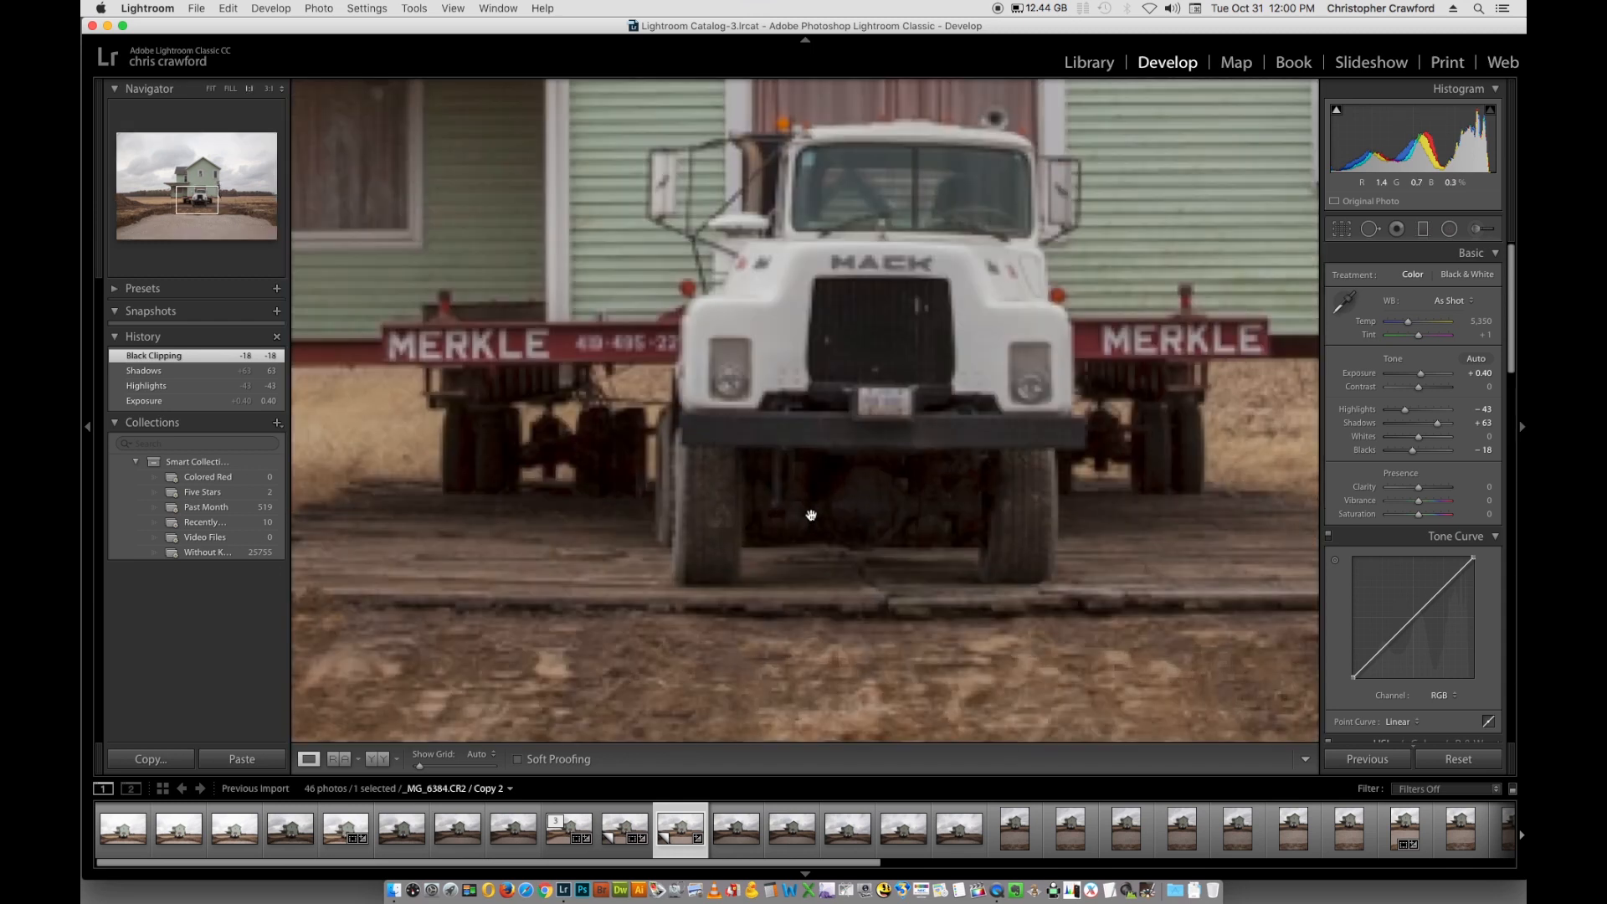
{"action": "left_click", "coordinate": [929, 430]}
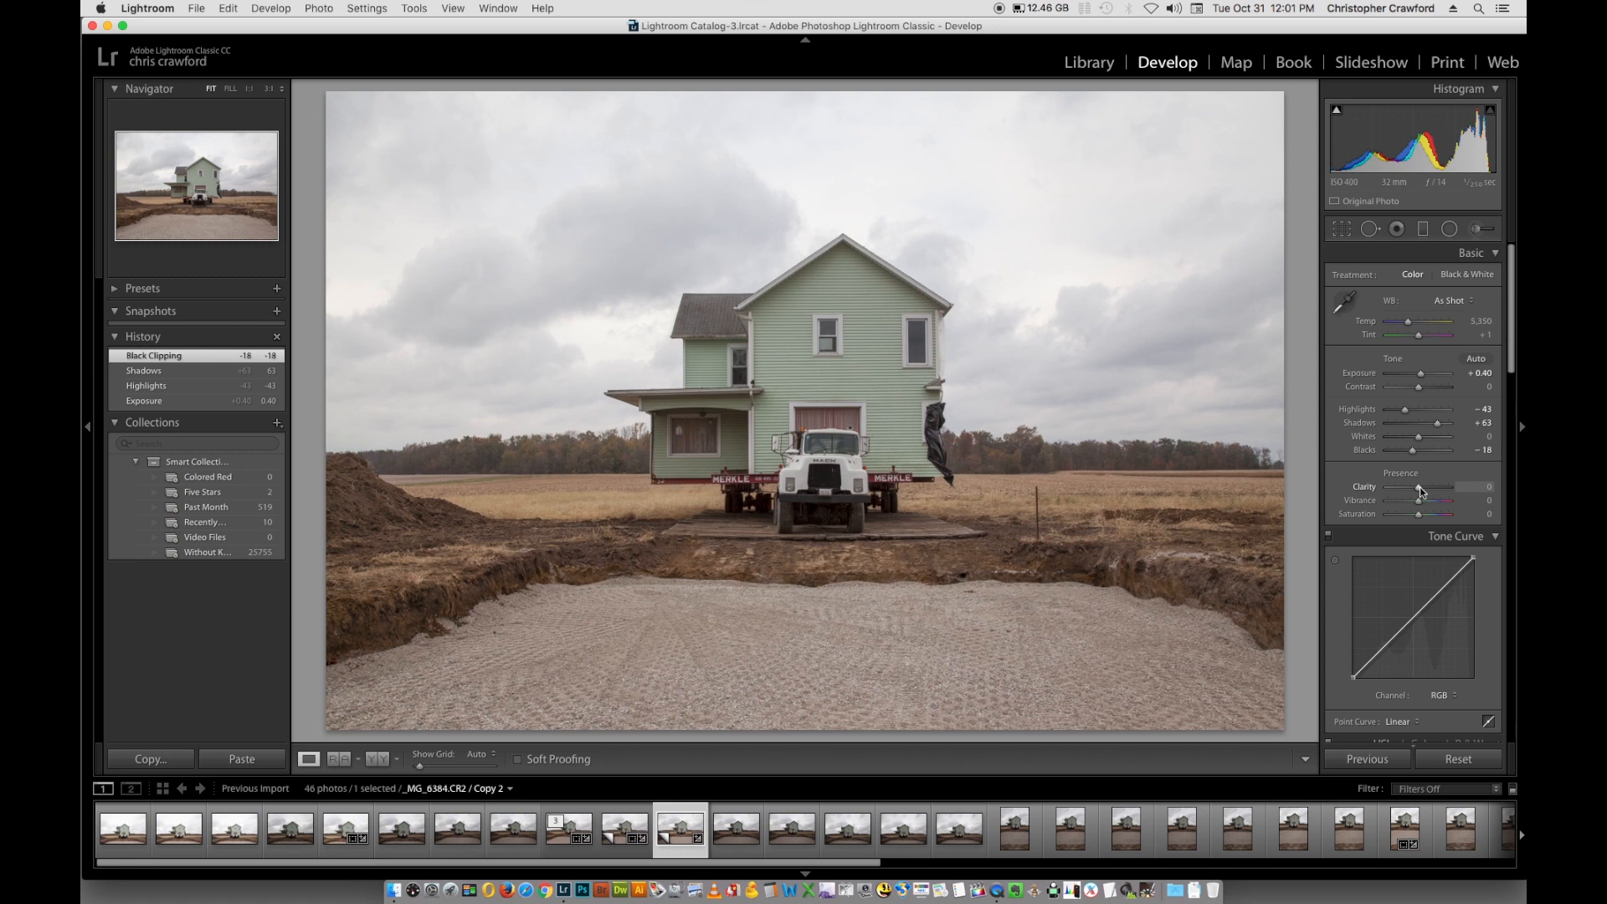
- Set Clarity to +38 and Shadows to +82, checking the truck's windshield area up close
{"action": "left_click_drag", "start_coordinate": [1419, 487], "coordinate": [1432, 491]}
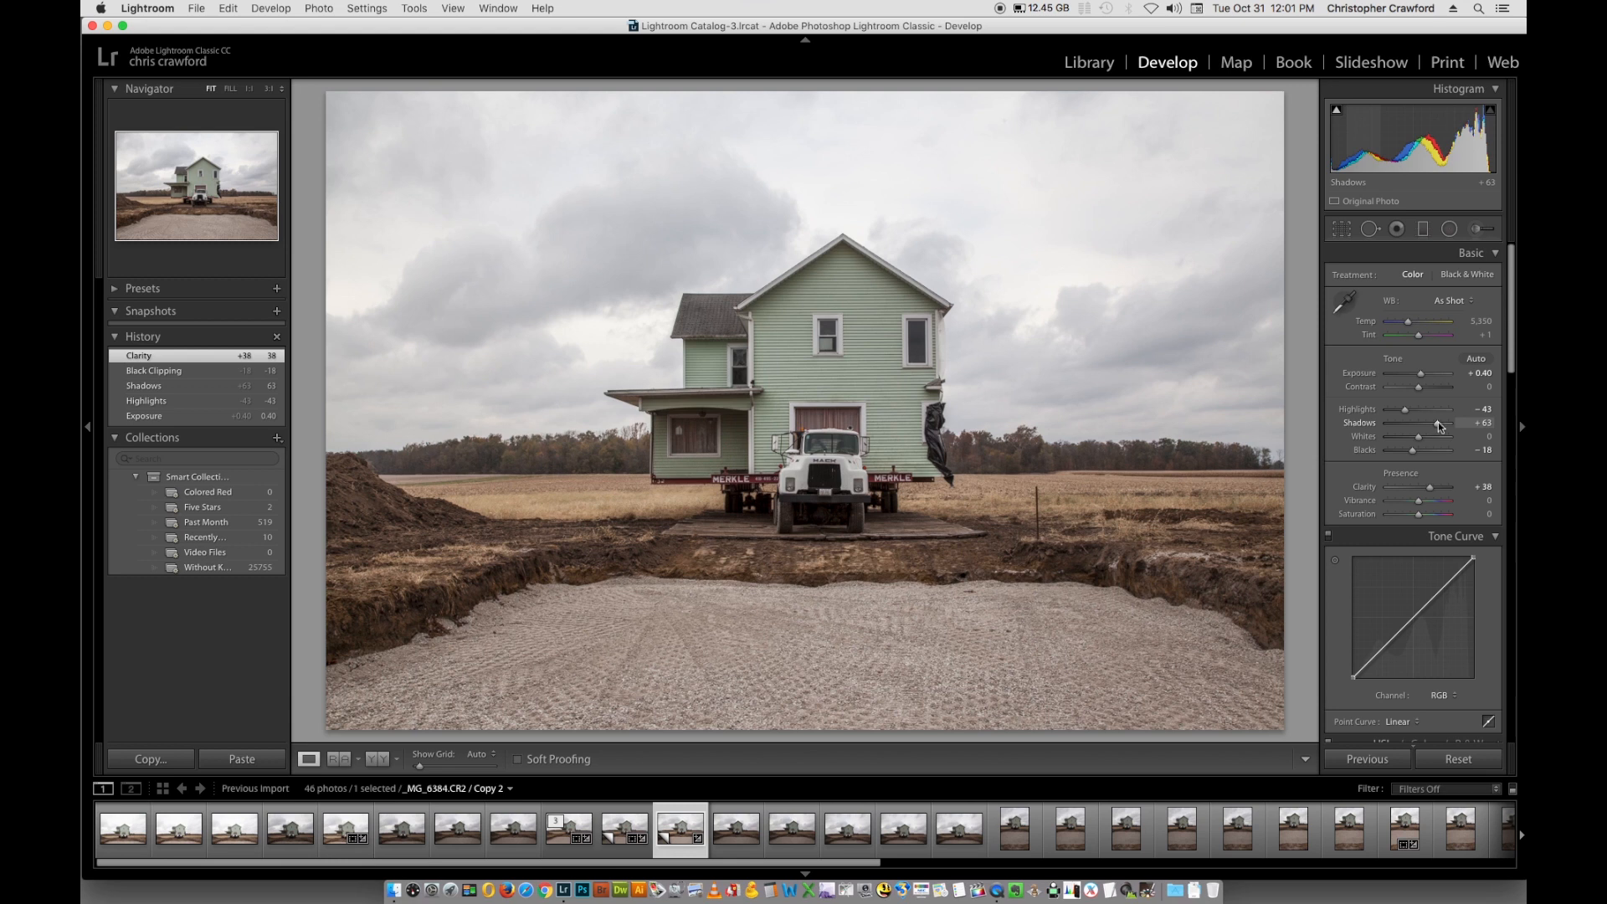
{"action": "left_click_drag", "start_coordinate": [1438, 422], "coordinate": [1444, 427]}
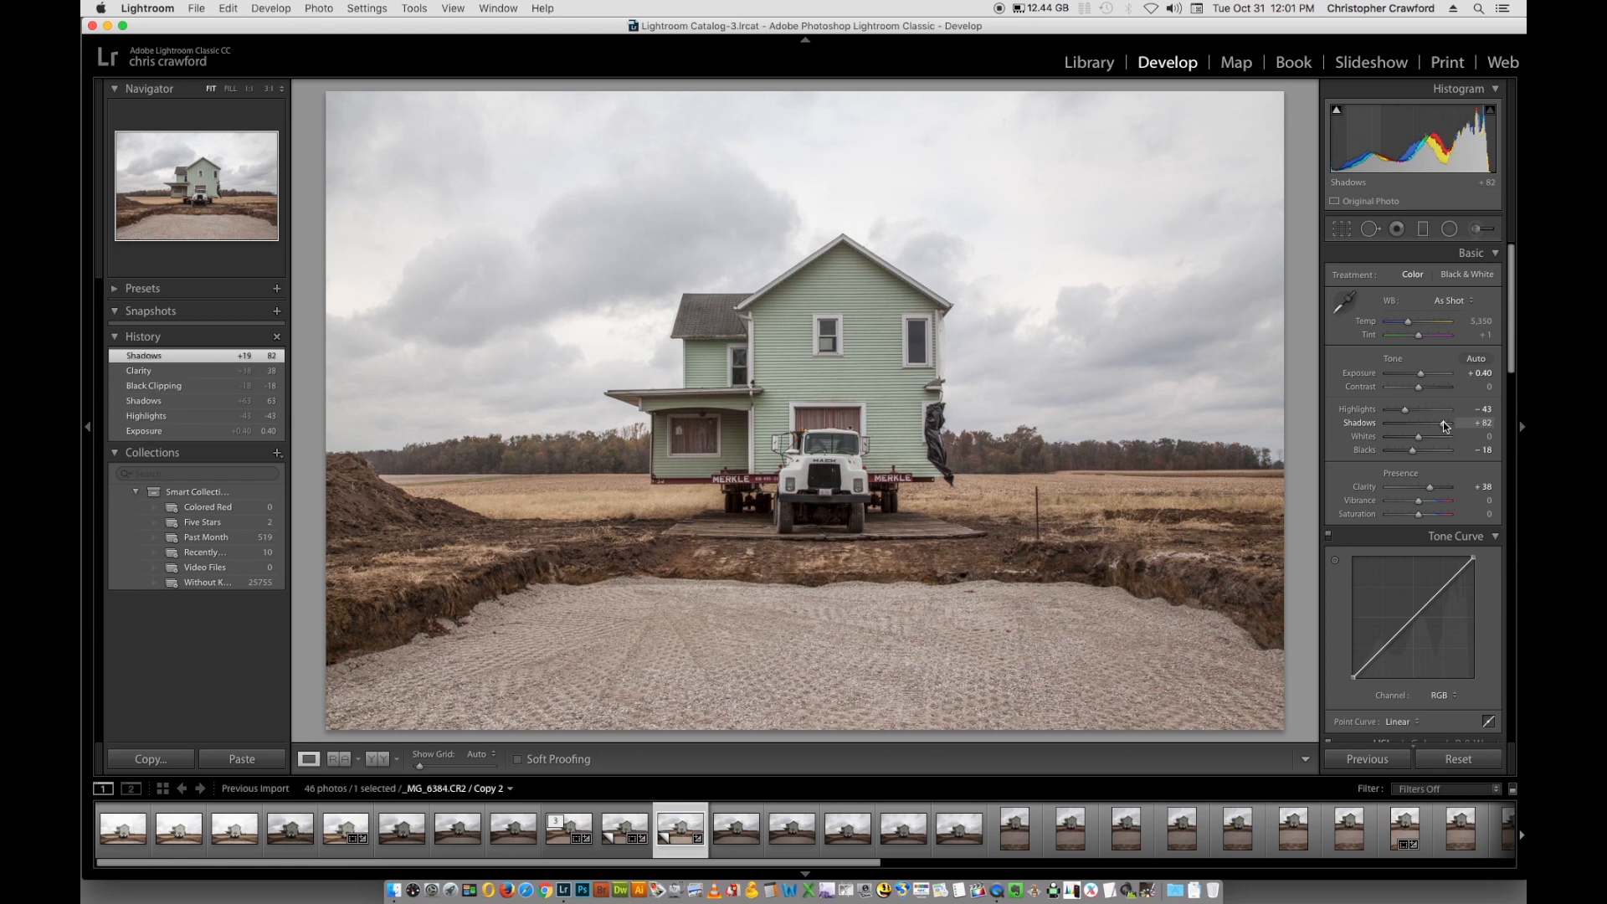
{"action": "left_click", "coordinate": [840, 419]}
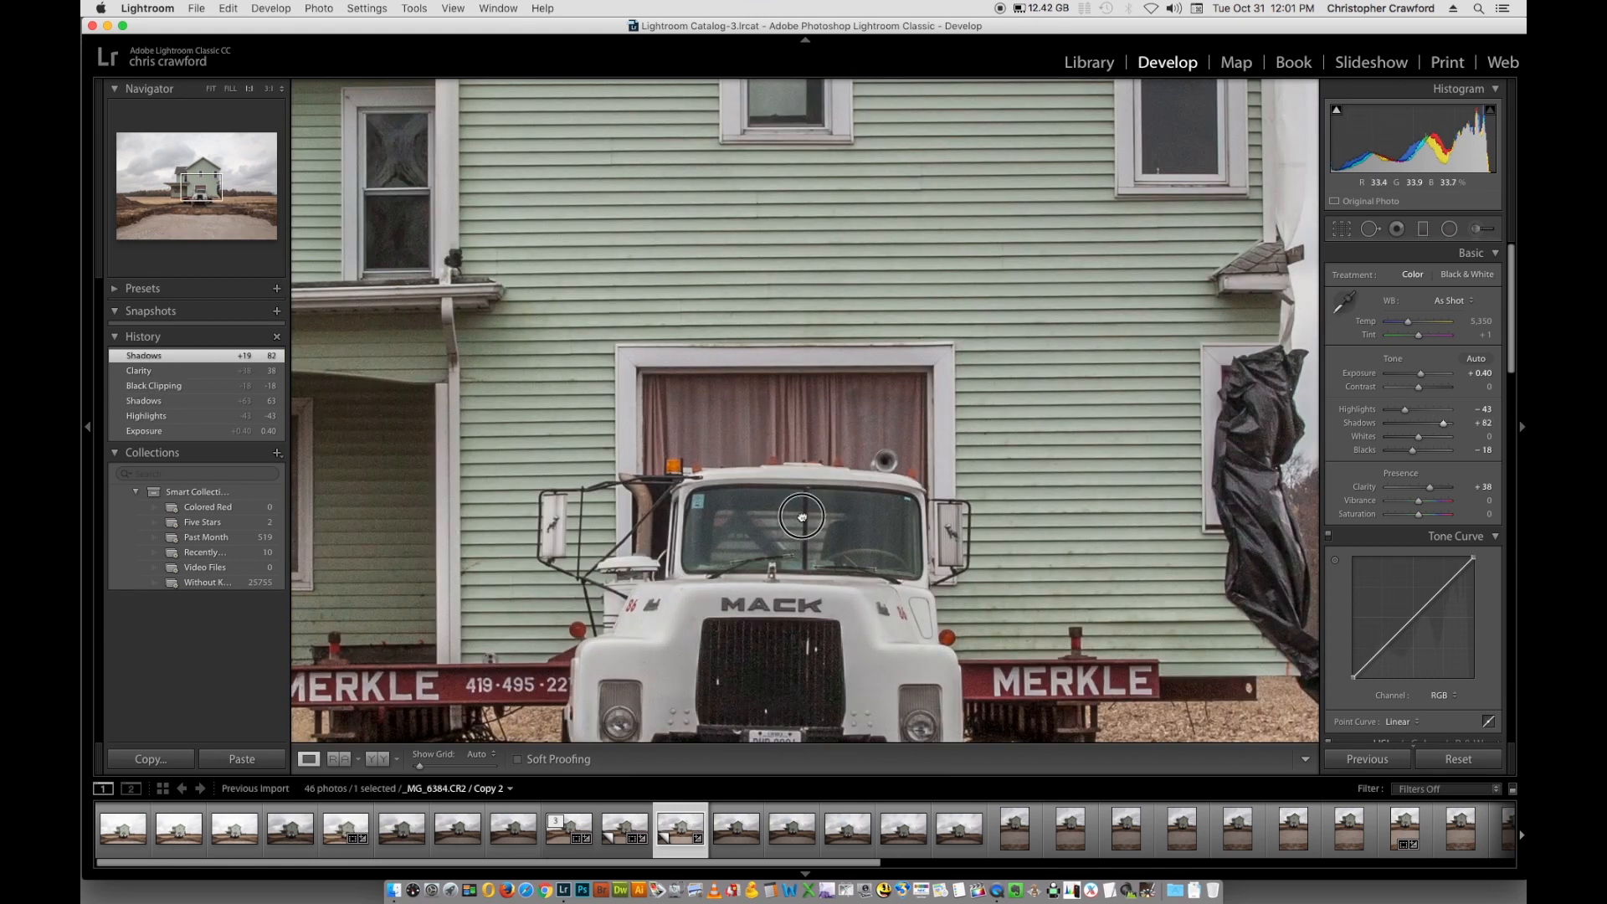
{"action": "left_click", "coordinate": [794, 543]}
{"action": "left_click_drag", "start_coordinate": [802, 507], "coordinate": [848, 414]}
{"action": "left_click", "coordinate": [848, 414]}
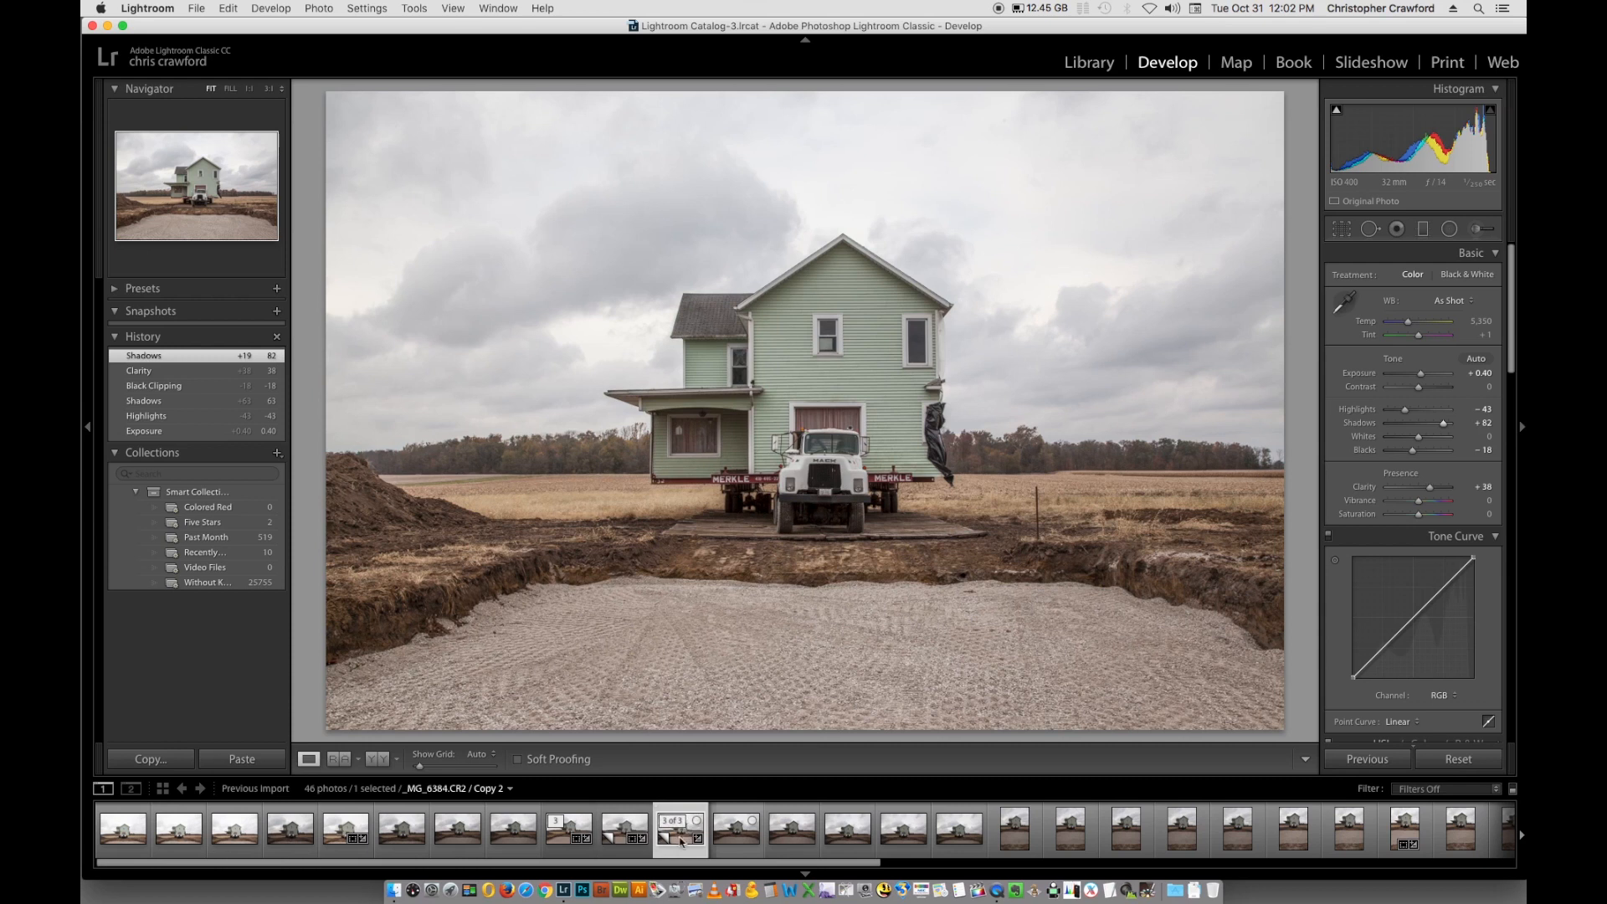
- Create a virtual copy of _MG_6384.CR2 Copy 2 and reset the new copy's develop settings
{"action": "right_click", "coordinate": [683, 840]}
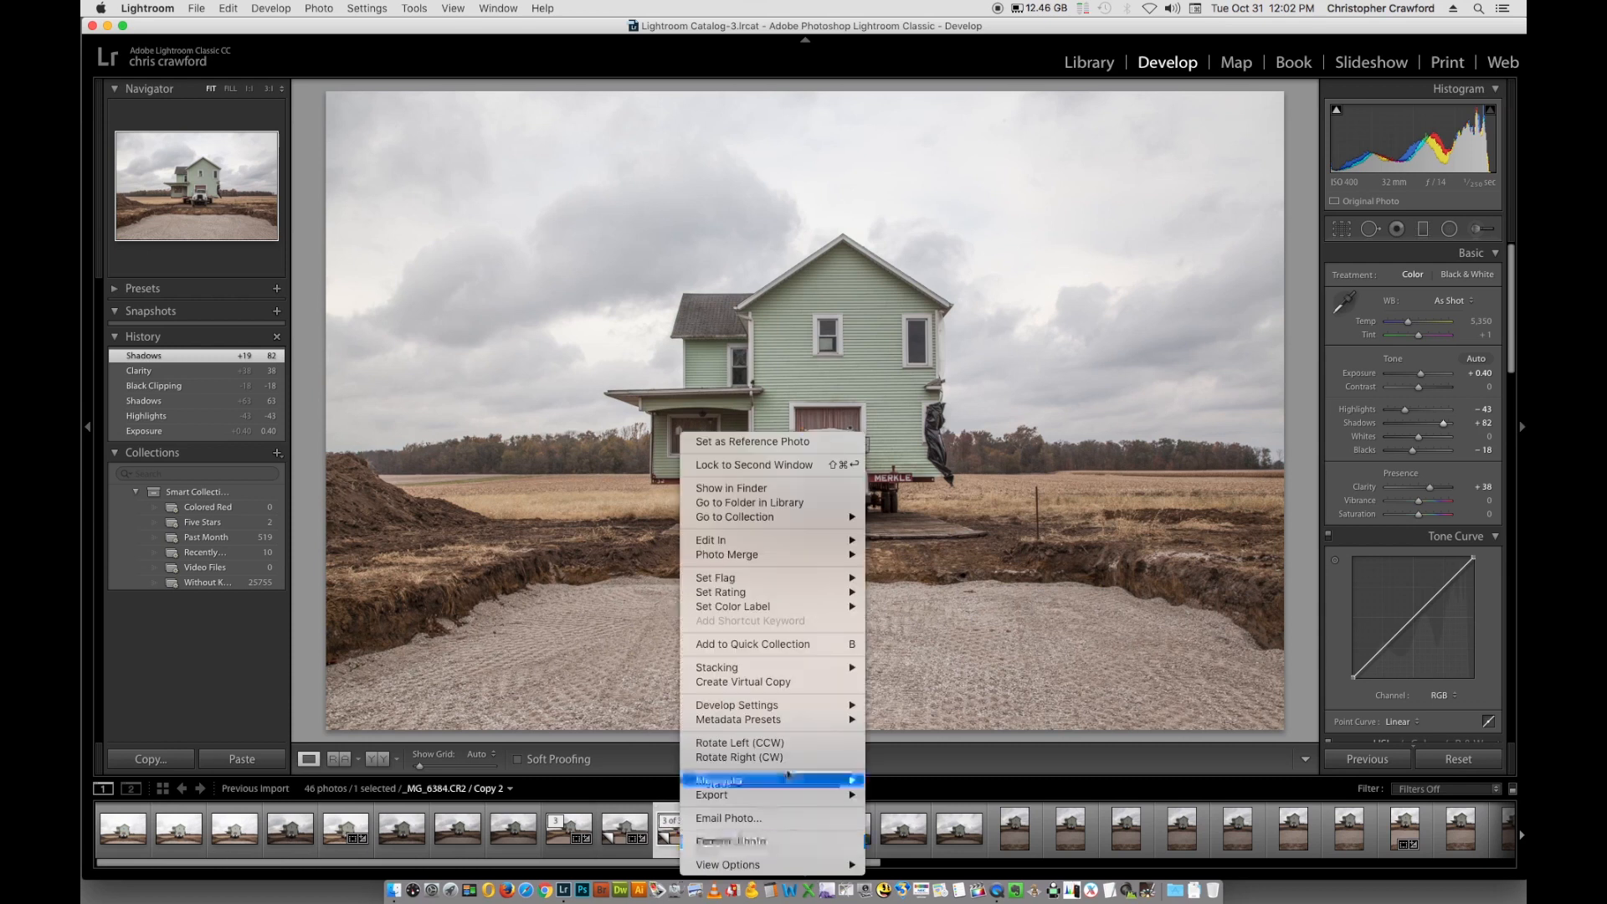
{"action": "left_click", "coordinate": [787, 683]}
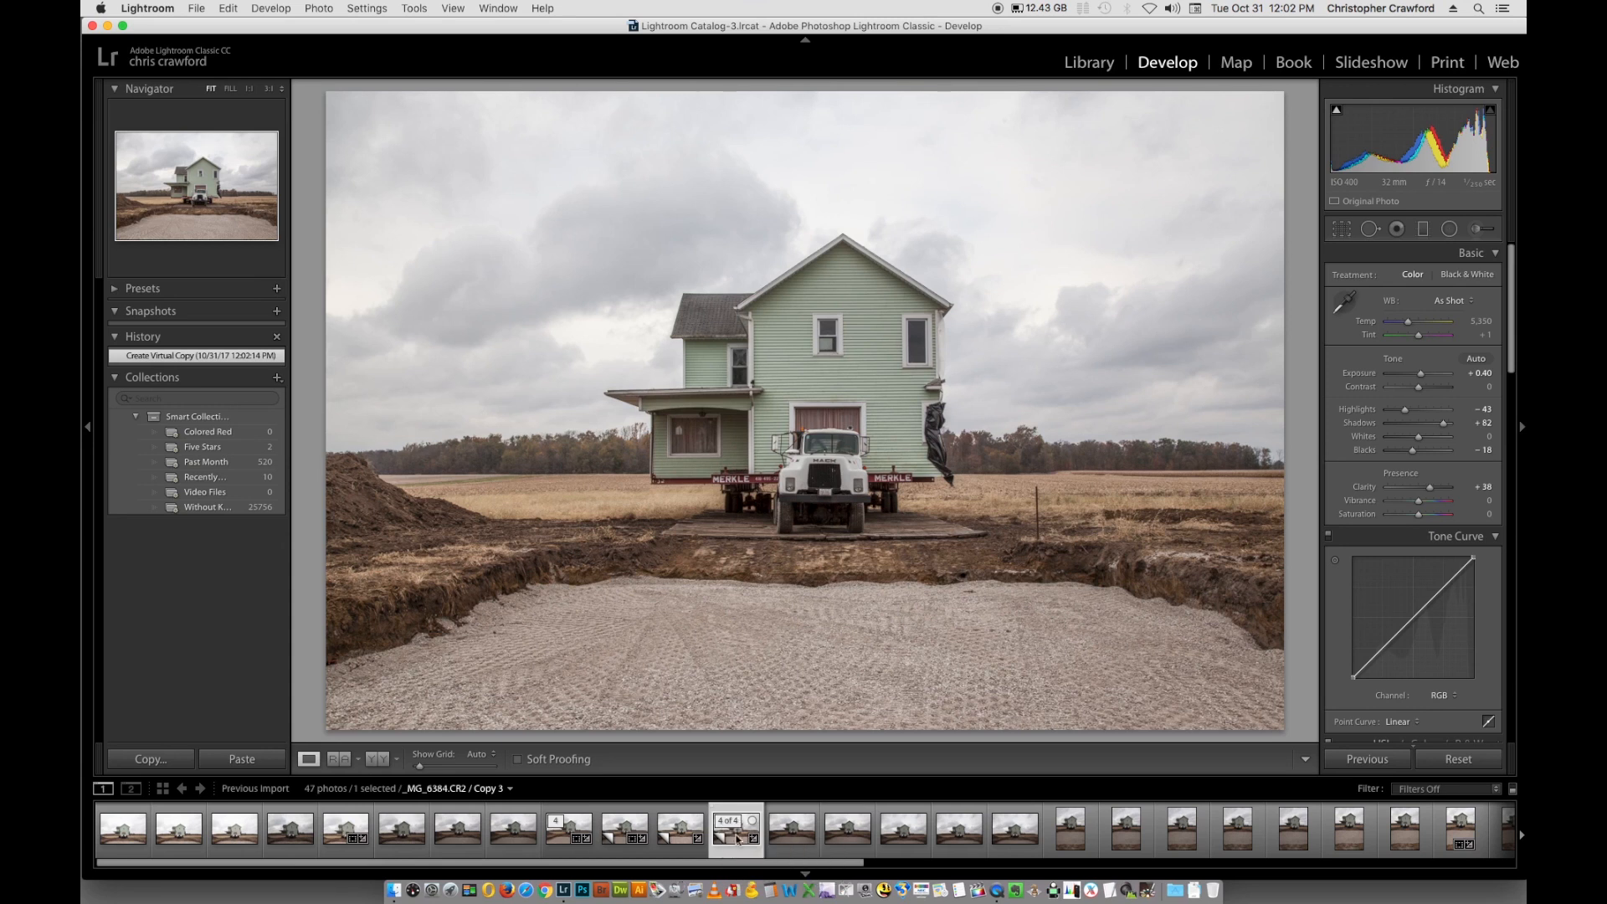
{"action": "right_click", "coordinate": [738, 840]}
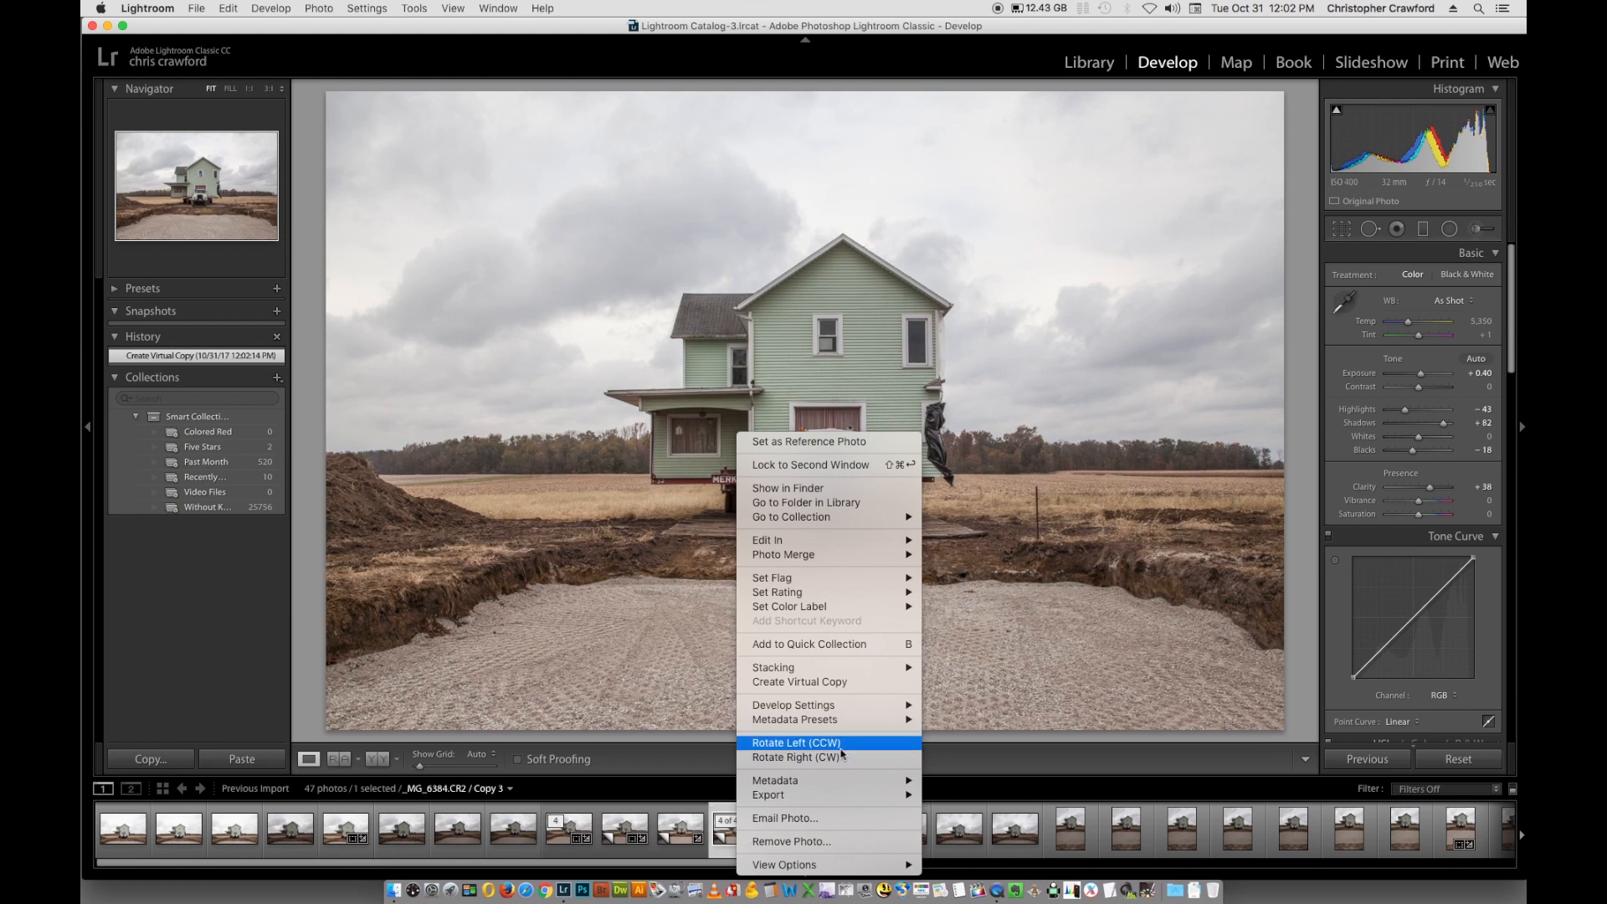
{"action": "mouse_move", "coordinate": [849, 712]}
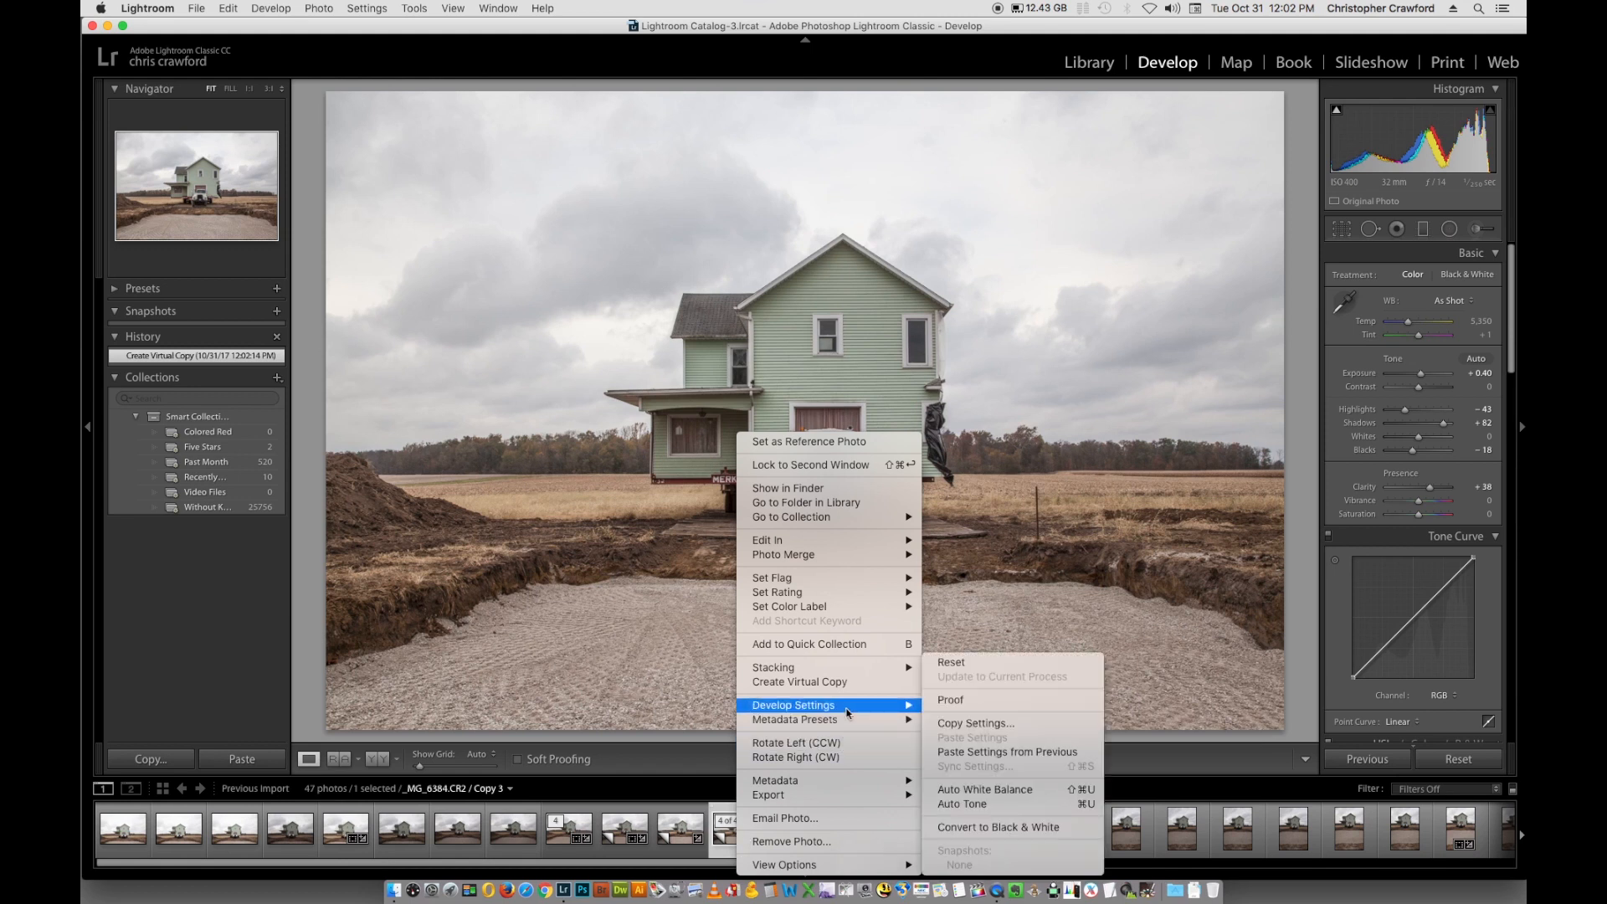
{"action": "left_click", "coordinate": [992, 664]}
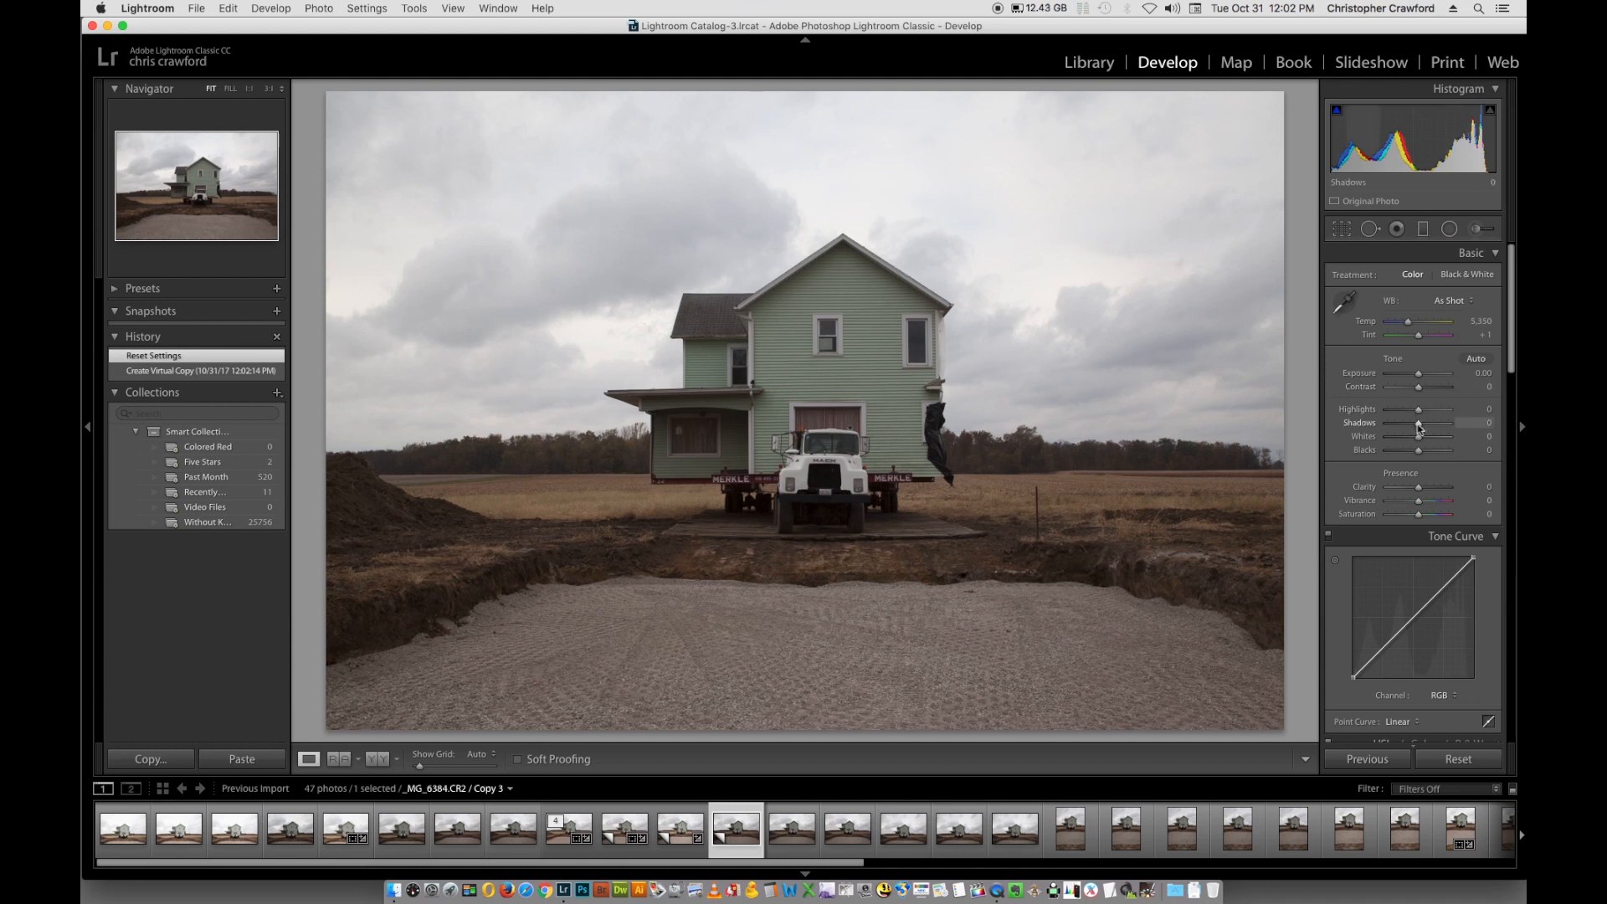
- Raise Shadows to +75 on virtual copy Copy 3 and compare it with the fully adjusted Copy 2
{"action": "left_click_drag", "start_coordinate": [1421, 425], "coordinate": [1442, 425]}
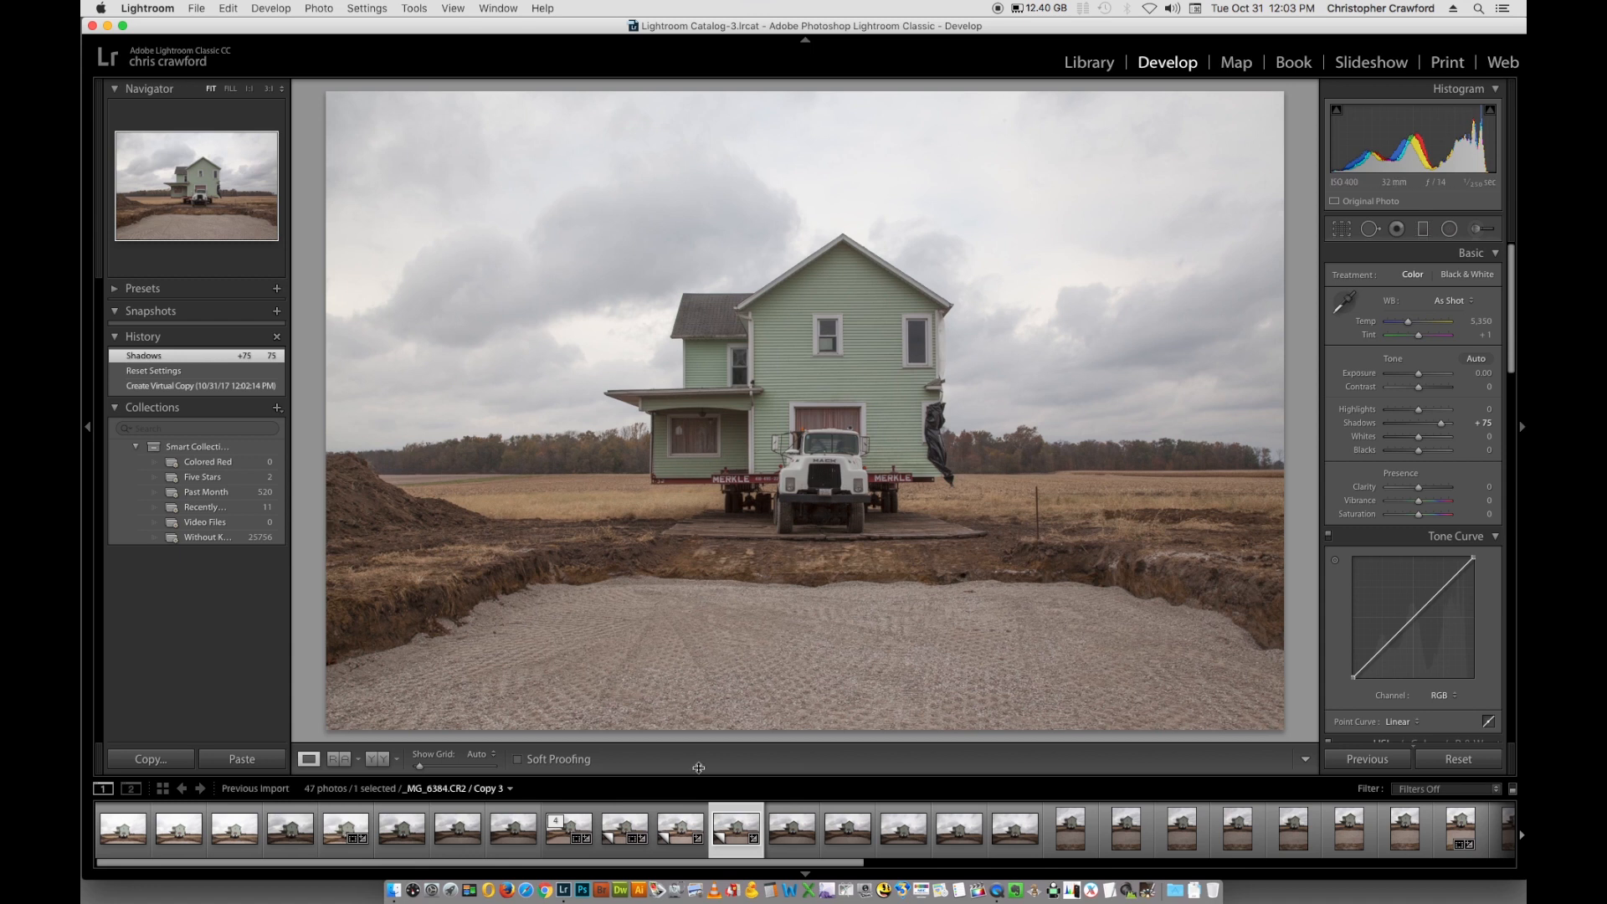
{"action": "left_click", "coordinate": [687, 836]}
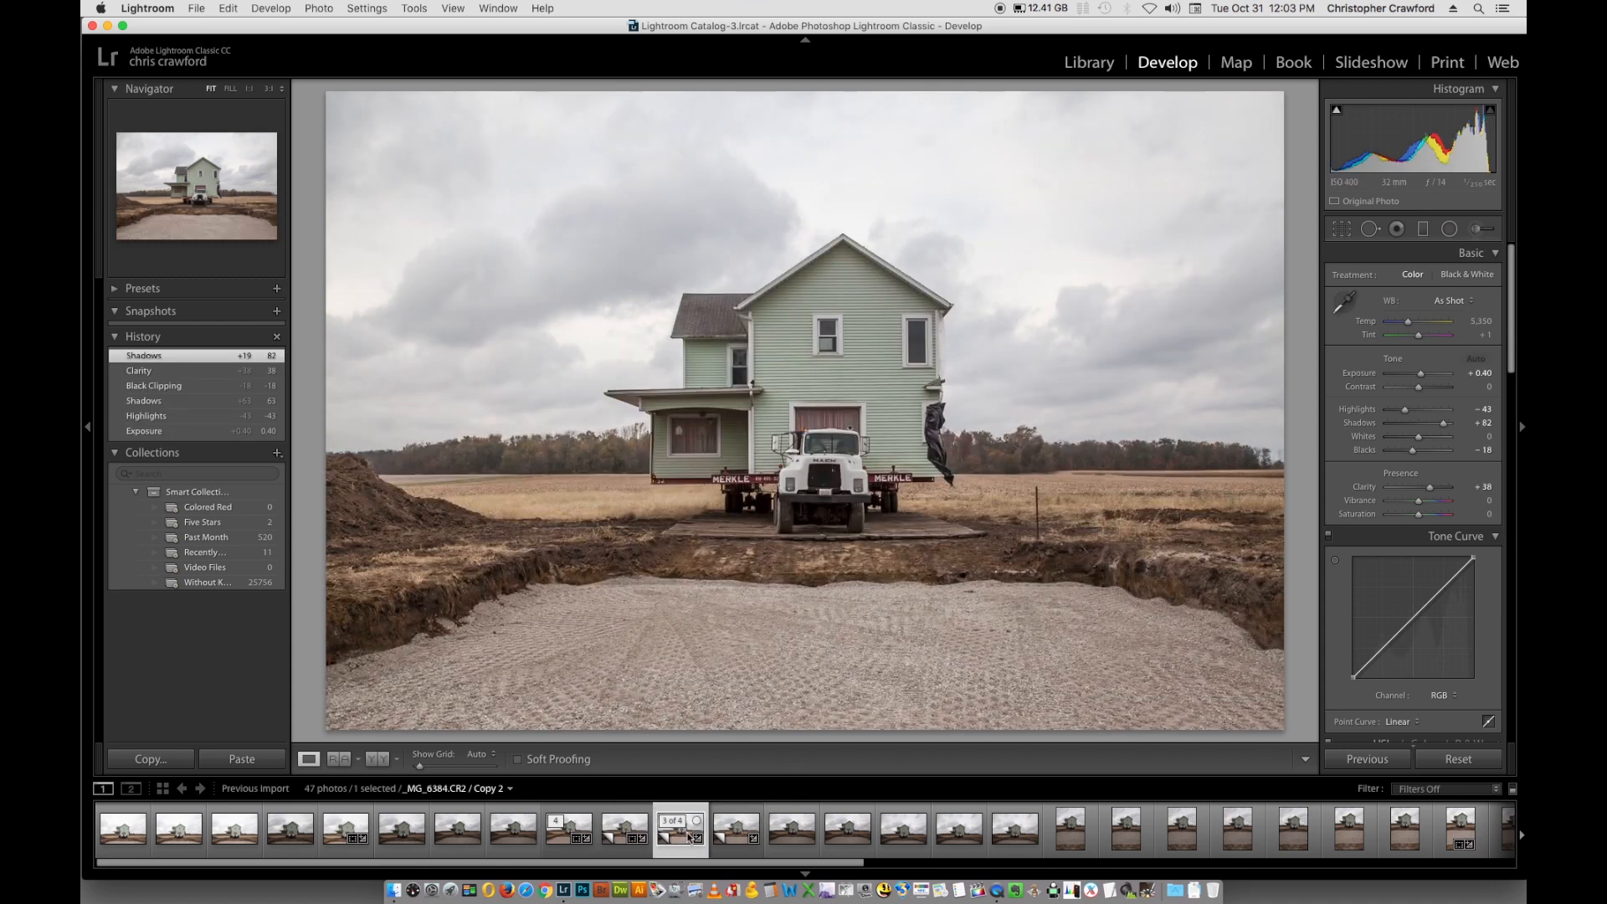
{"action": "left_click", "coordinate": [736, 837]}
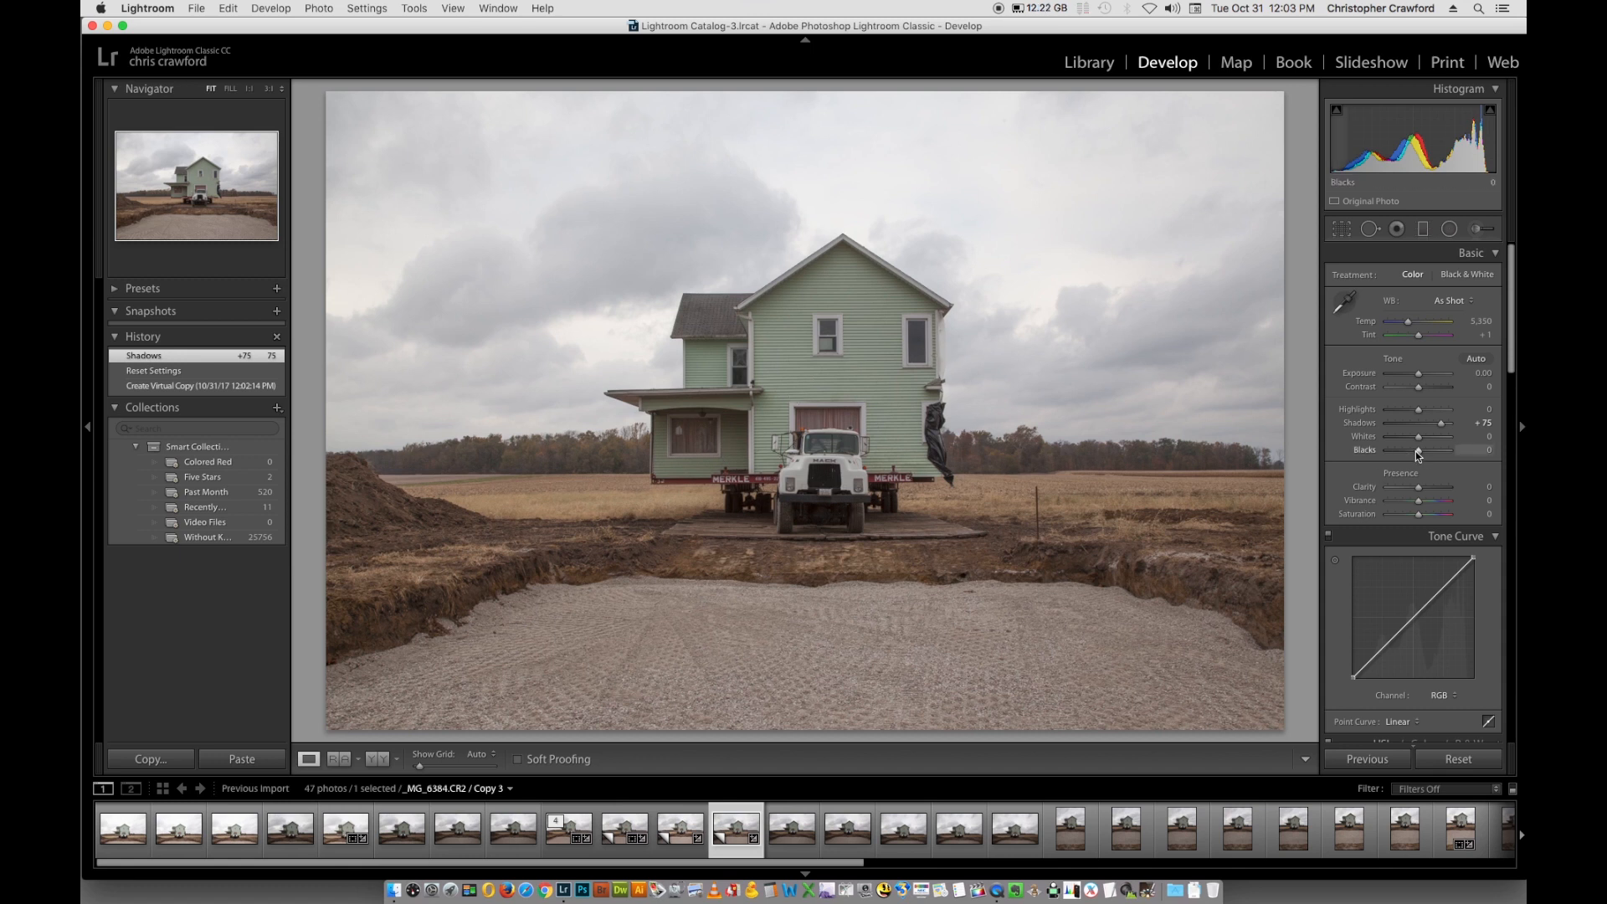
- Try Blacks values down to -21 on Copy 3 and check the dark areas around the truck up close
{"action": "left_click_drag", "start_coordinate": [1418, 454], "coordinate": [1409, 453]}
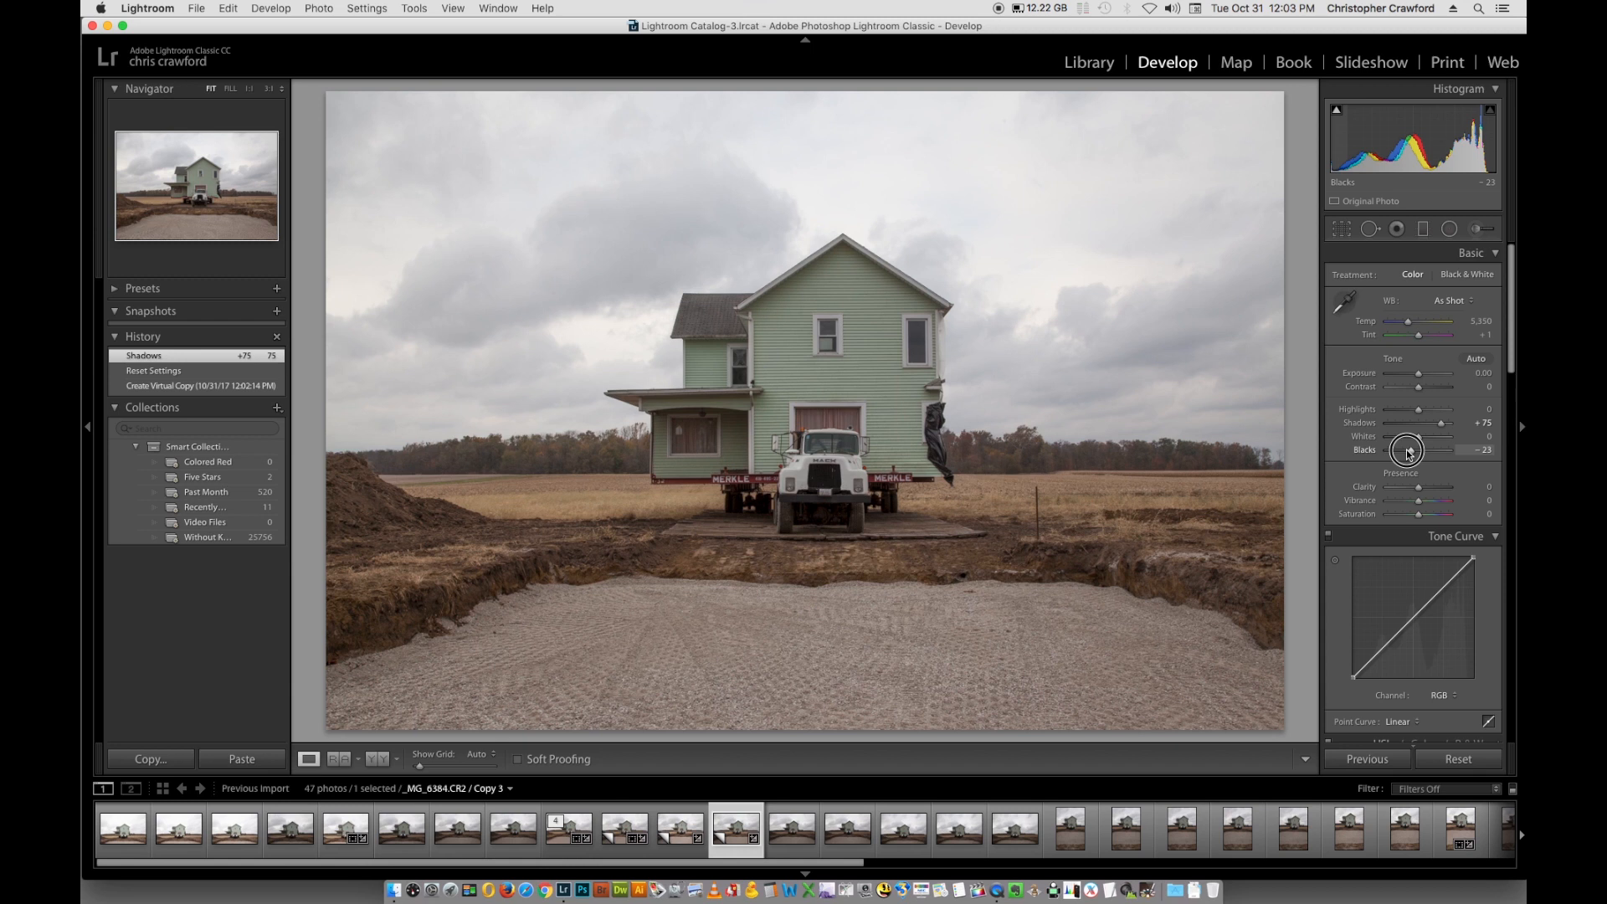
{"action": "left_click_drag", "start_coordinate": [1409, 453], "coordinate": [1413, 453]}
{"action": "left_click_drag", "start_coordinate": [1413, 453], "coordinate": [1418, 454]}
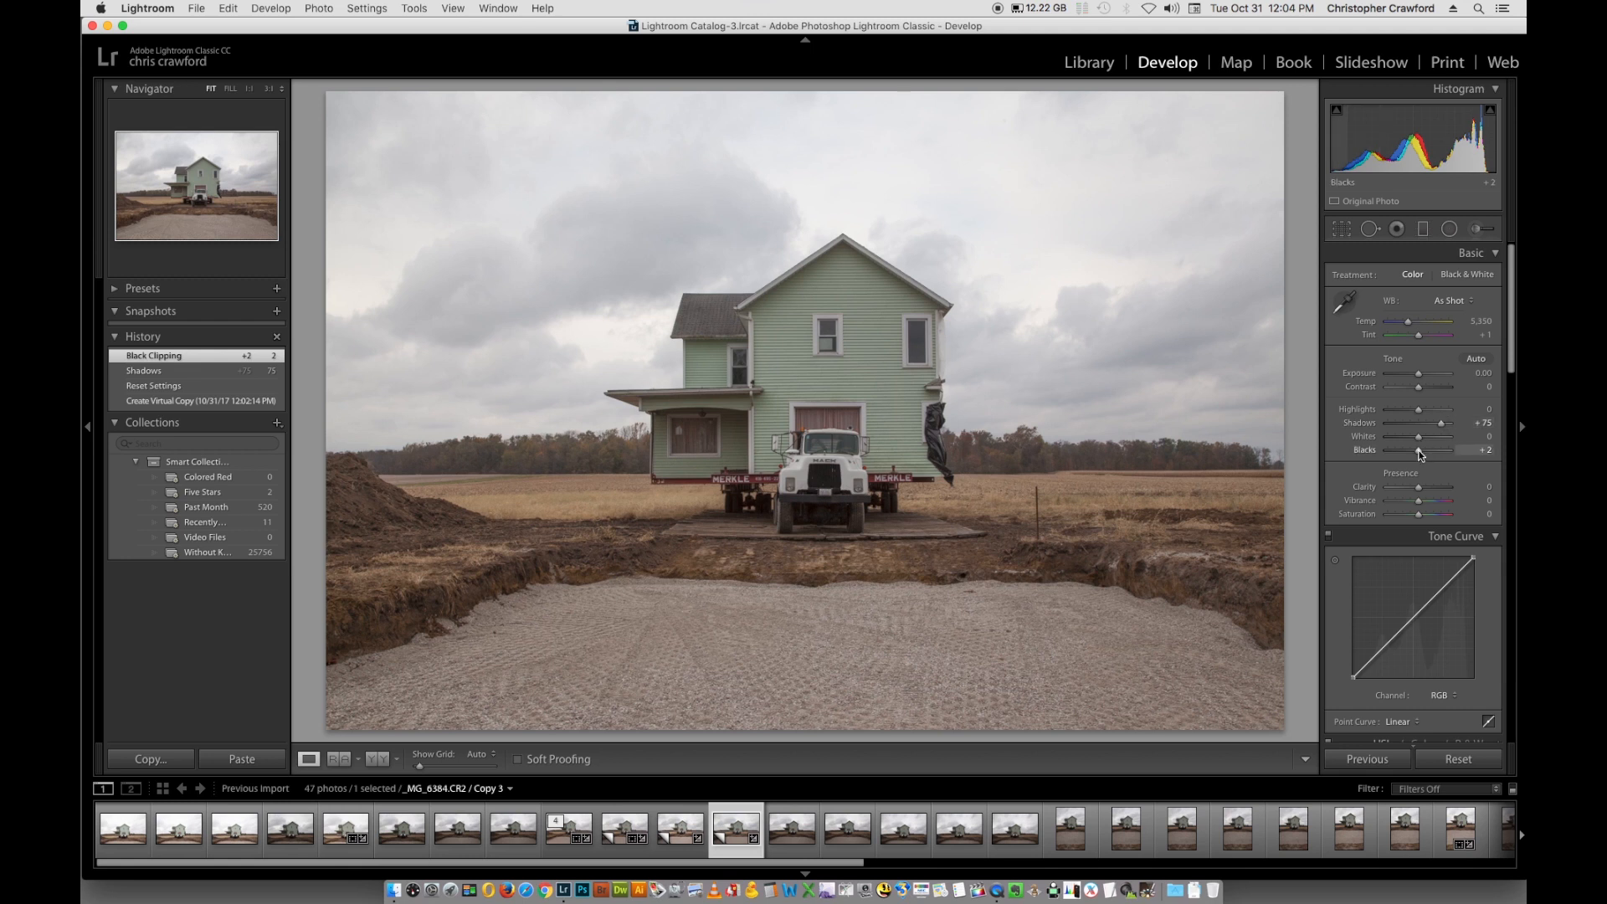
{"action": "left_click_drag", "start_coordinate": [1420, 454], "coordinate": [1415, 453]}
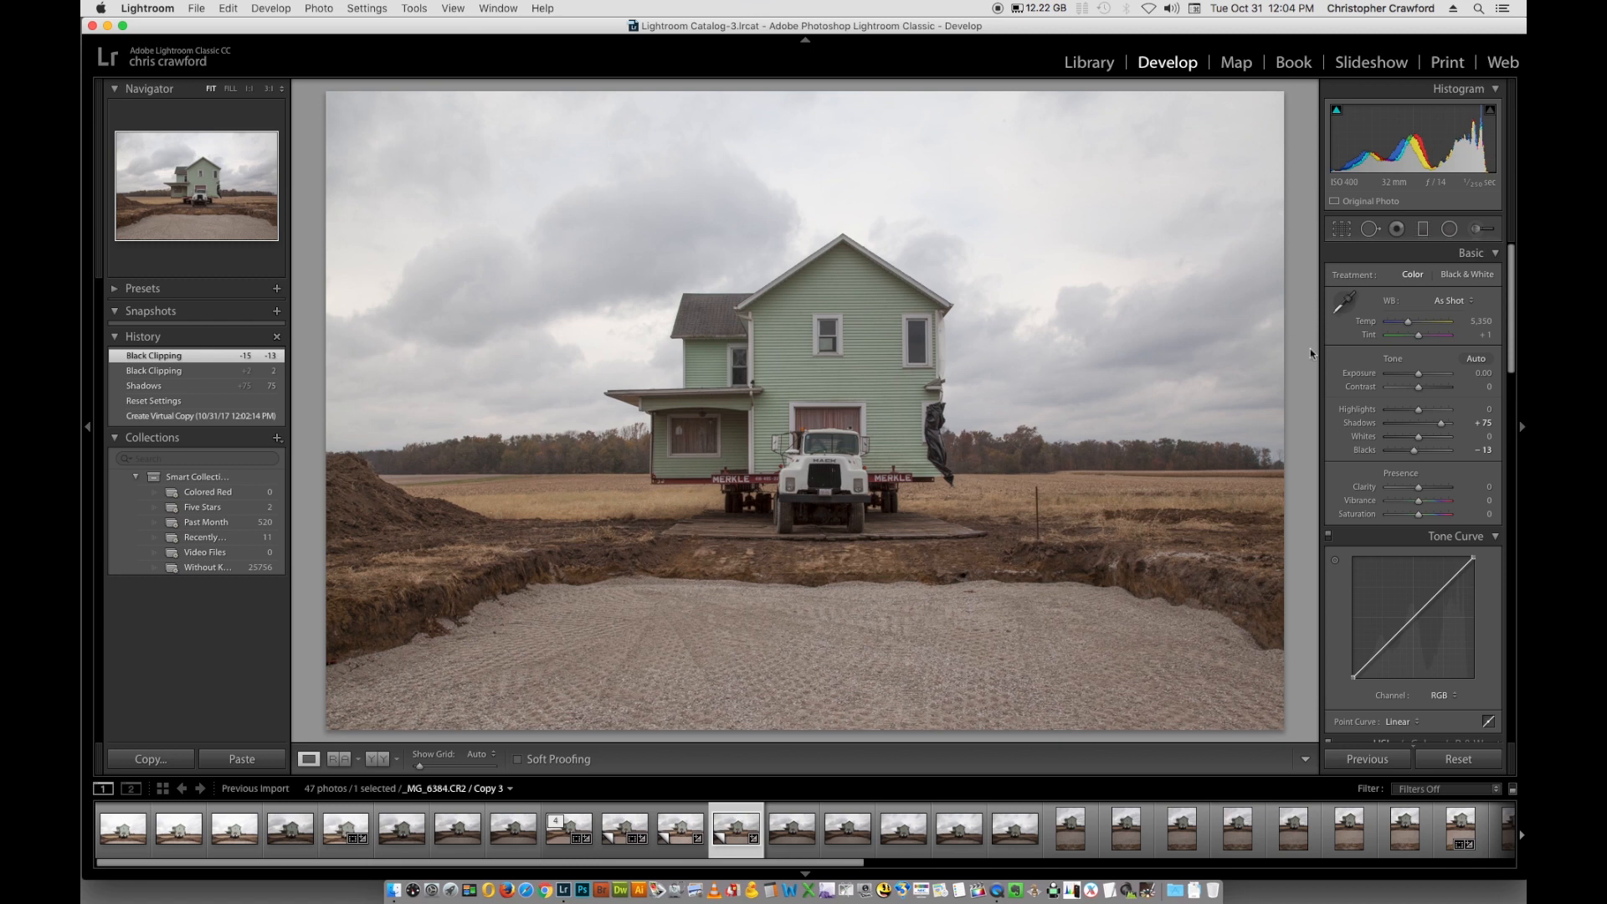
{"action": "left_click_drag", "start_coordinate": [1414, 449], "coordinate": [1413, 450]}
{"action": "left_click", "coordinate": [786, 498]}
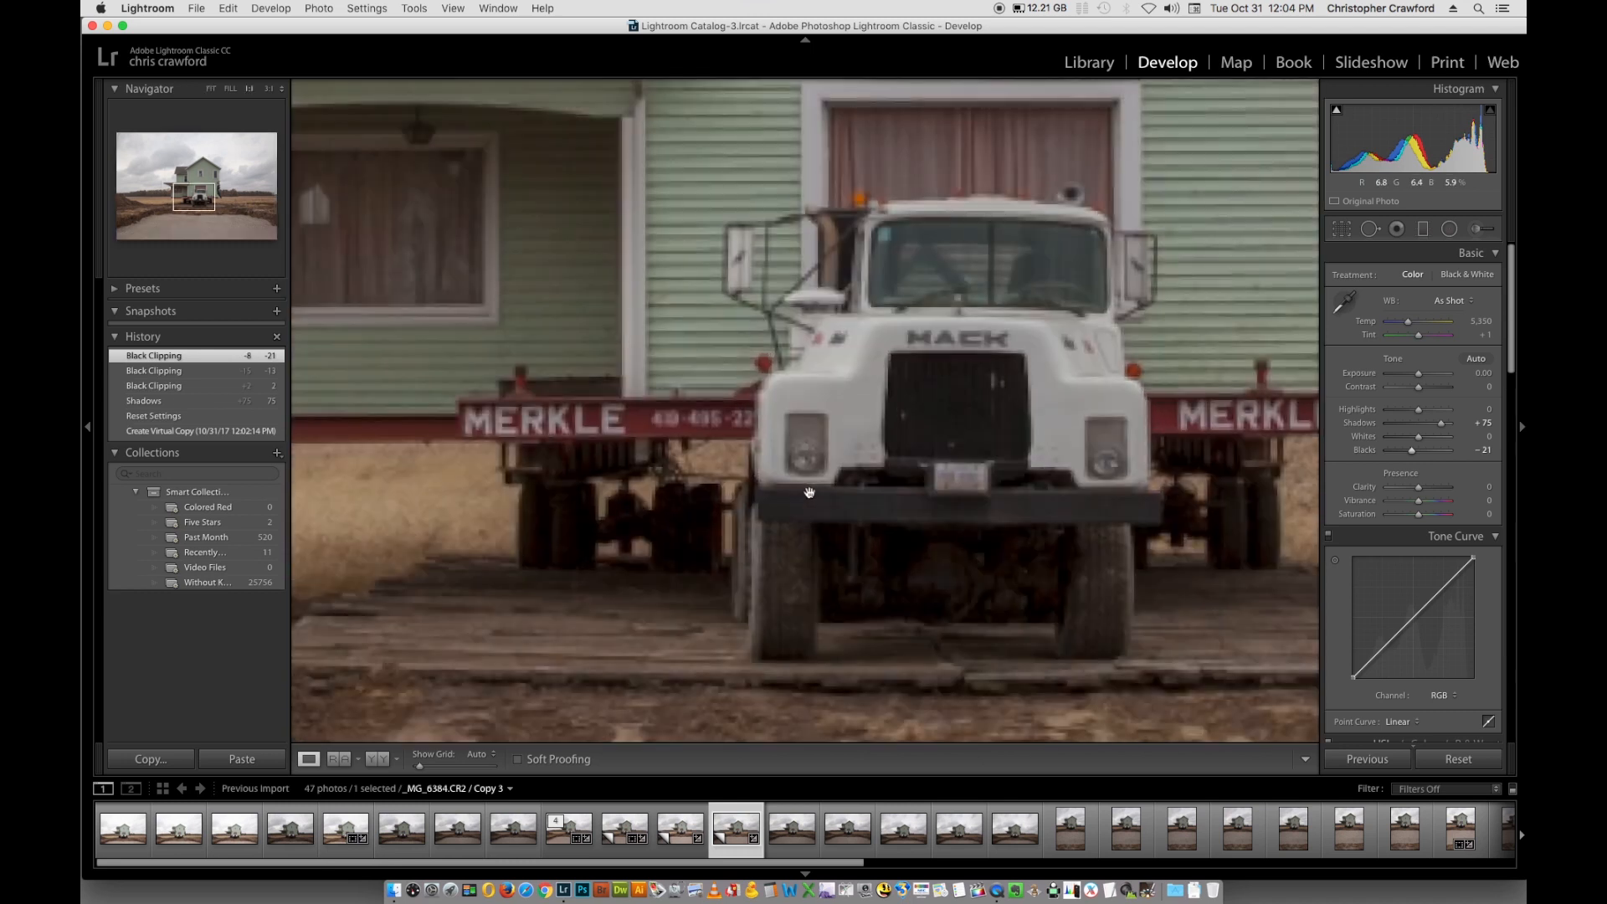
{"action": "left_click_drag", "start_coordinate": [945, 514], "coordinate": [903, 471]}
- Compare Blacks at 0 and -23 on the enlarged truck, keep -23, and inspect the truck and house siding
{"action": "left_click_drag", "start_coordinate": [1414, 451], "coordinate": [1417, 453]}
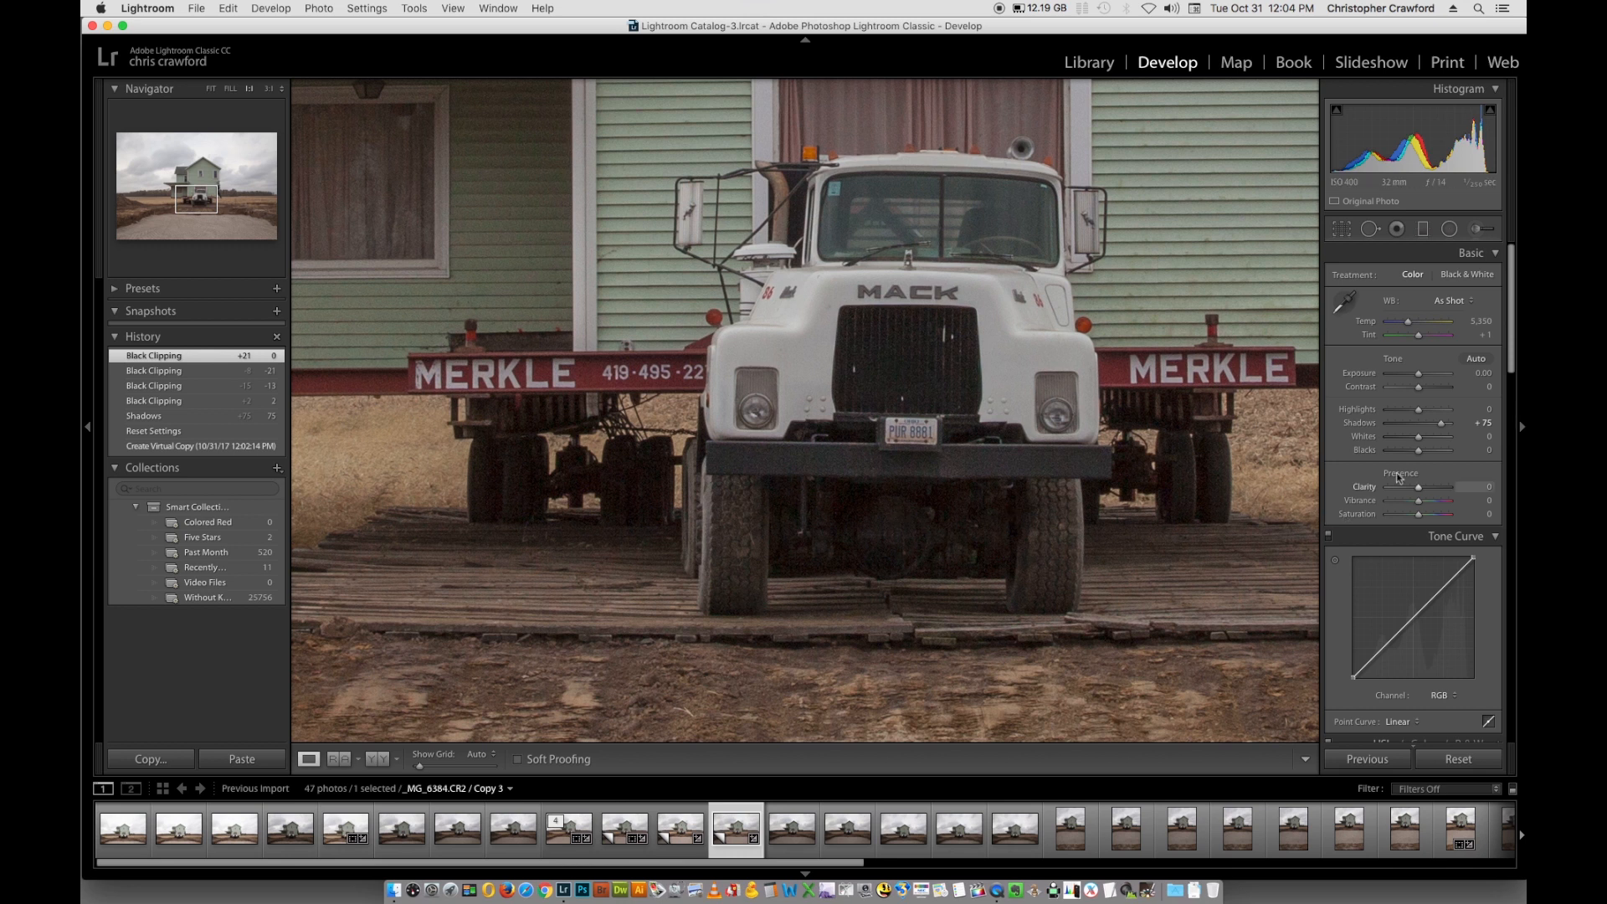
{"action": "left_click_drag", "start_coordinate": [1419, 455], "coordinate": [1411, 454]}
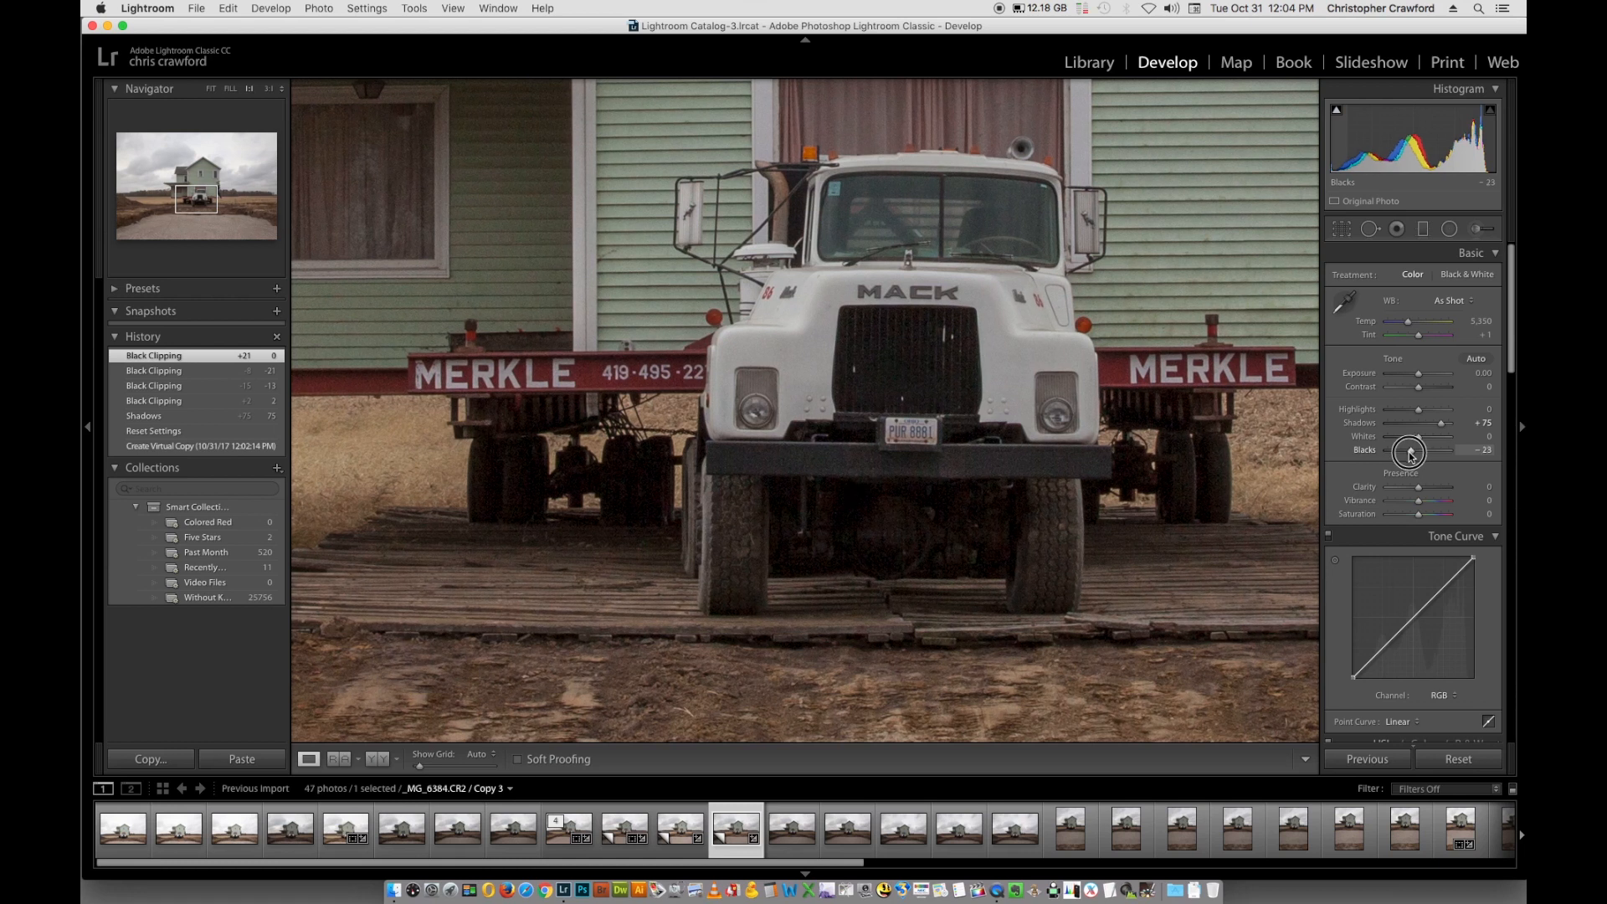
{"action": "left_click_drag", "start_coordinate": [1411, 455], "coordinate": [1411, 454]}
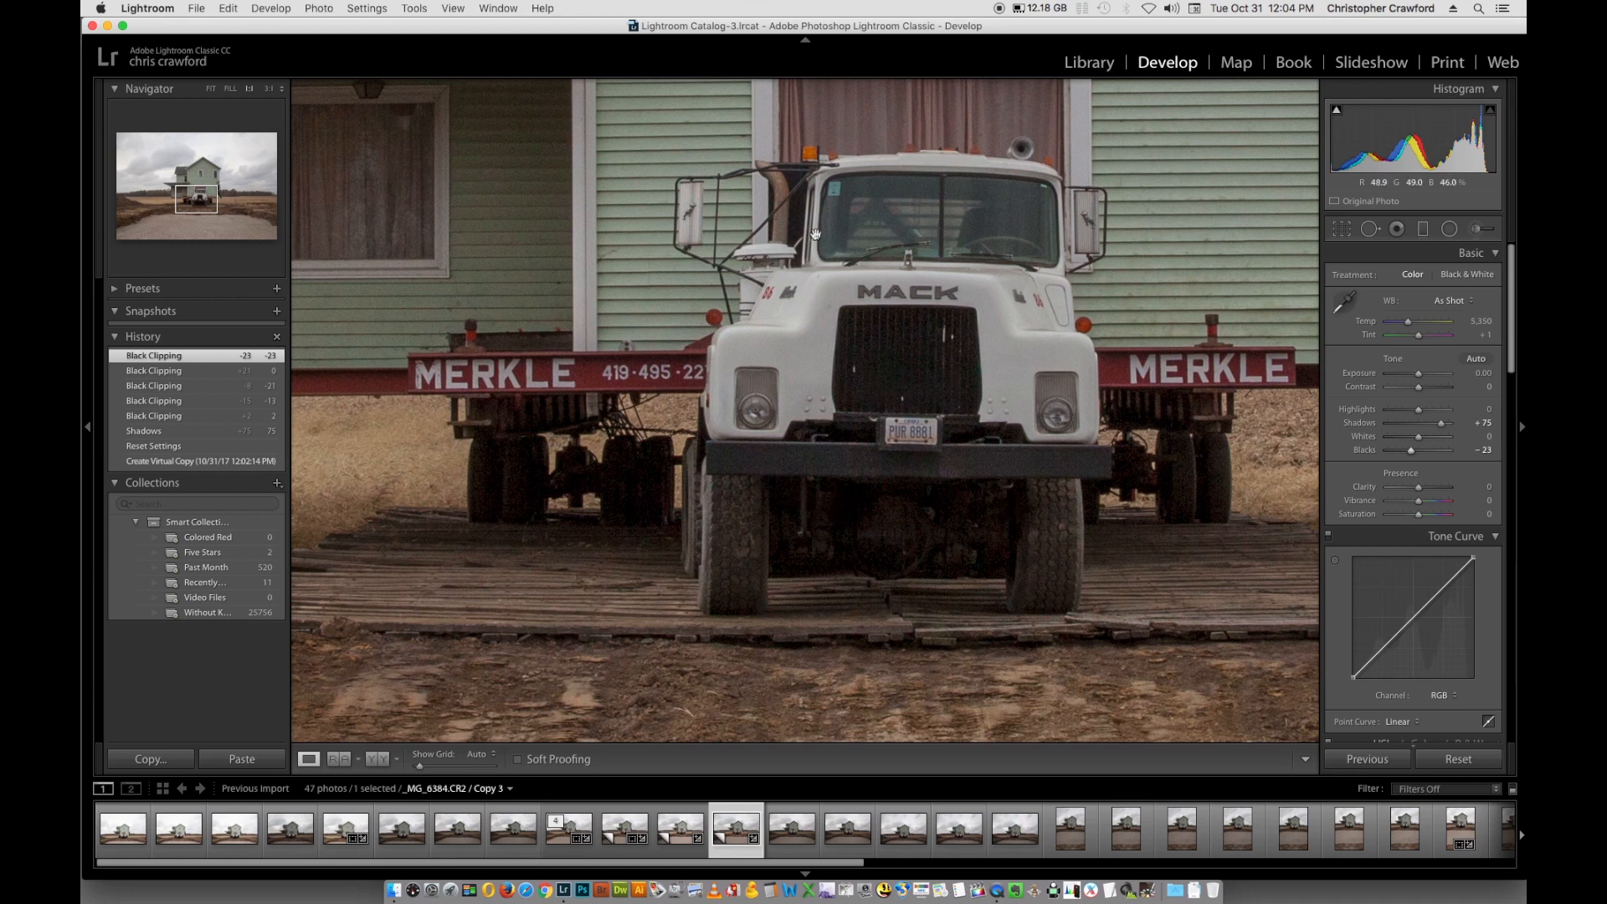
{"action": "left_click", "coordinate": [846, 510]}
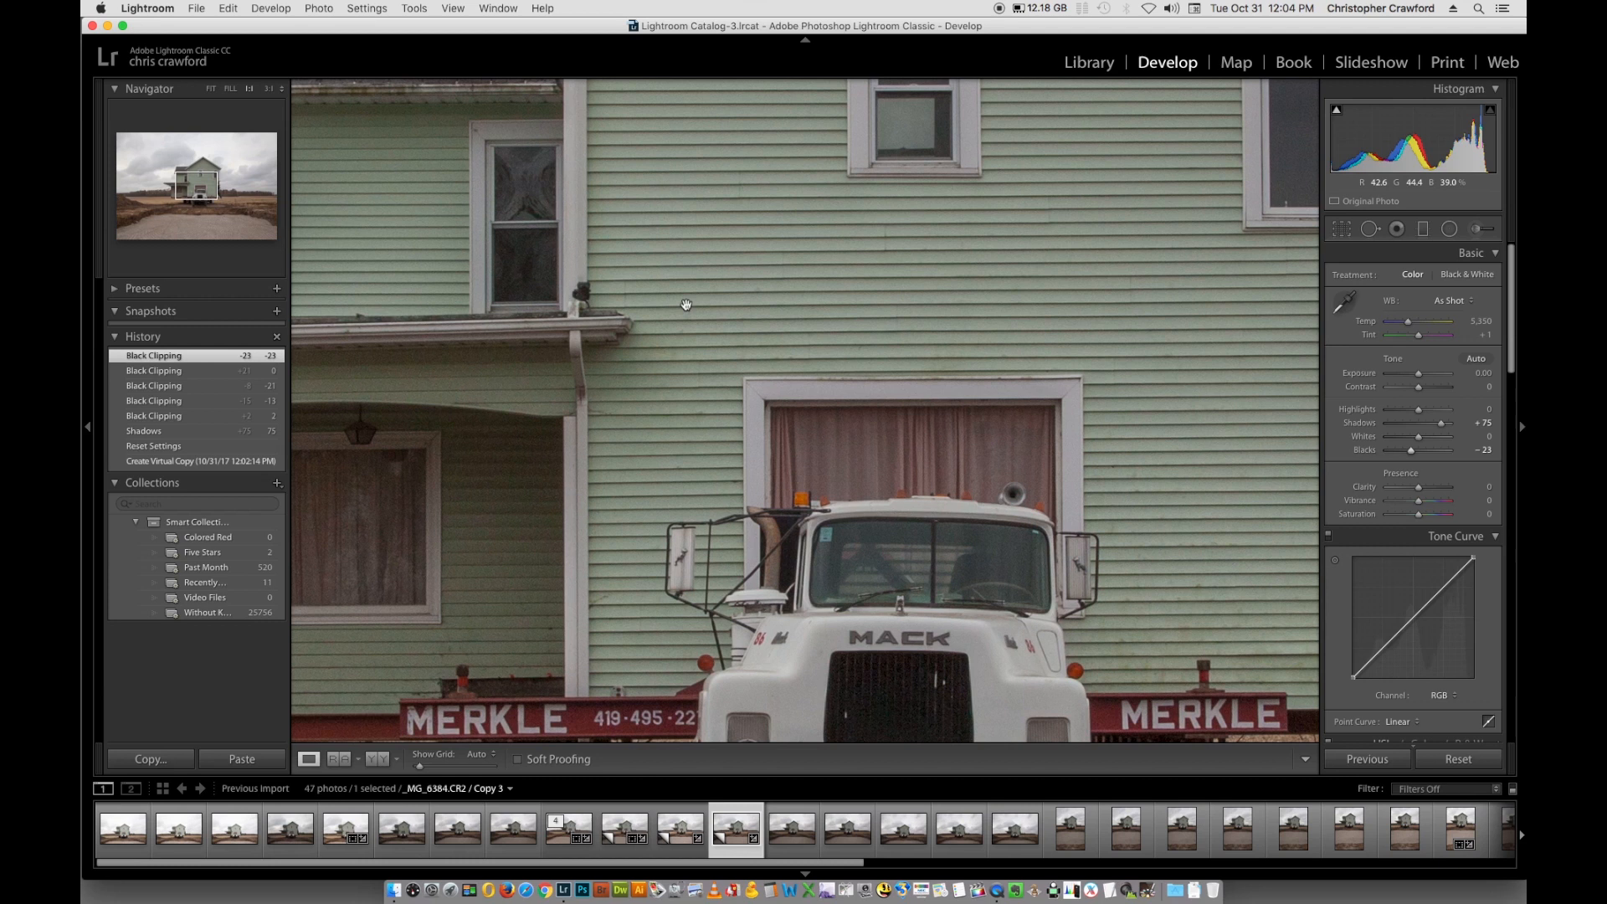
{"action": "left_click_drag", "start_coordinate": [862, 359], "coordinate": [905, 338]}
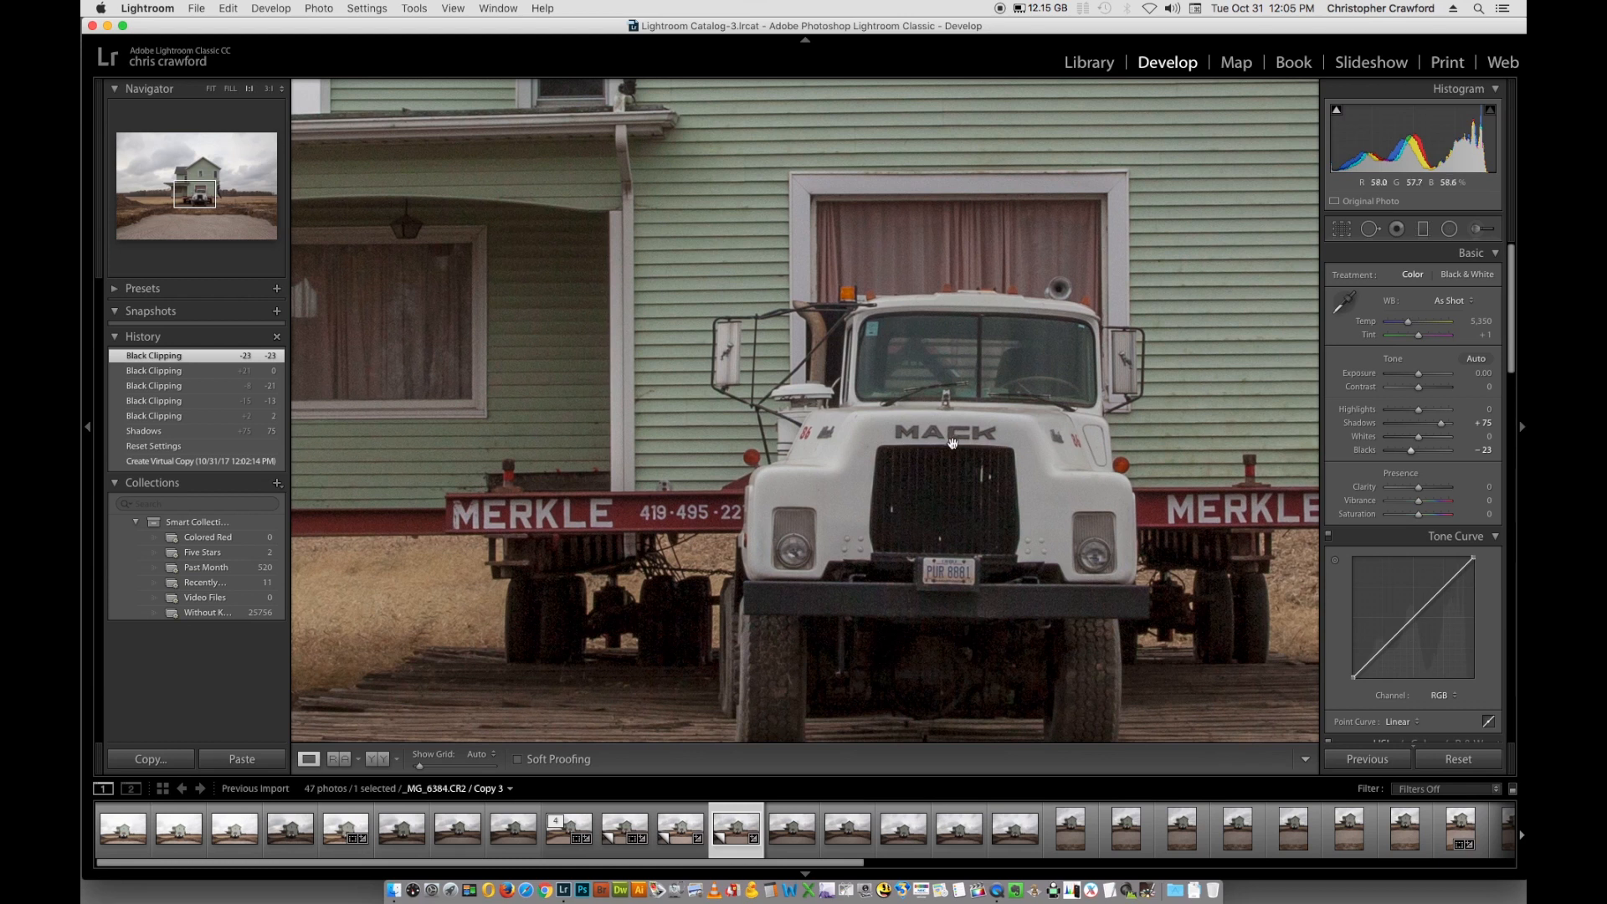
{"action": "left_click", "coordinate": [948, 445]}
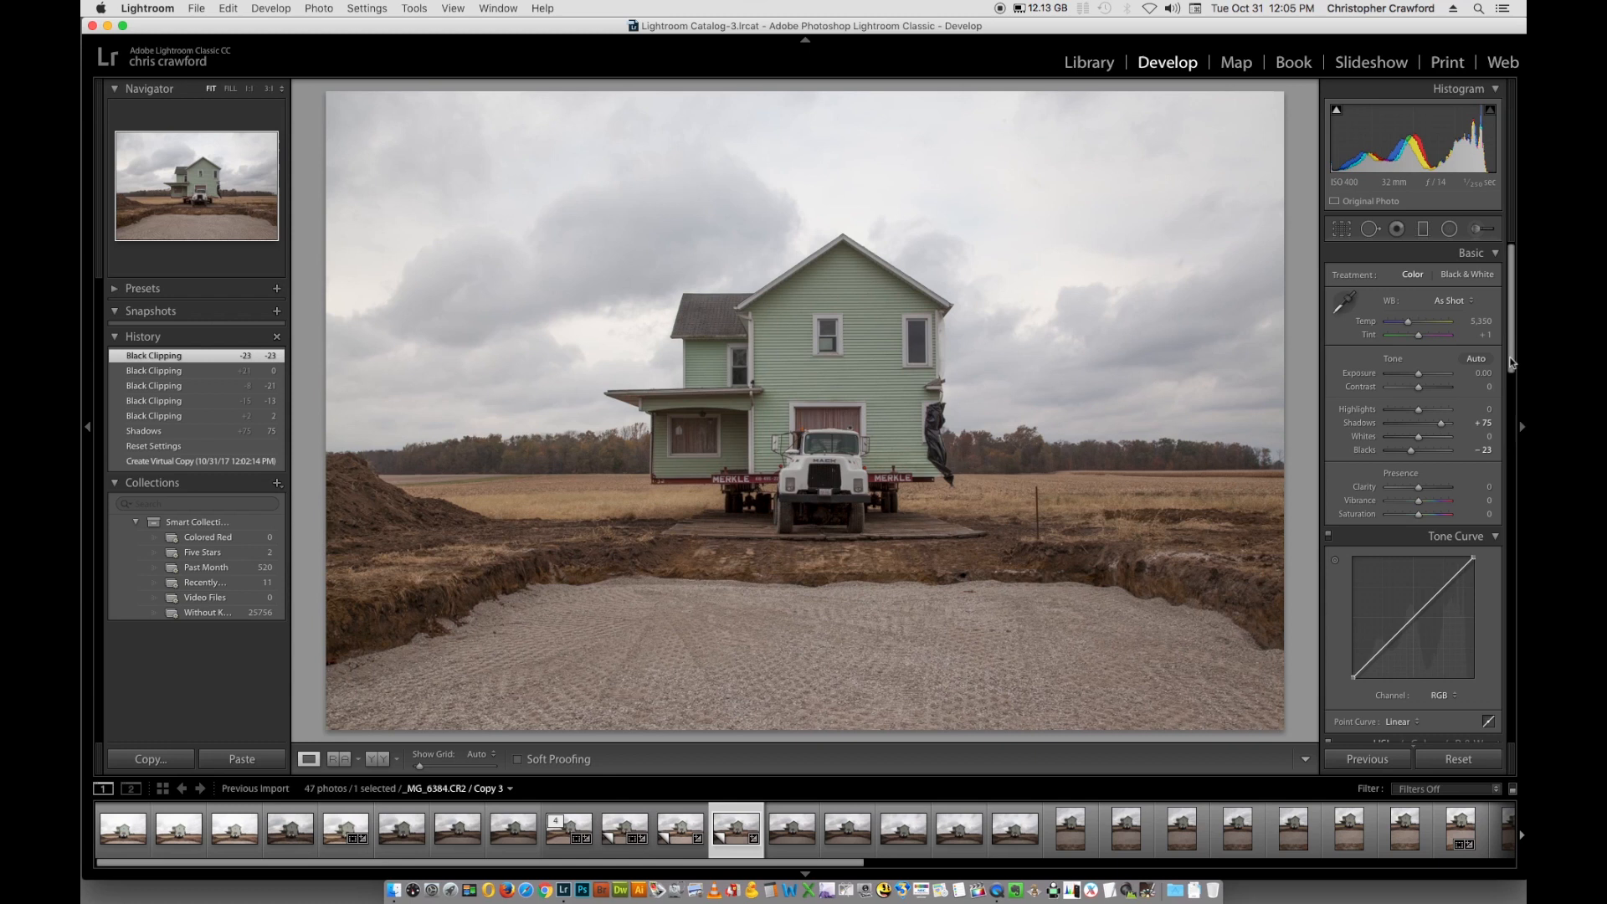
- Adjust the tone curve by region, setting Darks to -1 and Lights to +16 with the point curve left Linear
{"action": "scroll", "coordinate": [1499, 432], "scroll_direction": "down", "scroll_amount": 5}
{"action": "left_click", "coordinate": [1402, 487]}
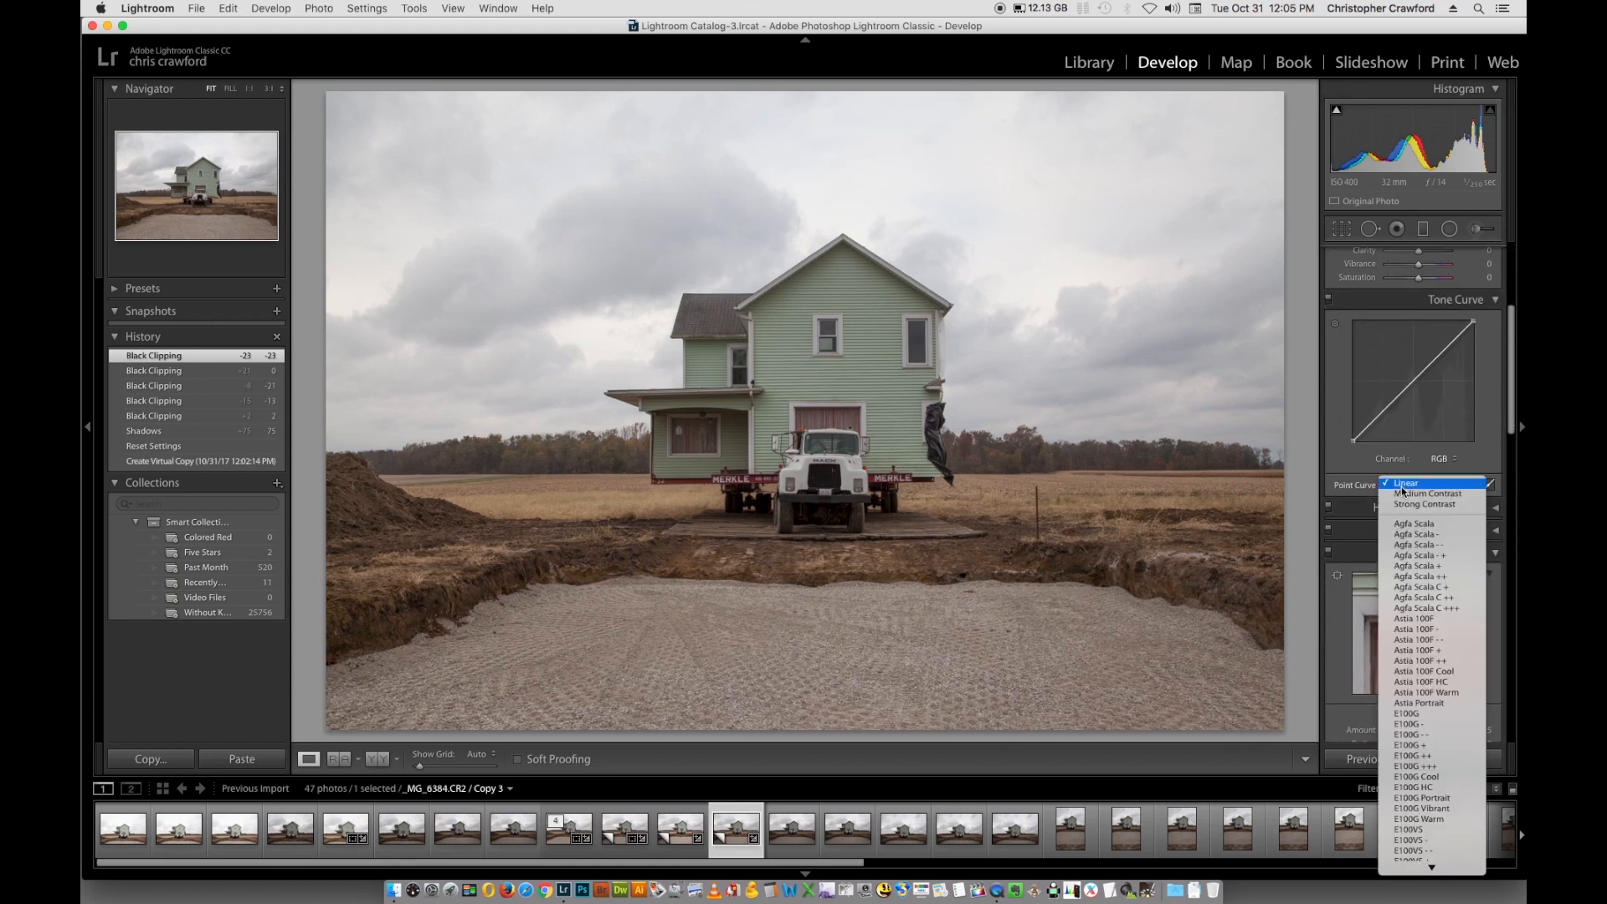
{"action": "left_click", "coordinate": [1404, 485]}
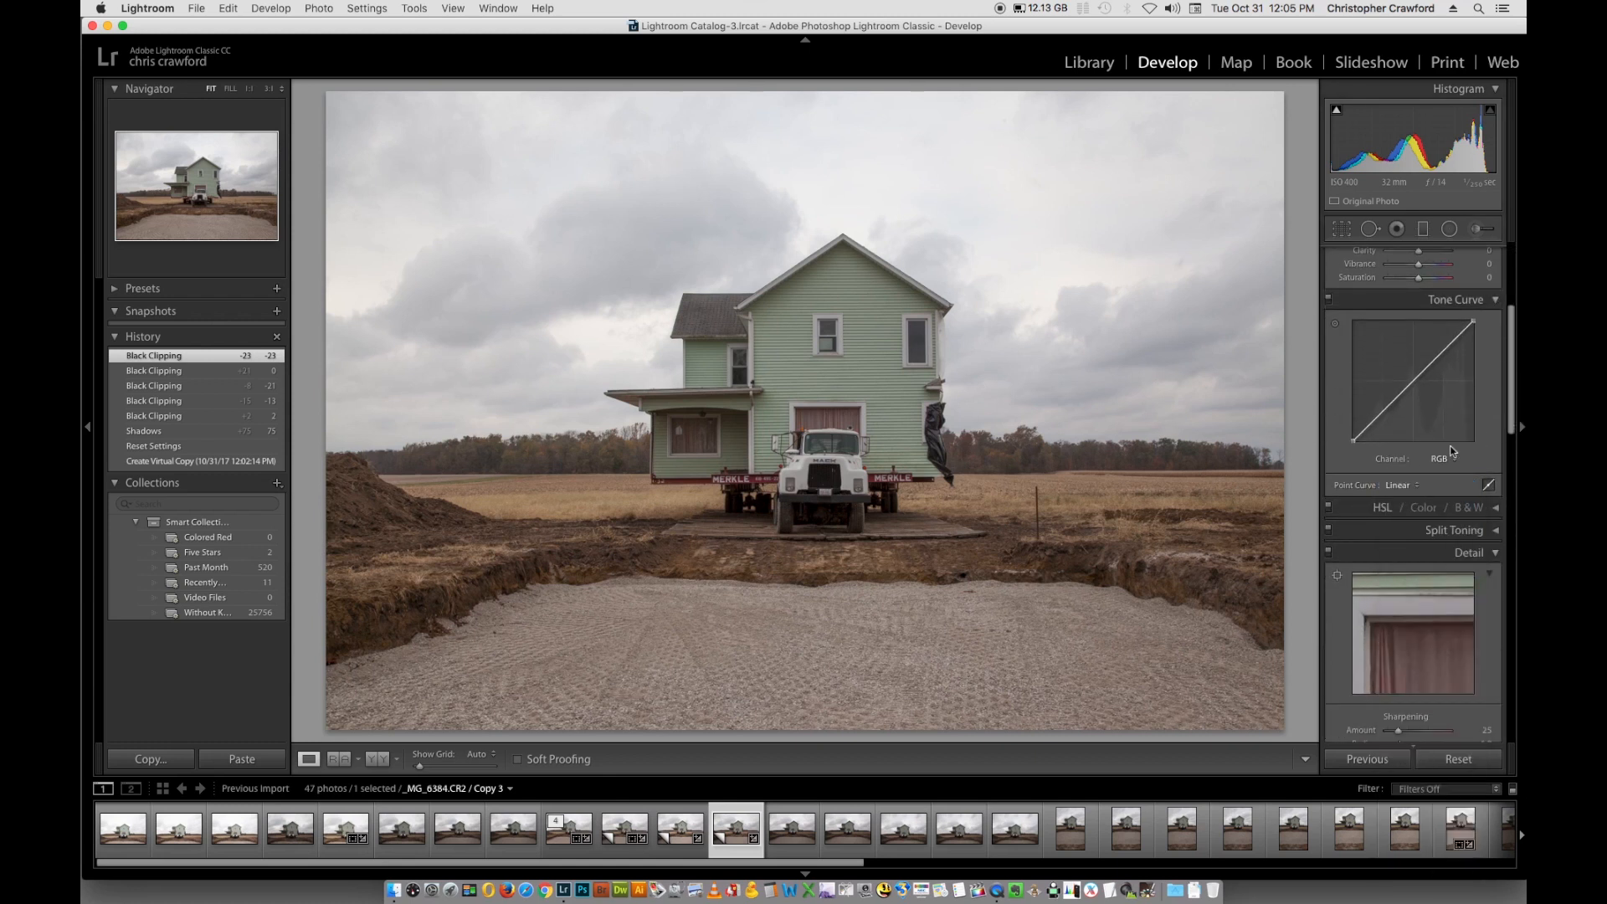
{"action": "left_click", "coordinate": [1488, 486]}
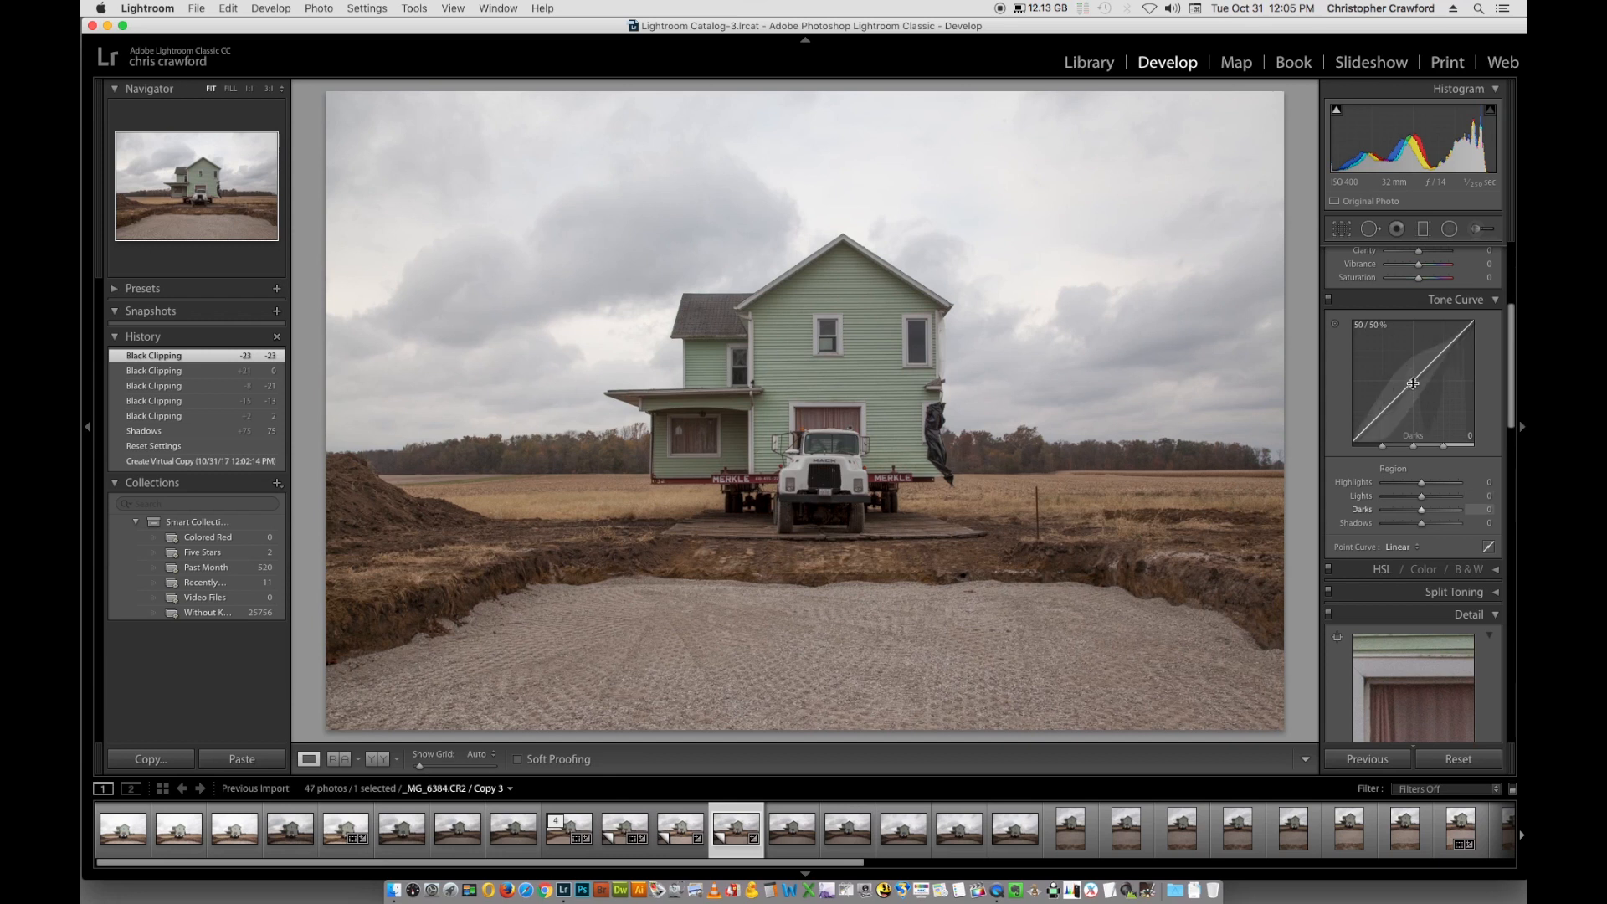
{"action": "left_click_drag", "start_coordinate": [1413, 384], "coordinate": [1414, 383]}
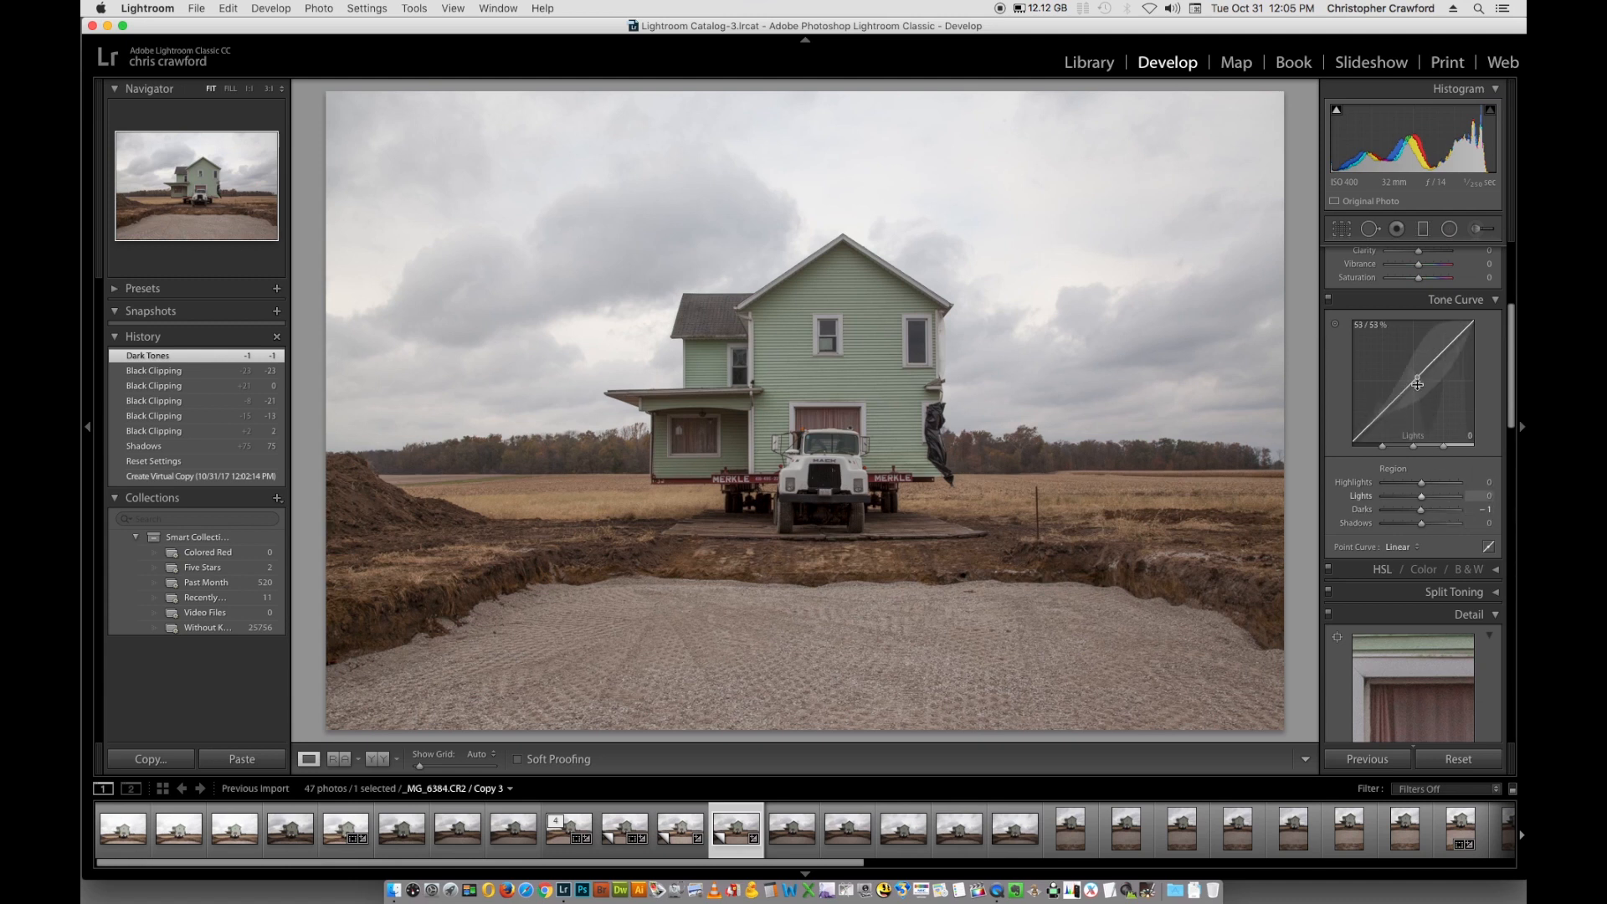
{"action": "left_click_drag", "start_coordinate": [1416, 381], "coordinate": [1415, 371]}
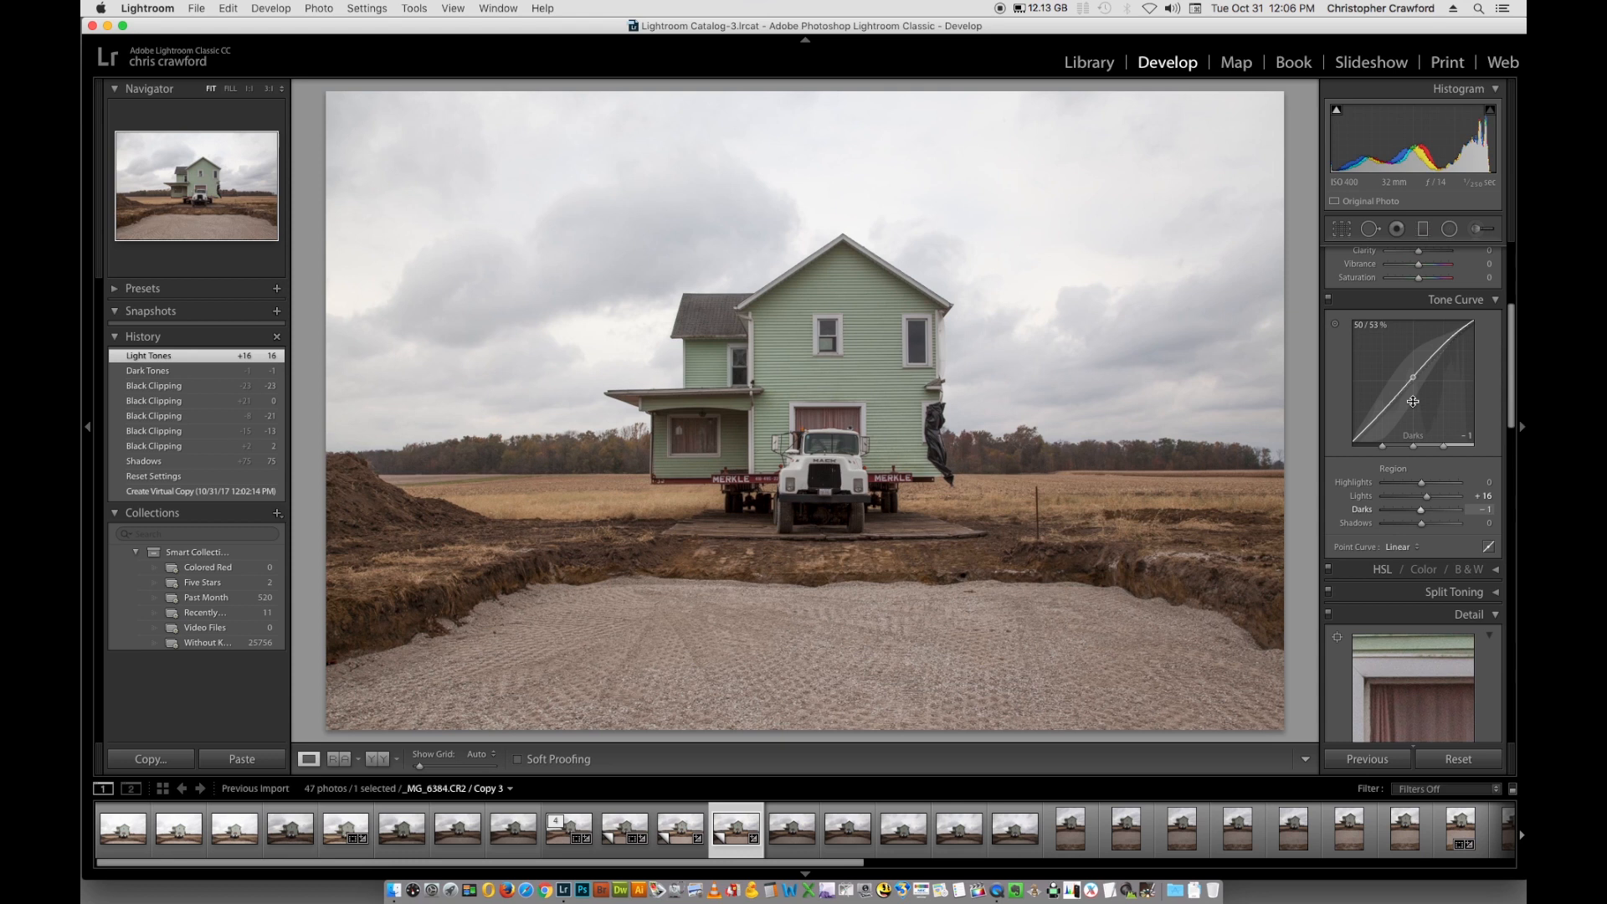
- Add a midtone point to the RGB point curve and raise it slightly above the diagonal to brighten the midtones
{"action": "left_click", "coordinate": [1489, 548]}
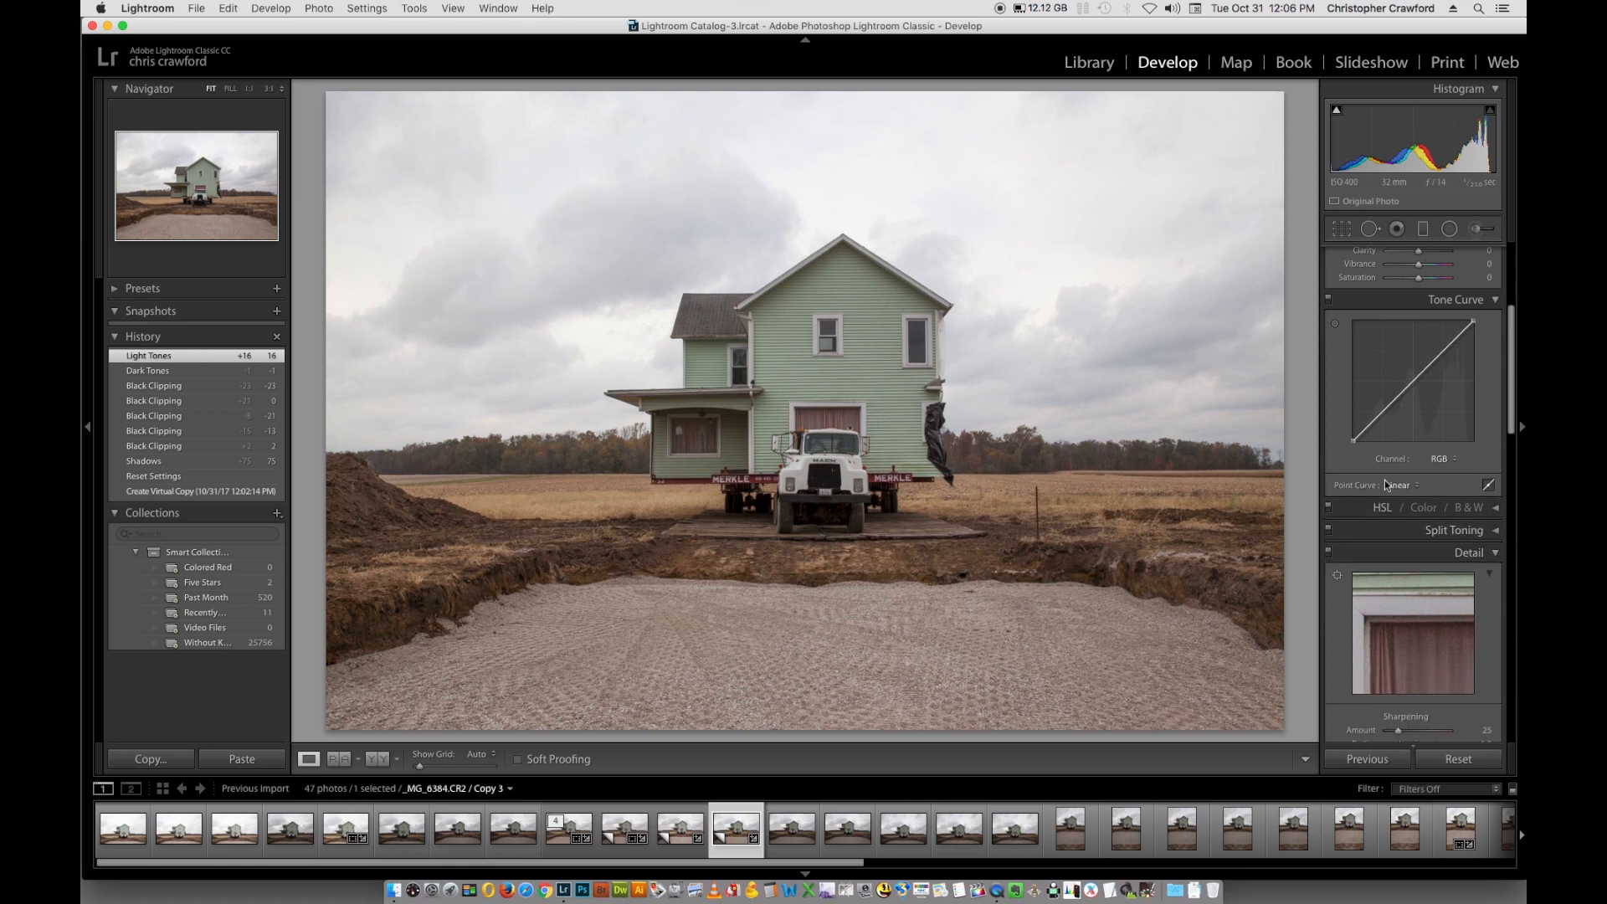
{"action": "left_click_drag", "start_coordinate": [1409, 382], "coordinate": [1415, 384]}
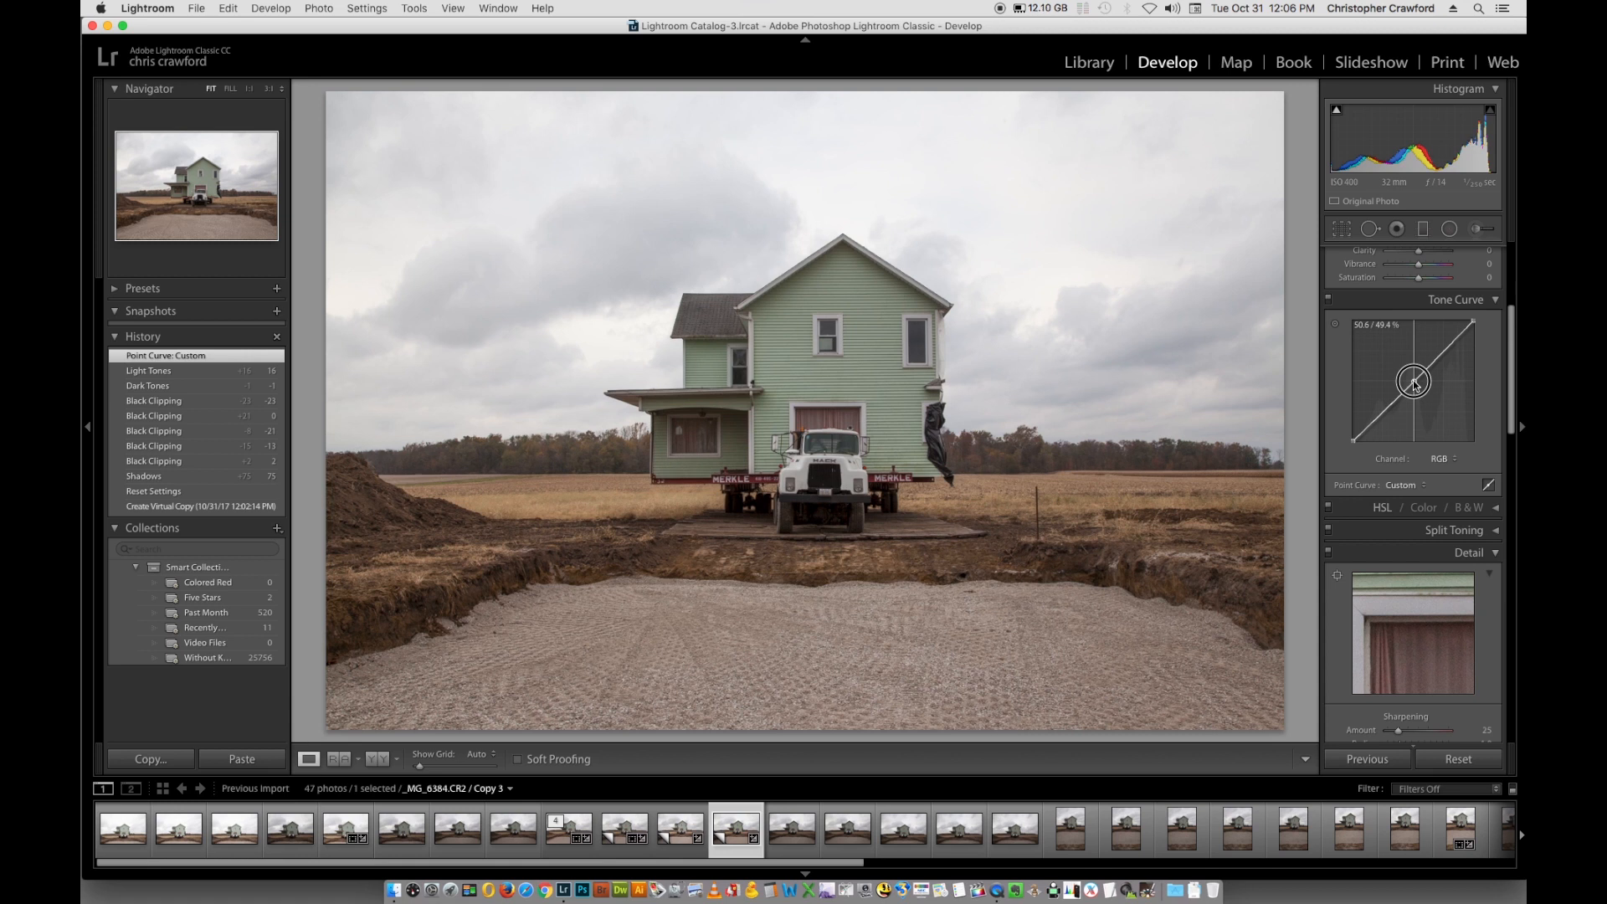
{"action": "left_click_drag", "start_coordinate": [1414, 384], "coordinate": [1414, 381]}
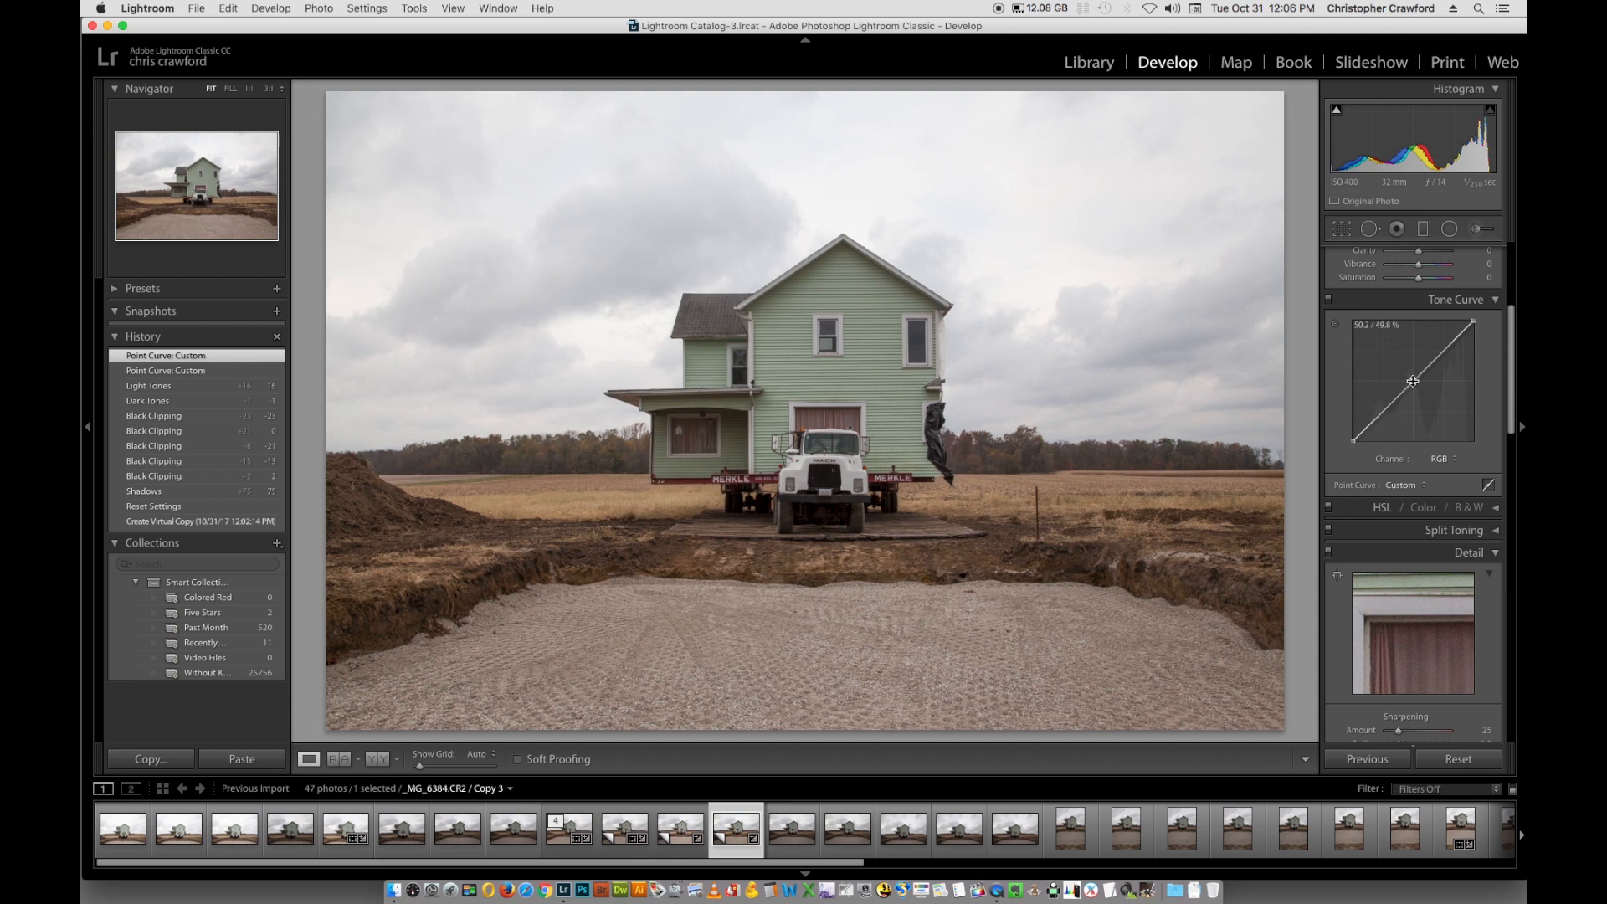
{"action": "left_click_drag", "start_coordinate": [1414, 381], "coordinate": [1409, 376]}
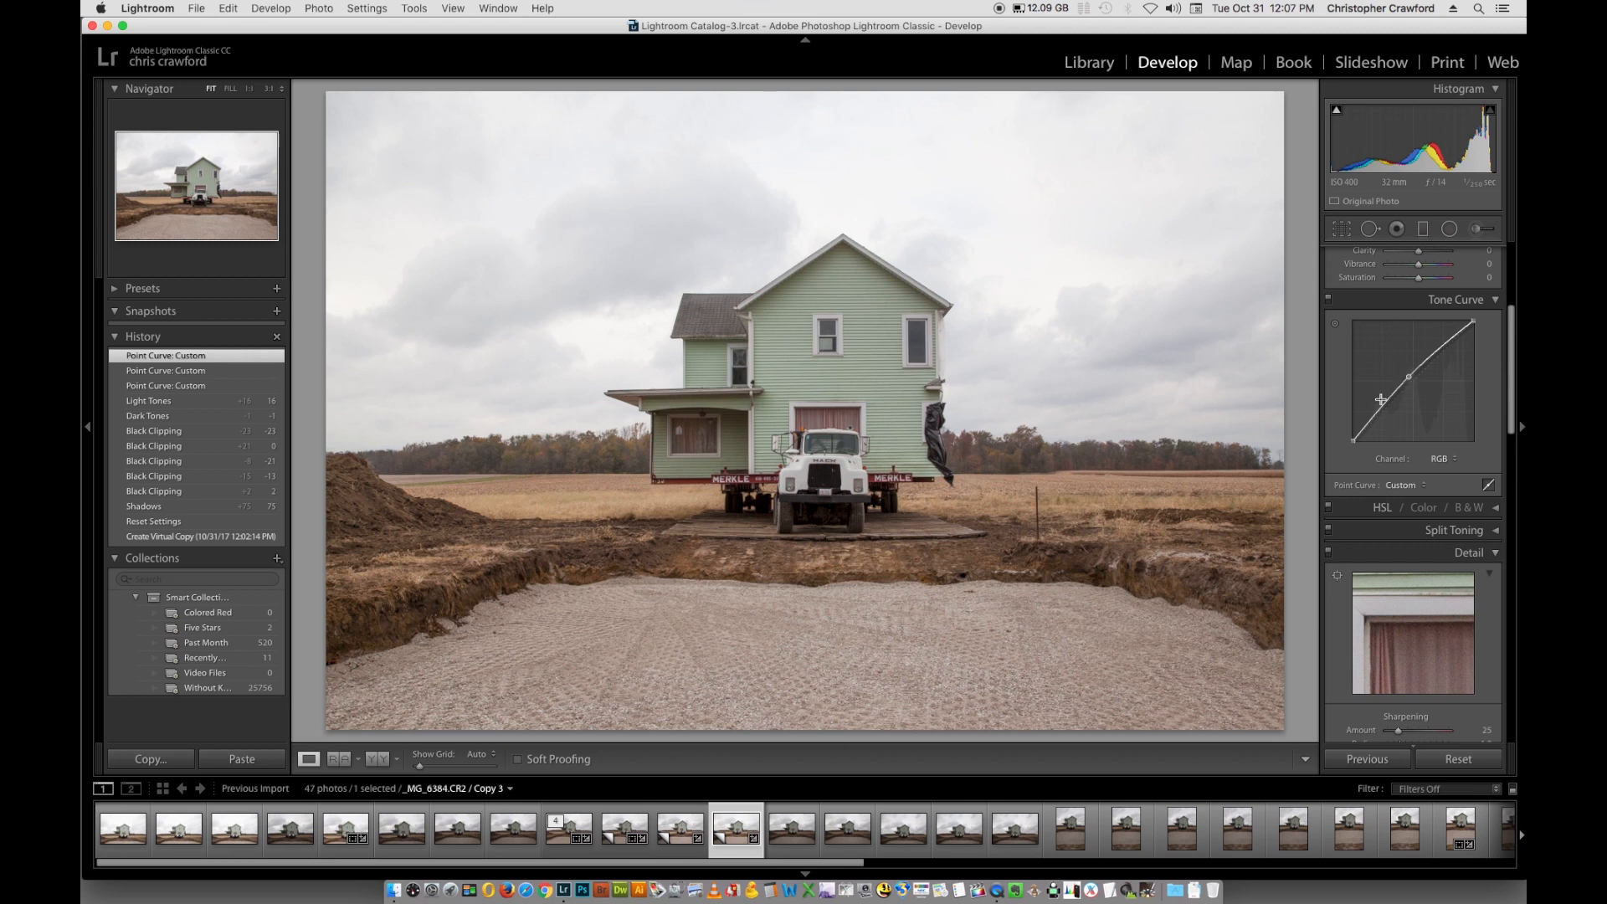
{"action": "left_click_drag", "start_coordinate": [1411, 377], "coordinate": [1412, 384]}
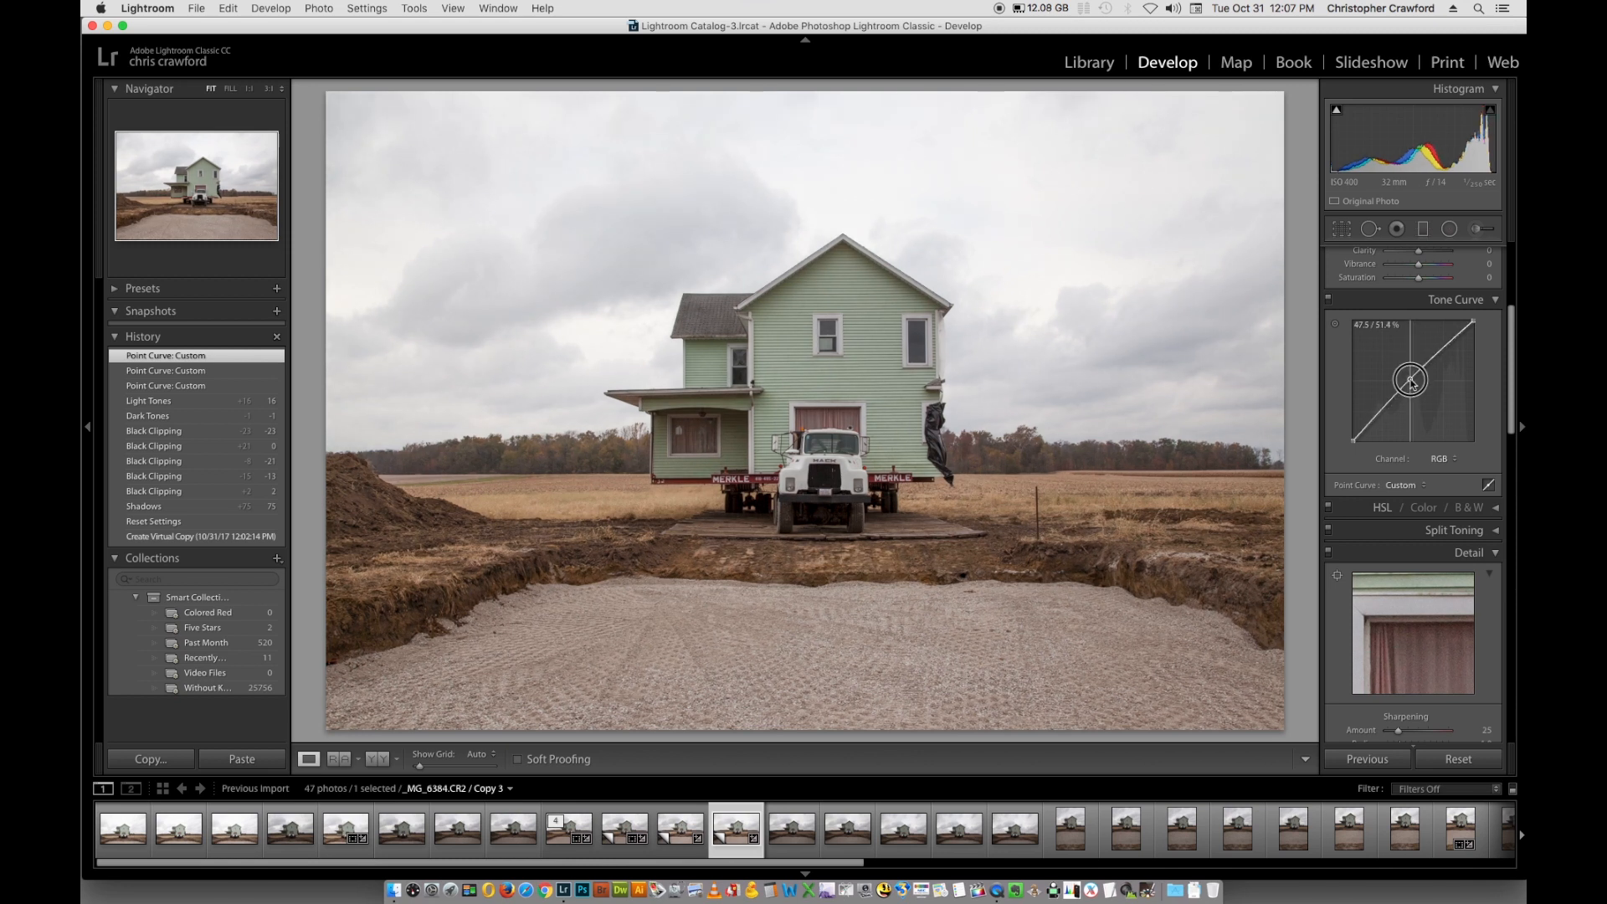
{"action": "left_click_drag", "start_coordinate": [1412, 385], "coordinate": [1411, 380]}
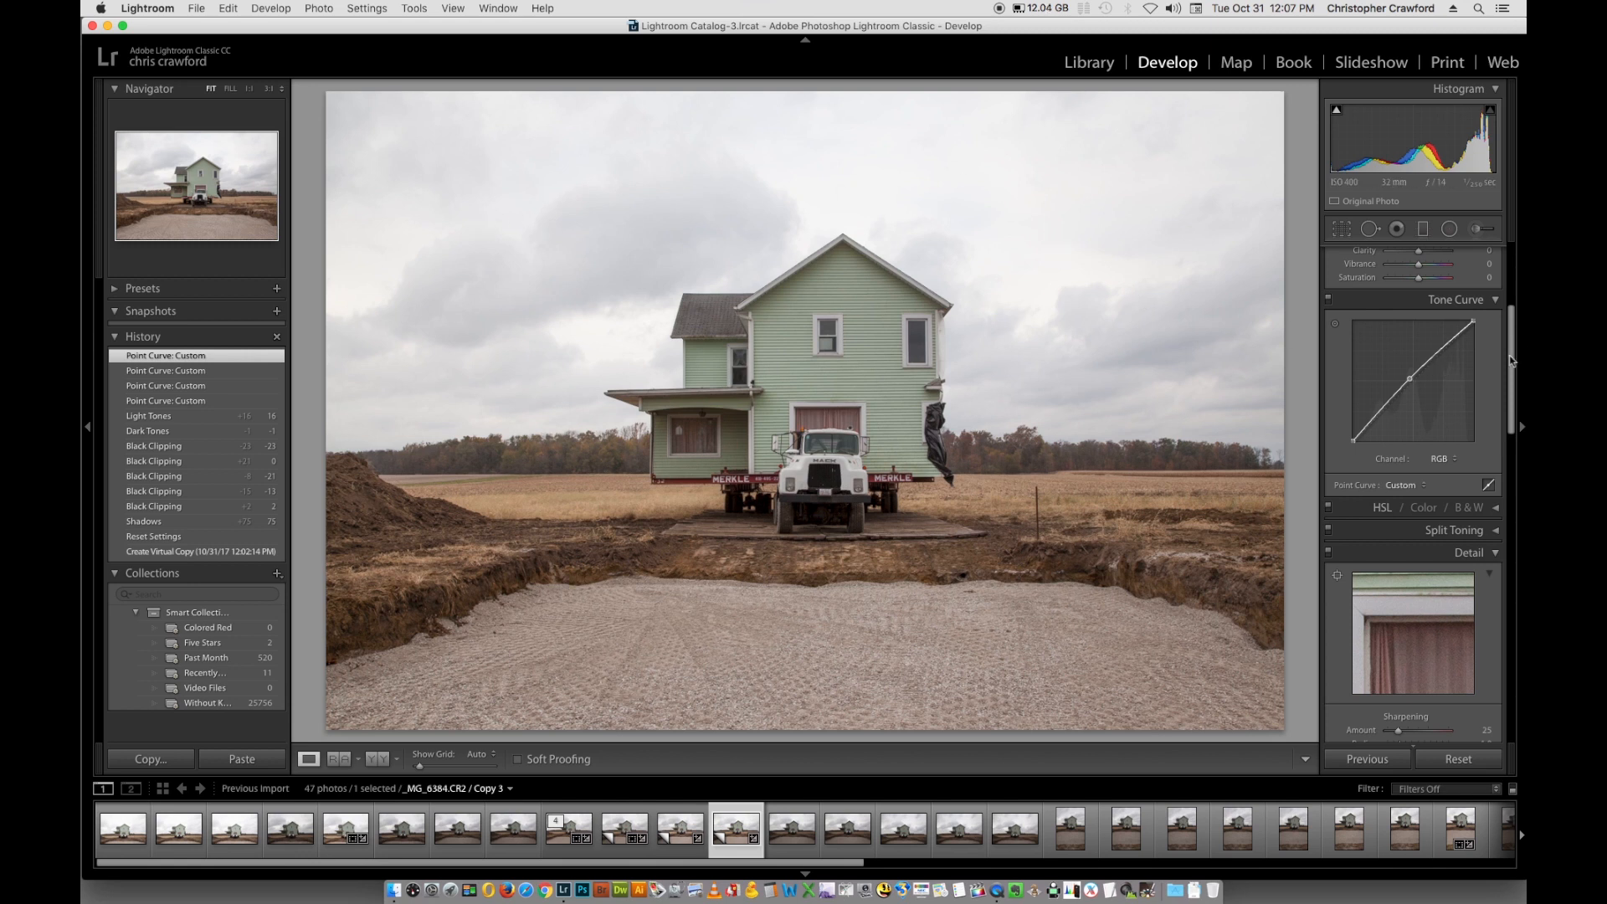
- Lower Highlights to -39 and raise the RGB point curve's midpoint slightly further
{"action": "scroll", "coordinate": [1515, 361], "scroll_direction": "up", "scroll_amount": 5}
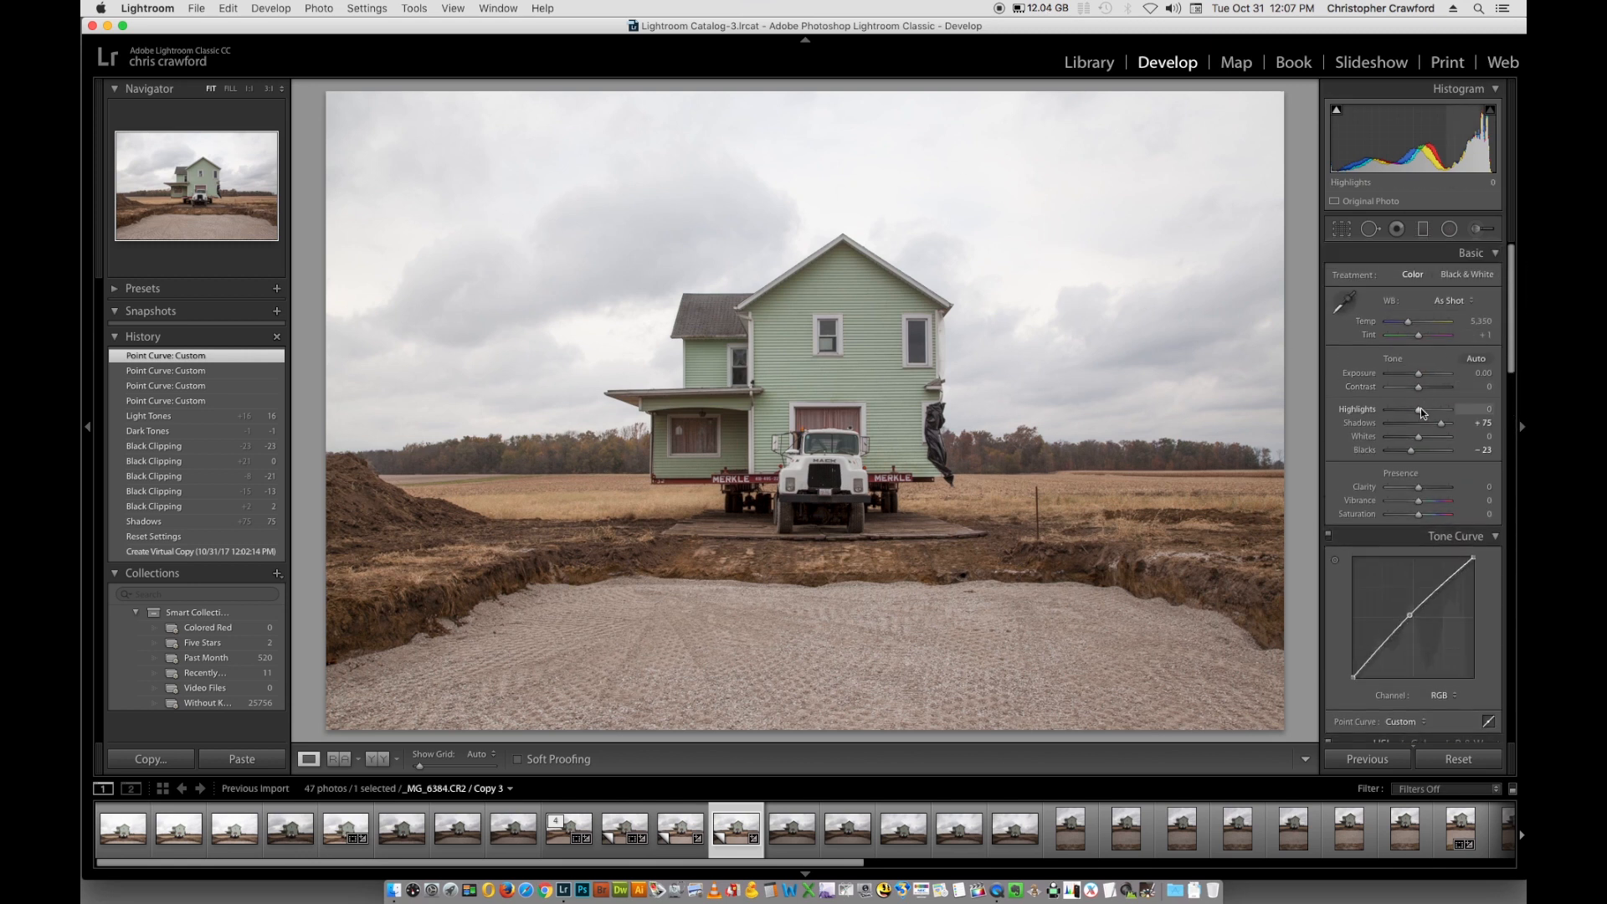
{"action": "left_click_drag", "start_coordinate": [1420, 413], "coordinate": [1412, 413]}
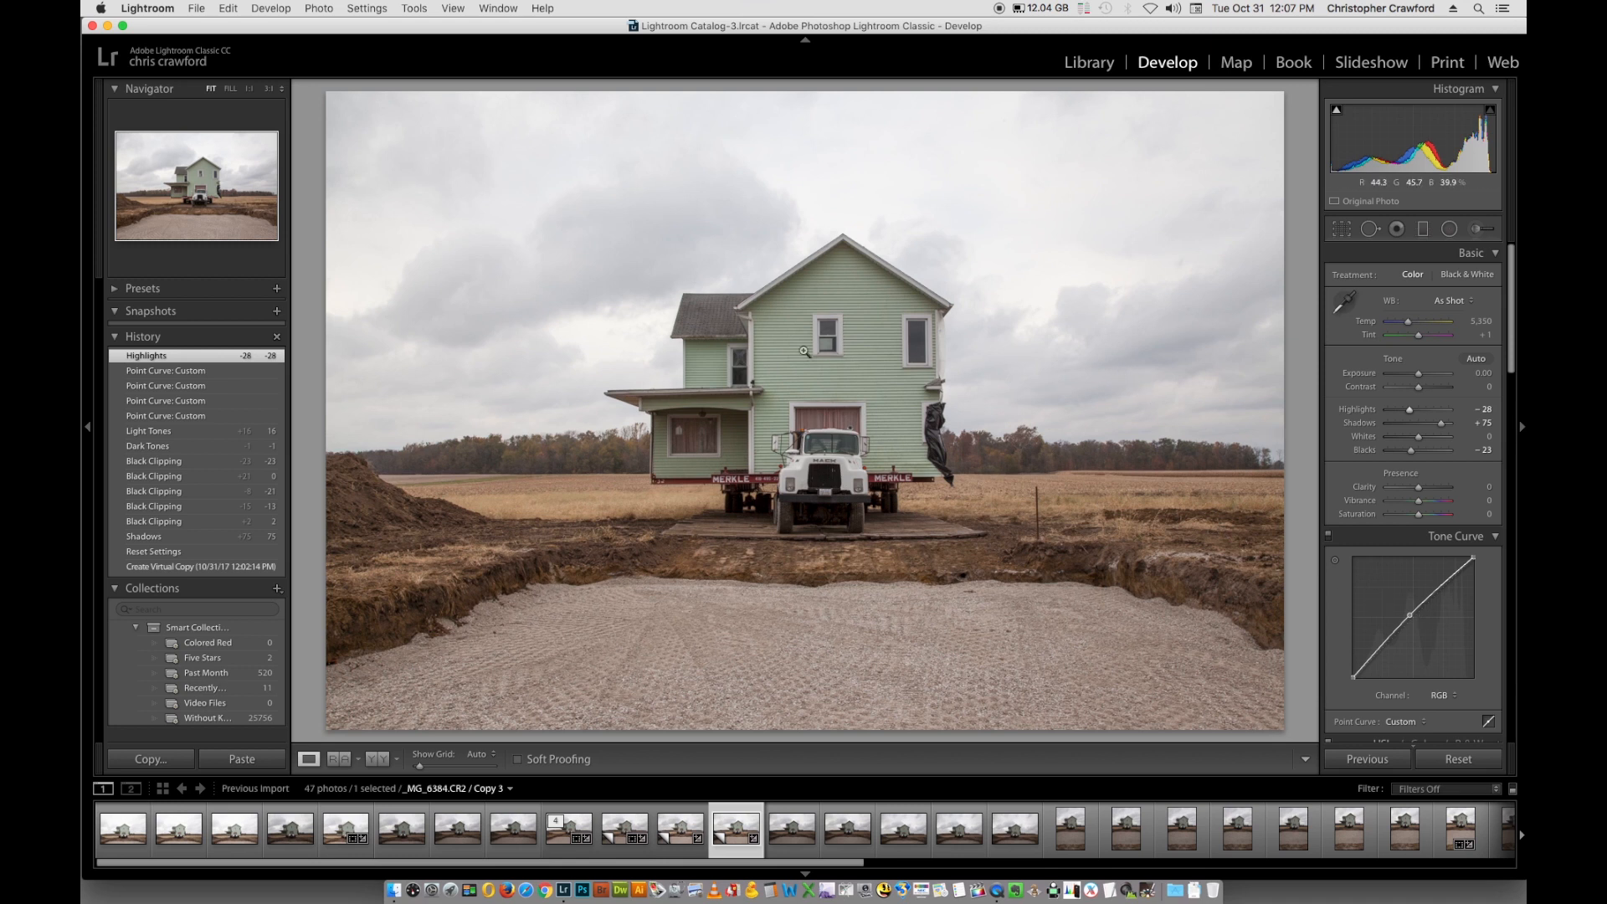
{"action": "left_click_drag", "start_coordinate": [1410, 616], "coordinate": [1408, 614]}
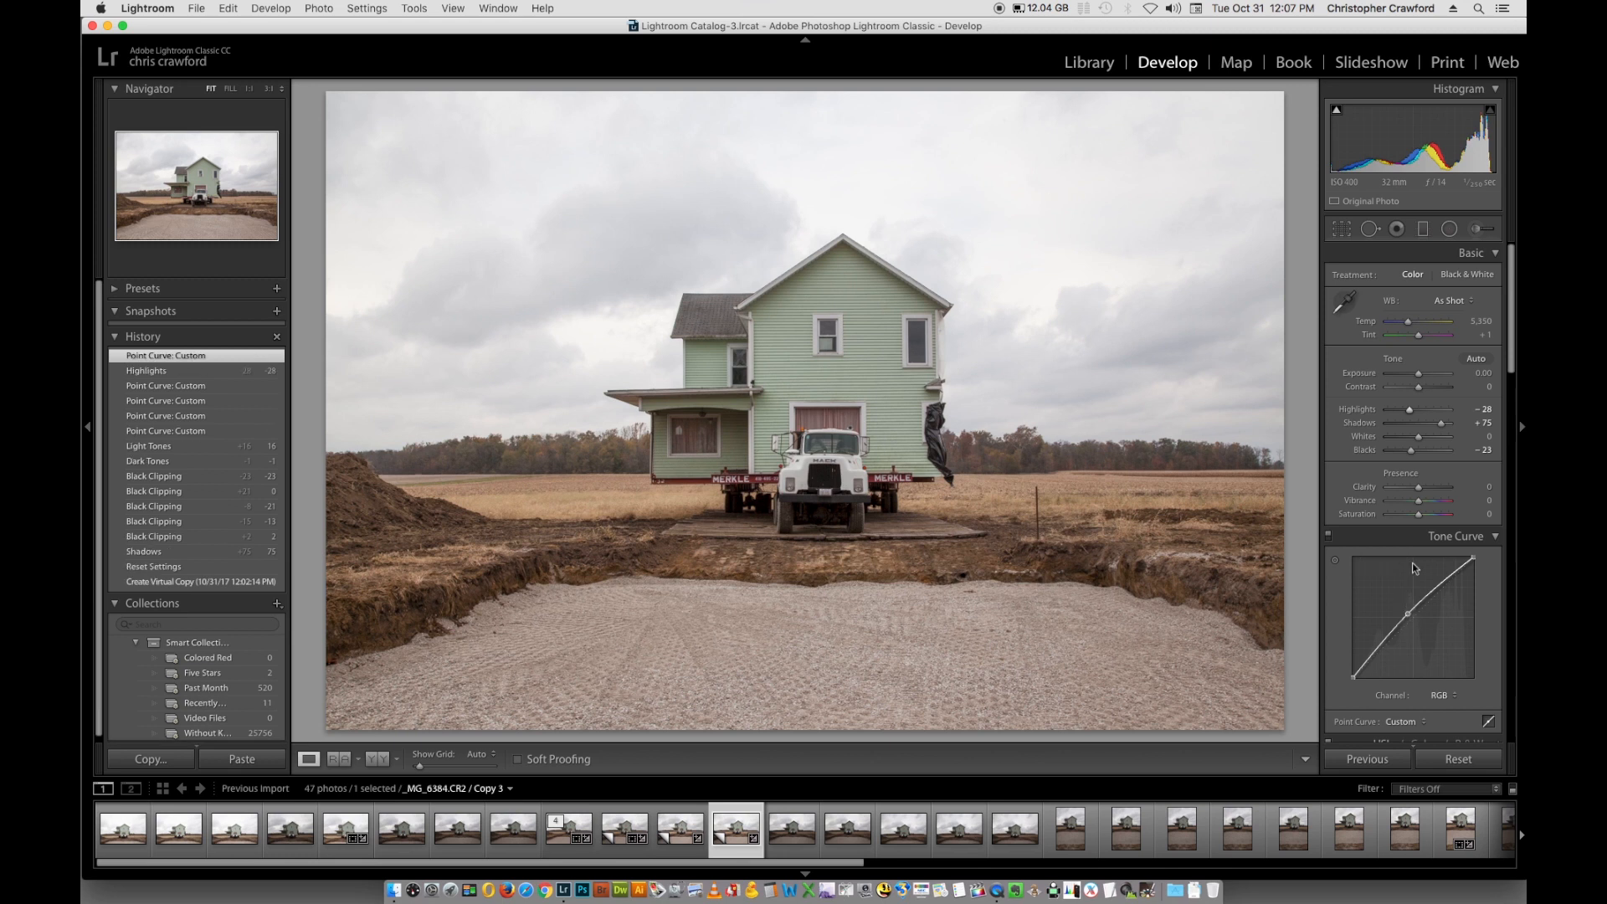
{"action": "left_click_drag", "start_coordinate": [1410, 409], "coordinate": [1407, 415]}
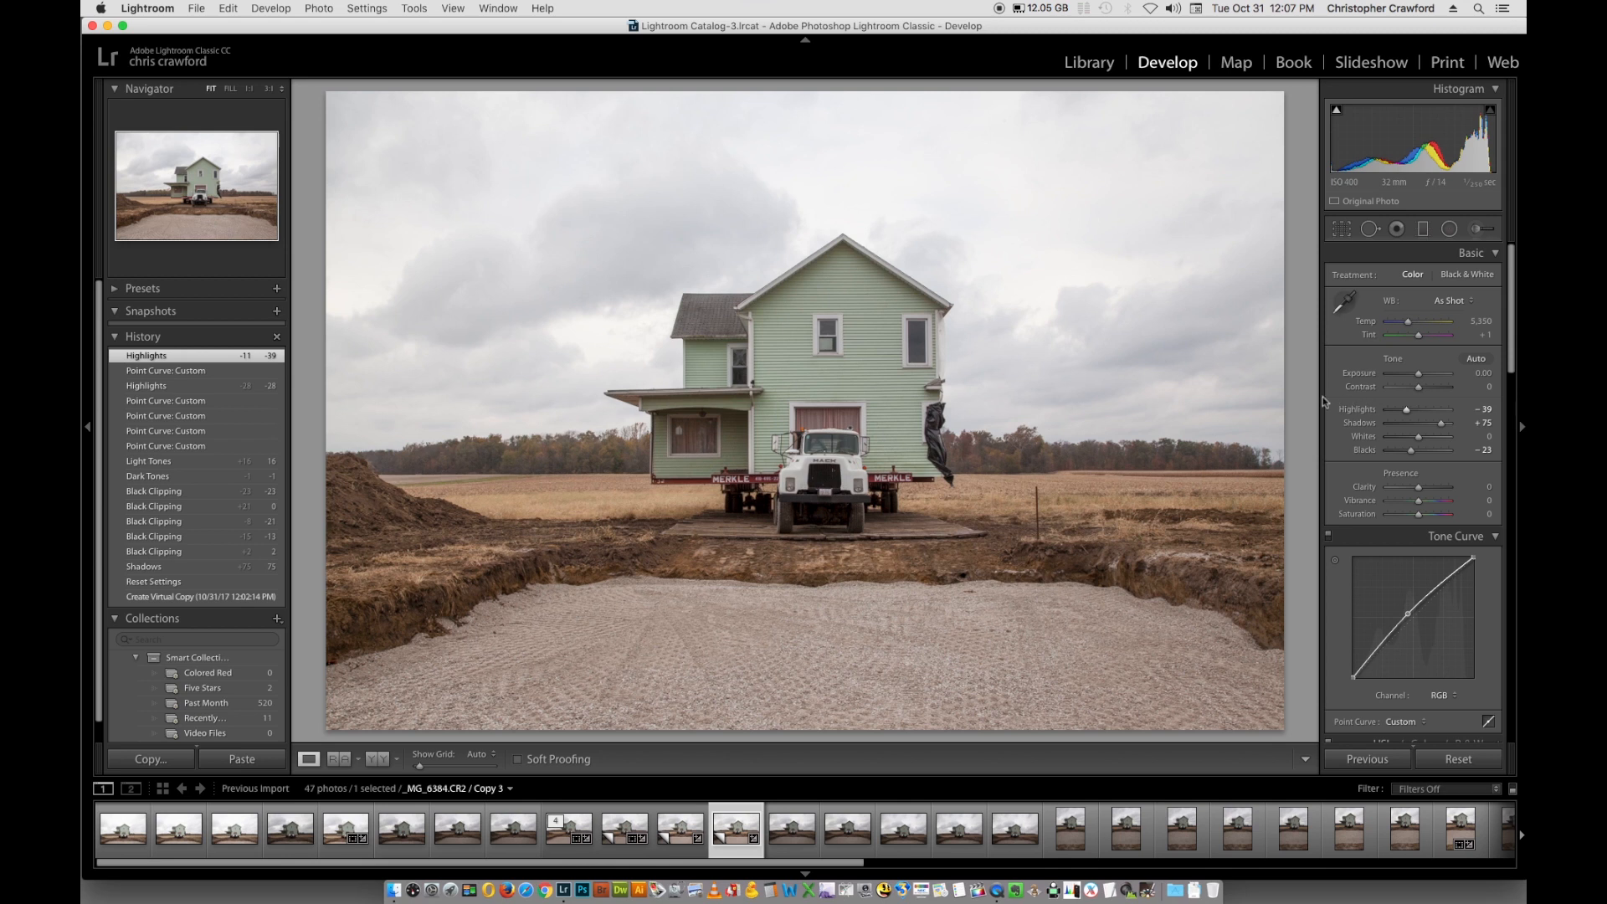
- Compare Copy 2 with Copy 3 and add a slightly raised midtone point to Copy 2's RGB point curve
{"action": "left_click", "coordinate": [679, 837]}
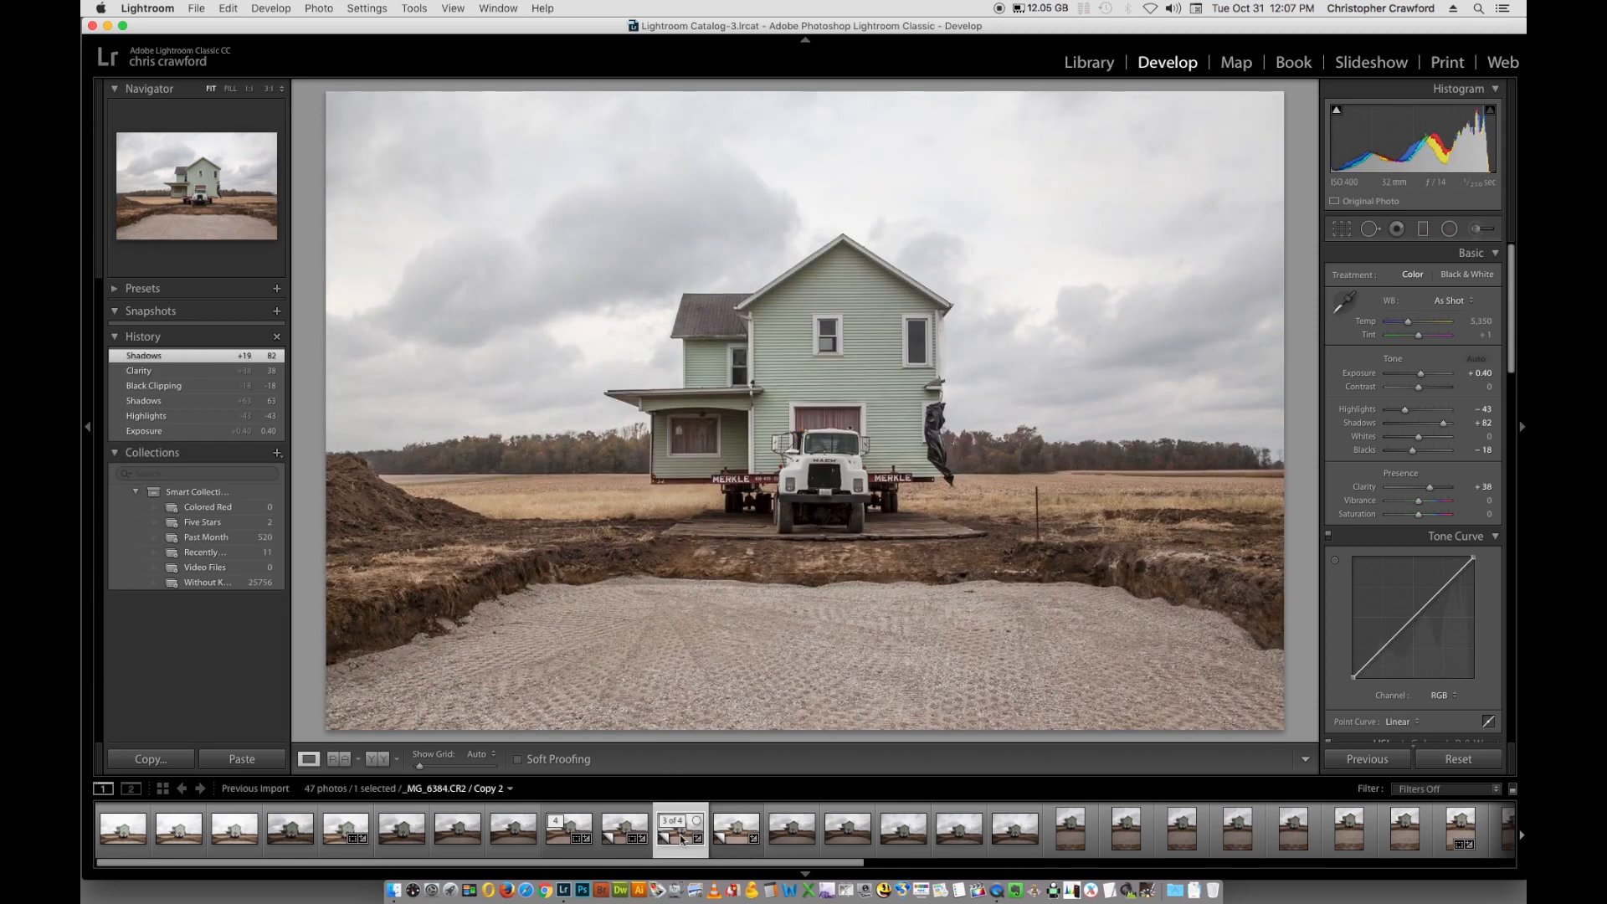
{"action": "left_click", "coordinate": [737, 833]}
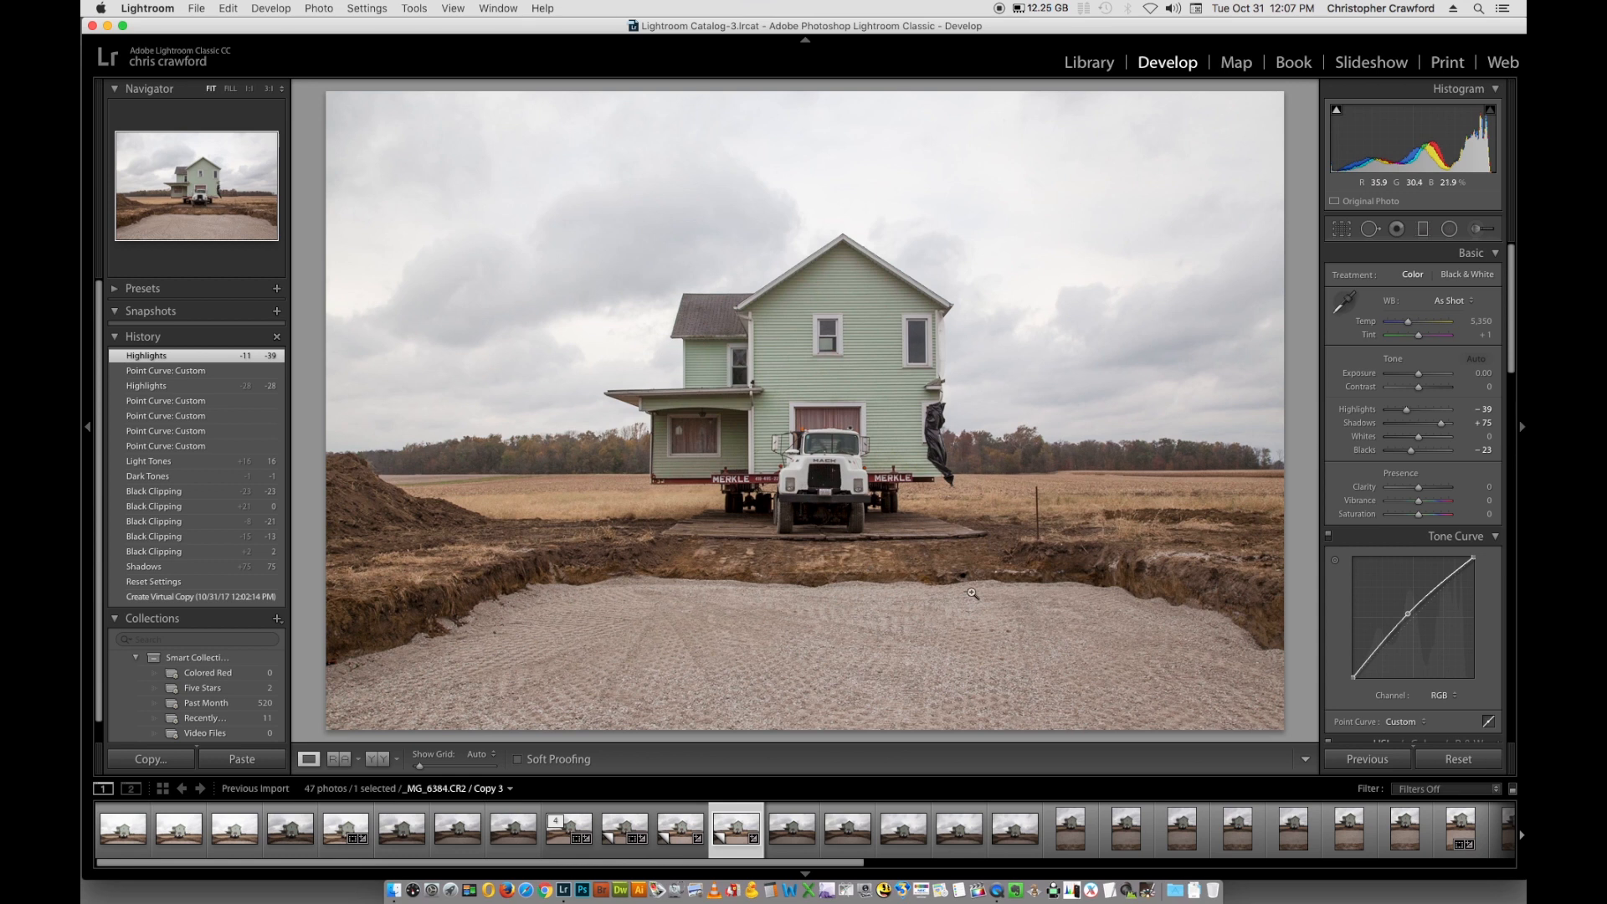
{"action": "left_click", "coordinate": [687, 848]}
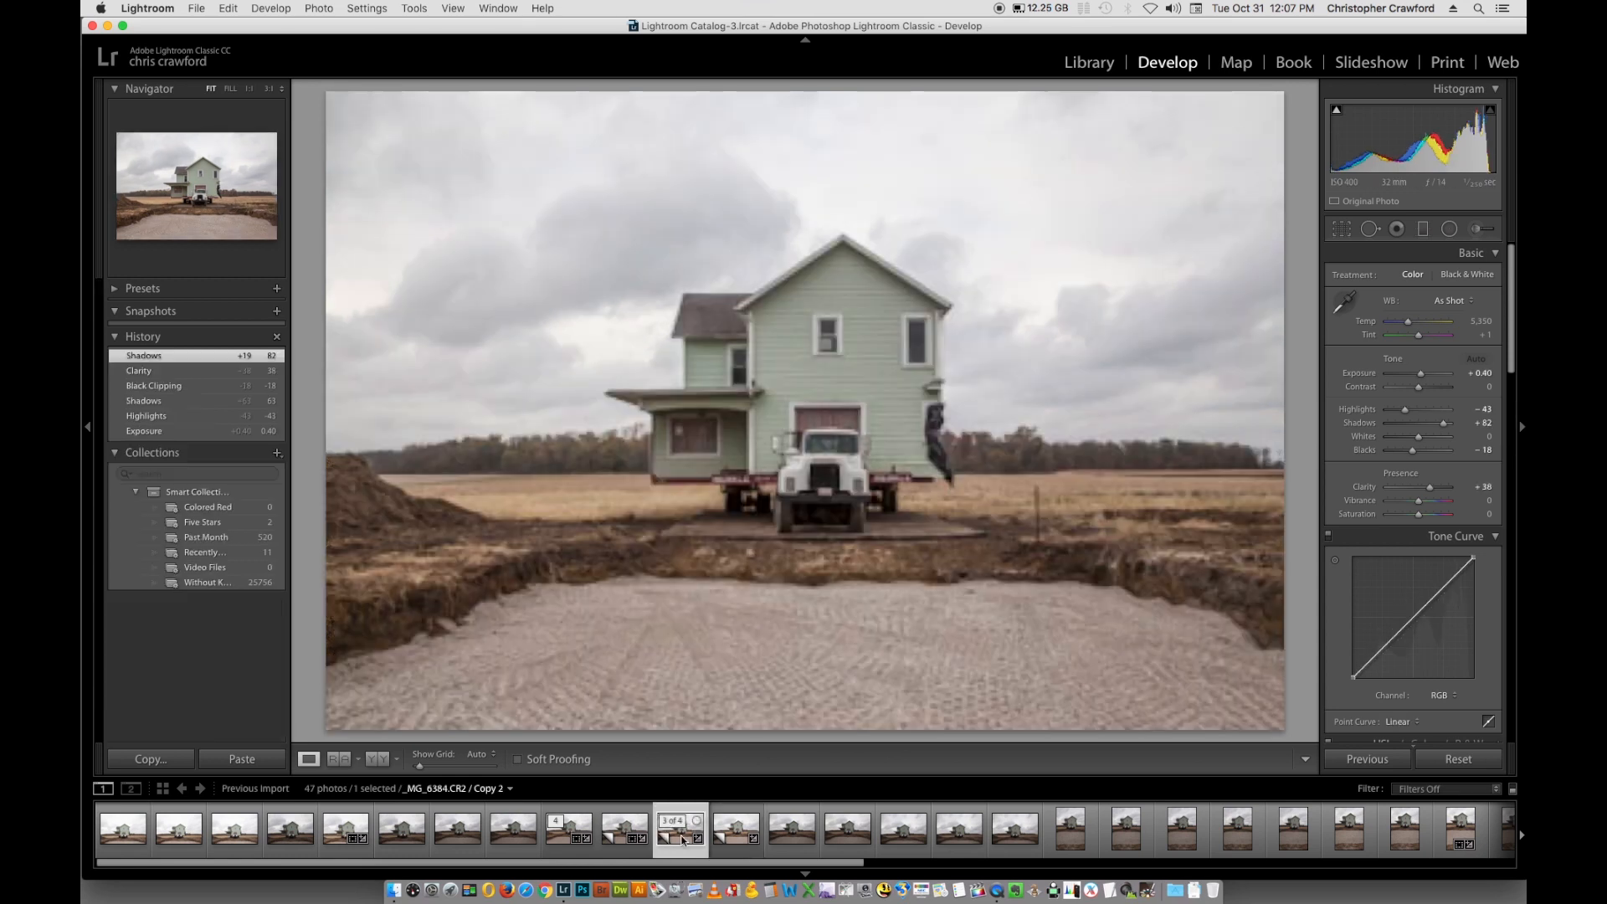
{"action": "left_click", "coordinate": [1412, 616]}
{"action": "left_click_drag", "start_coordinate": [1413, 620], "coordinate": [1411, 619]}
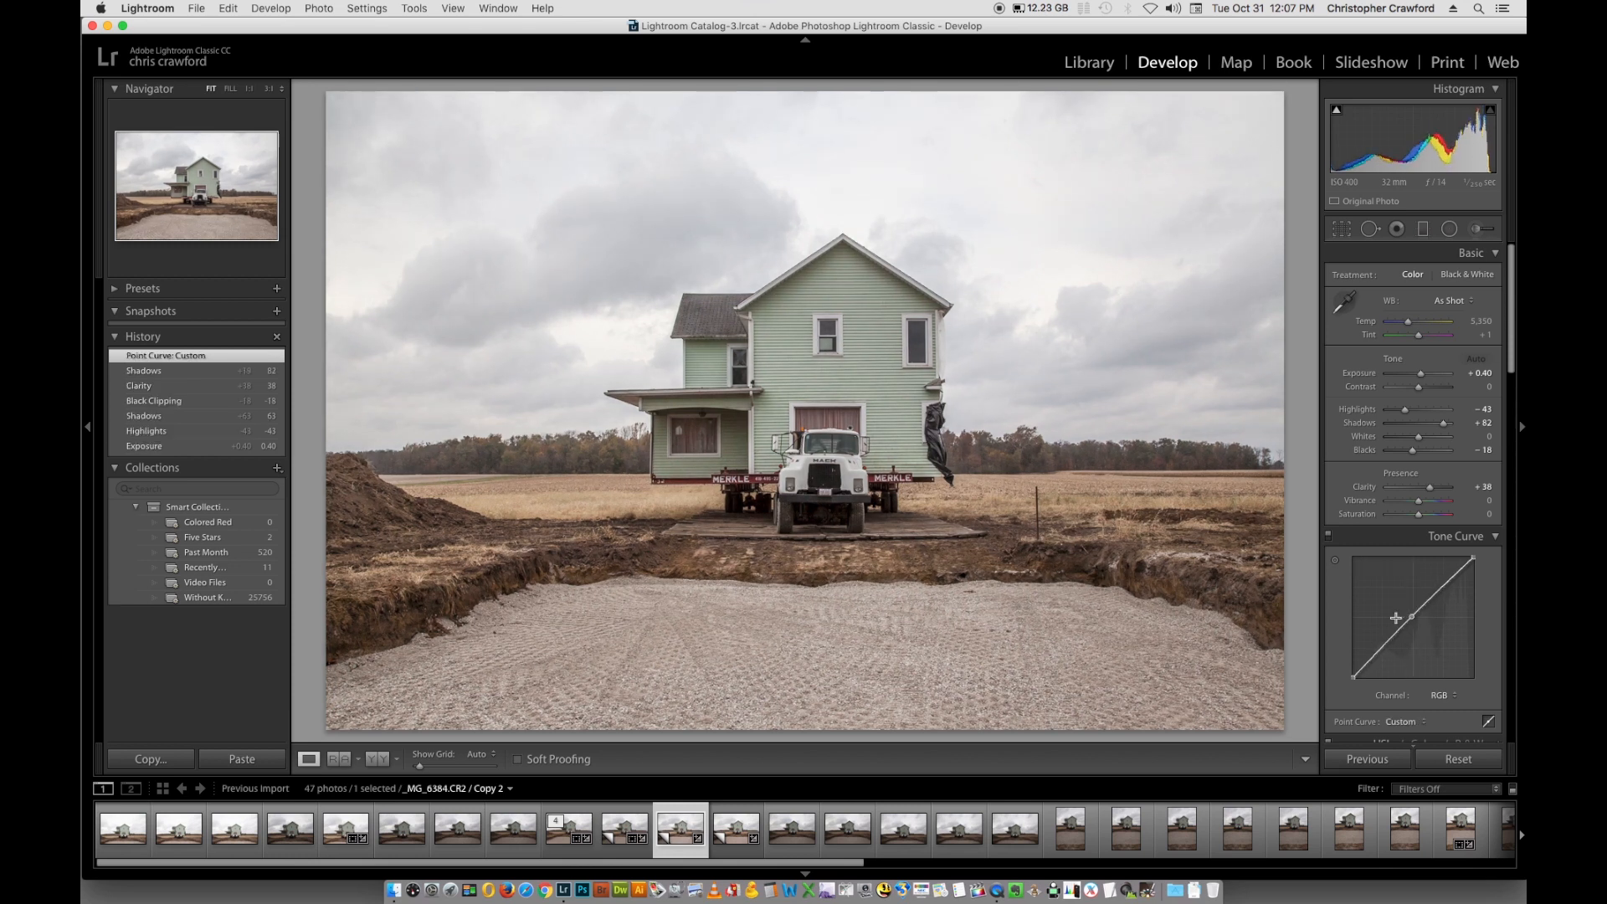
- Alternate between Copy 2 and Copy 3 to compare their tones, raising Clarity to about +13 on Copy 3
{"action": "left_click", "coordinate": [736, 841]}
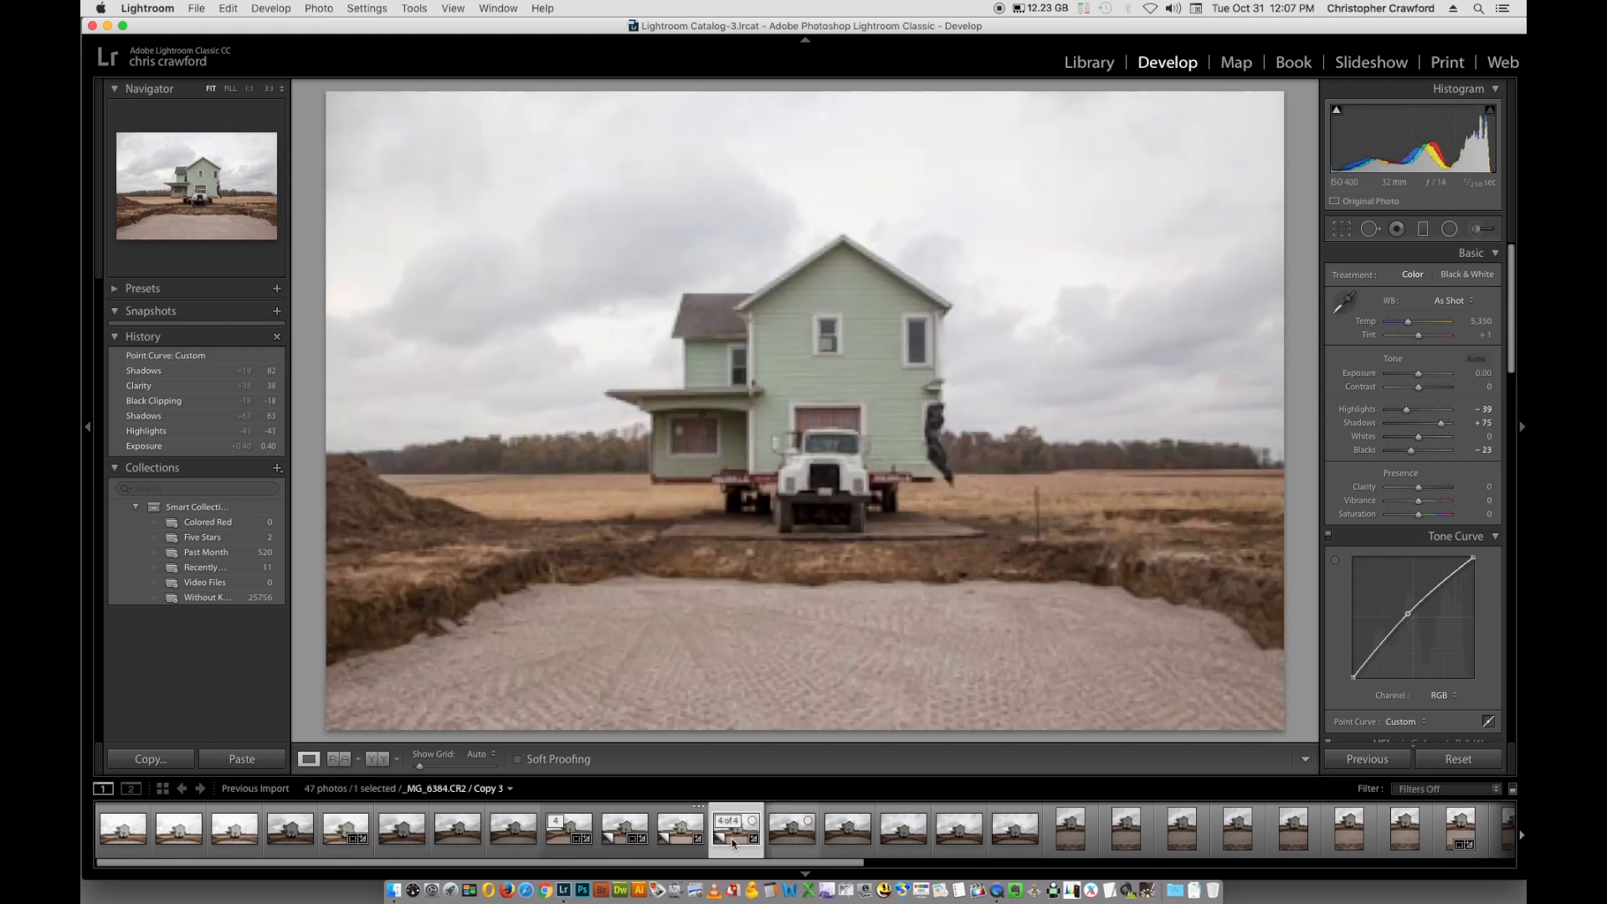
{"action": "left_click", "coordinate": [677, 840]}
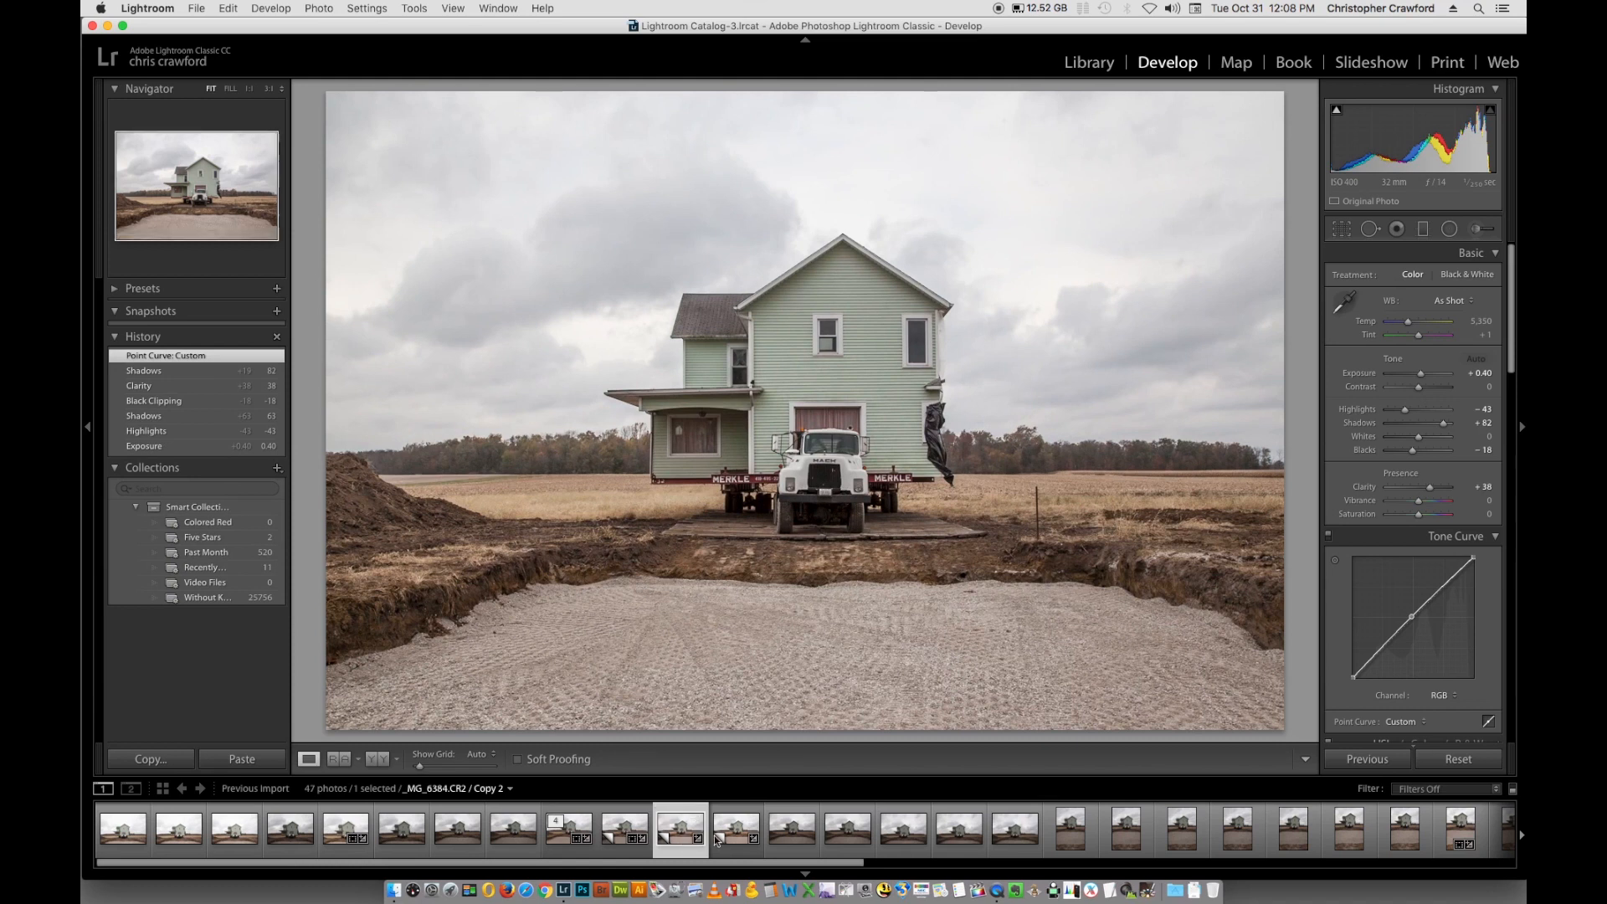
{"action": "left_click", "coordinate": [718, 841]}
{"action": "left_click", "coordinate": [682, 842]}
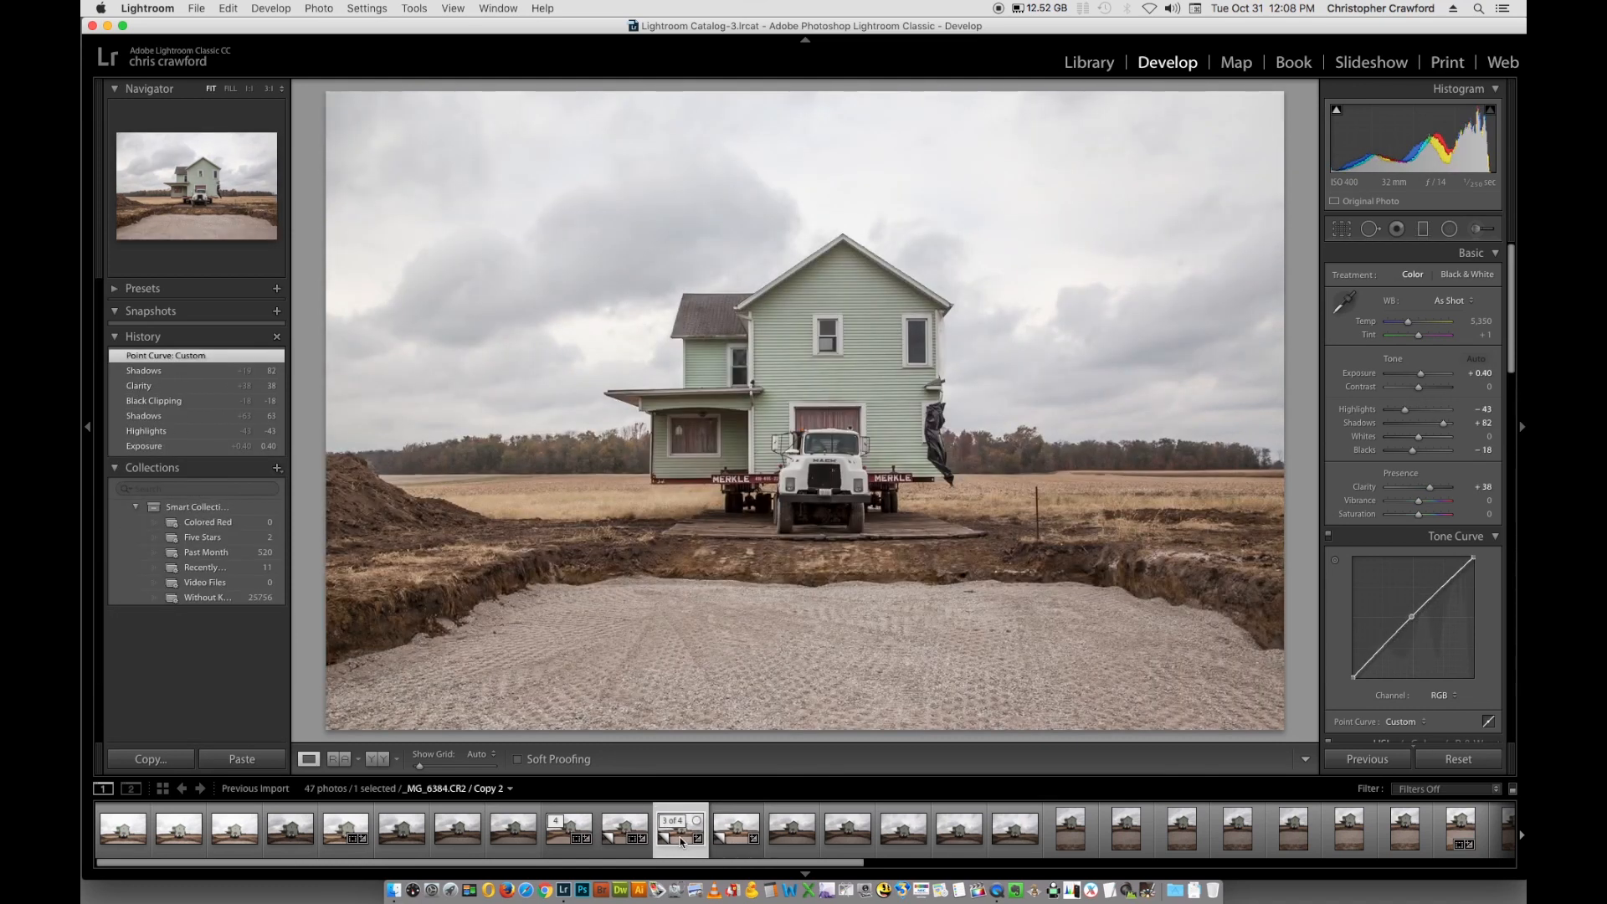
{"action": "left_click", "coordinate": [738, 843]}
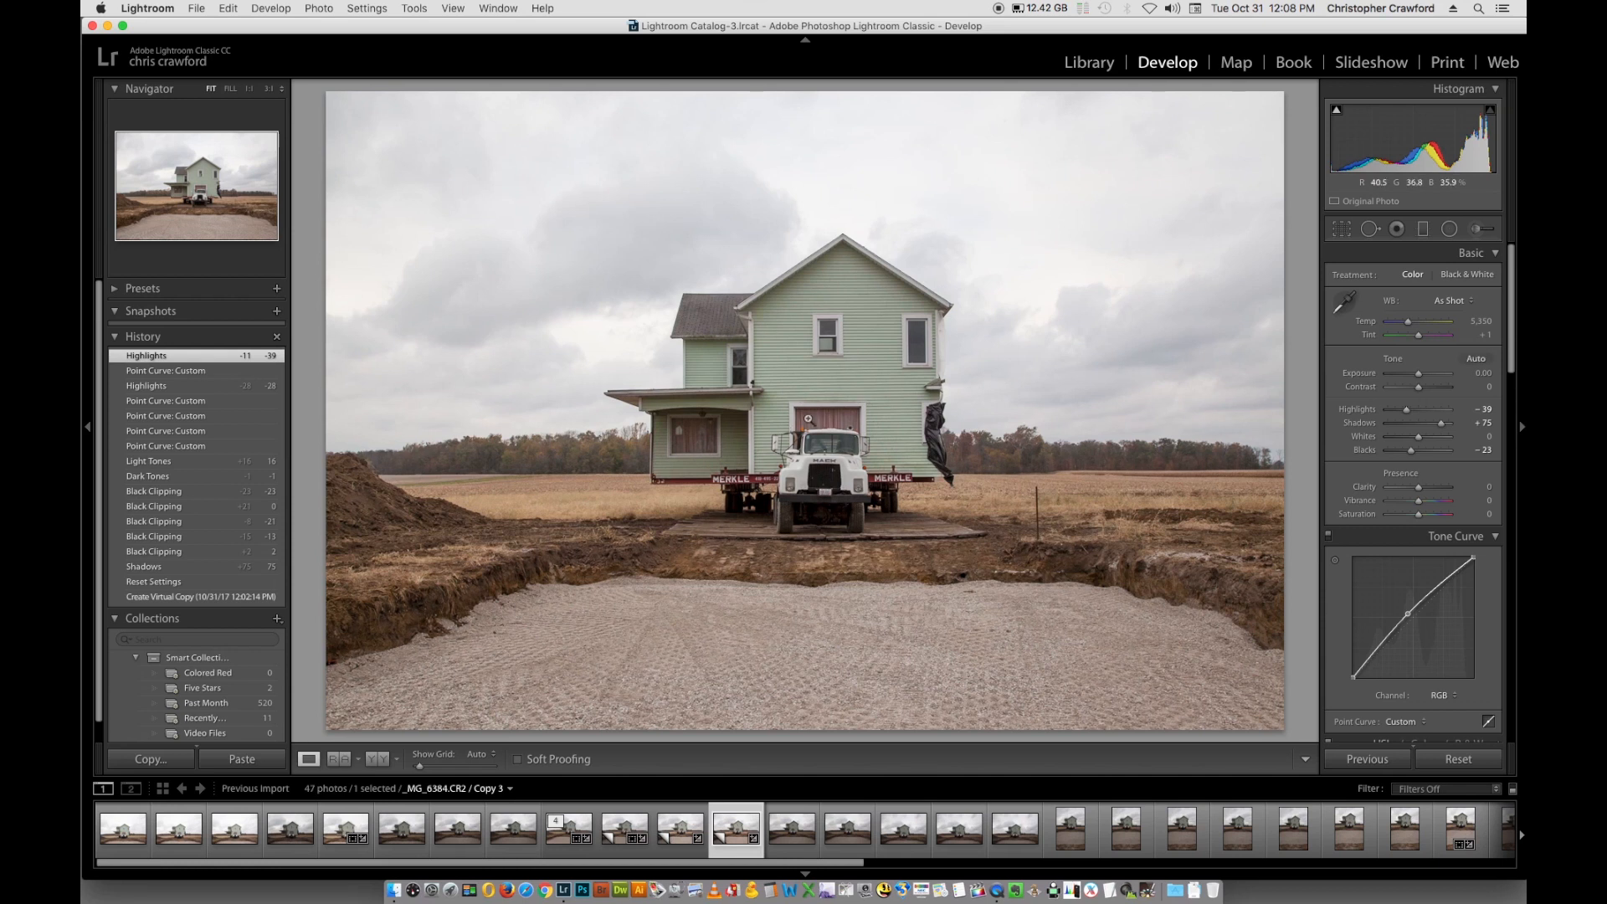
{"action": "left_click_drag", "start_coordinate": [1419, 487], "coordinate": [1425, 494]}
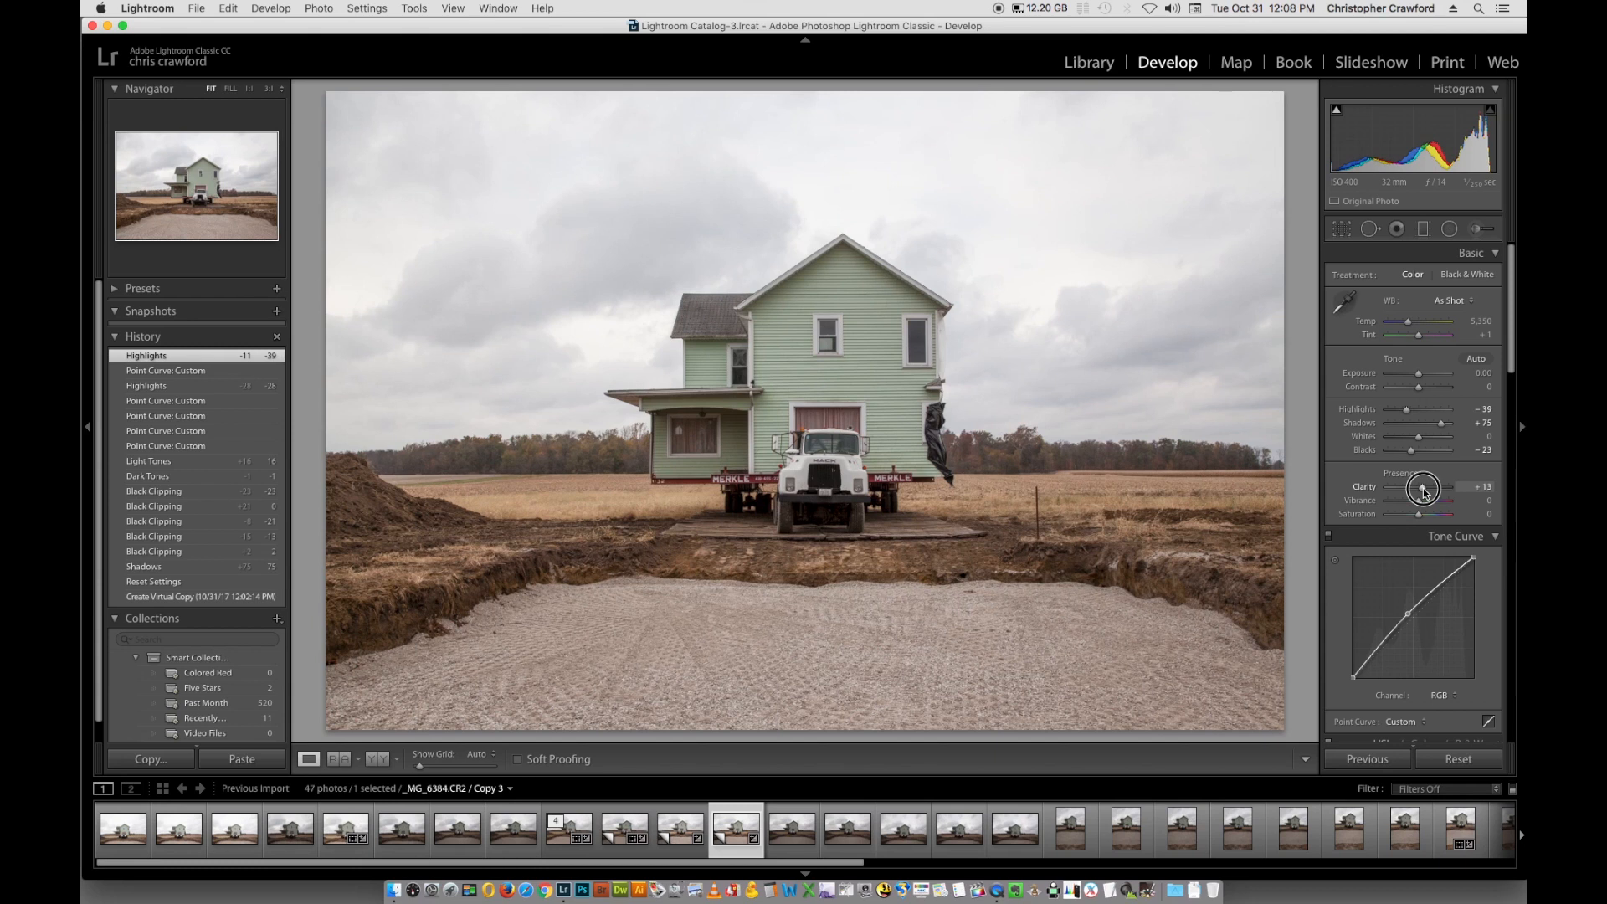
{"action": "left_click", "coordinate": [684, 842]}
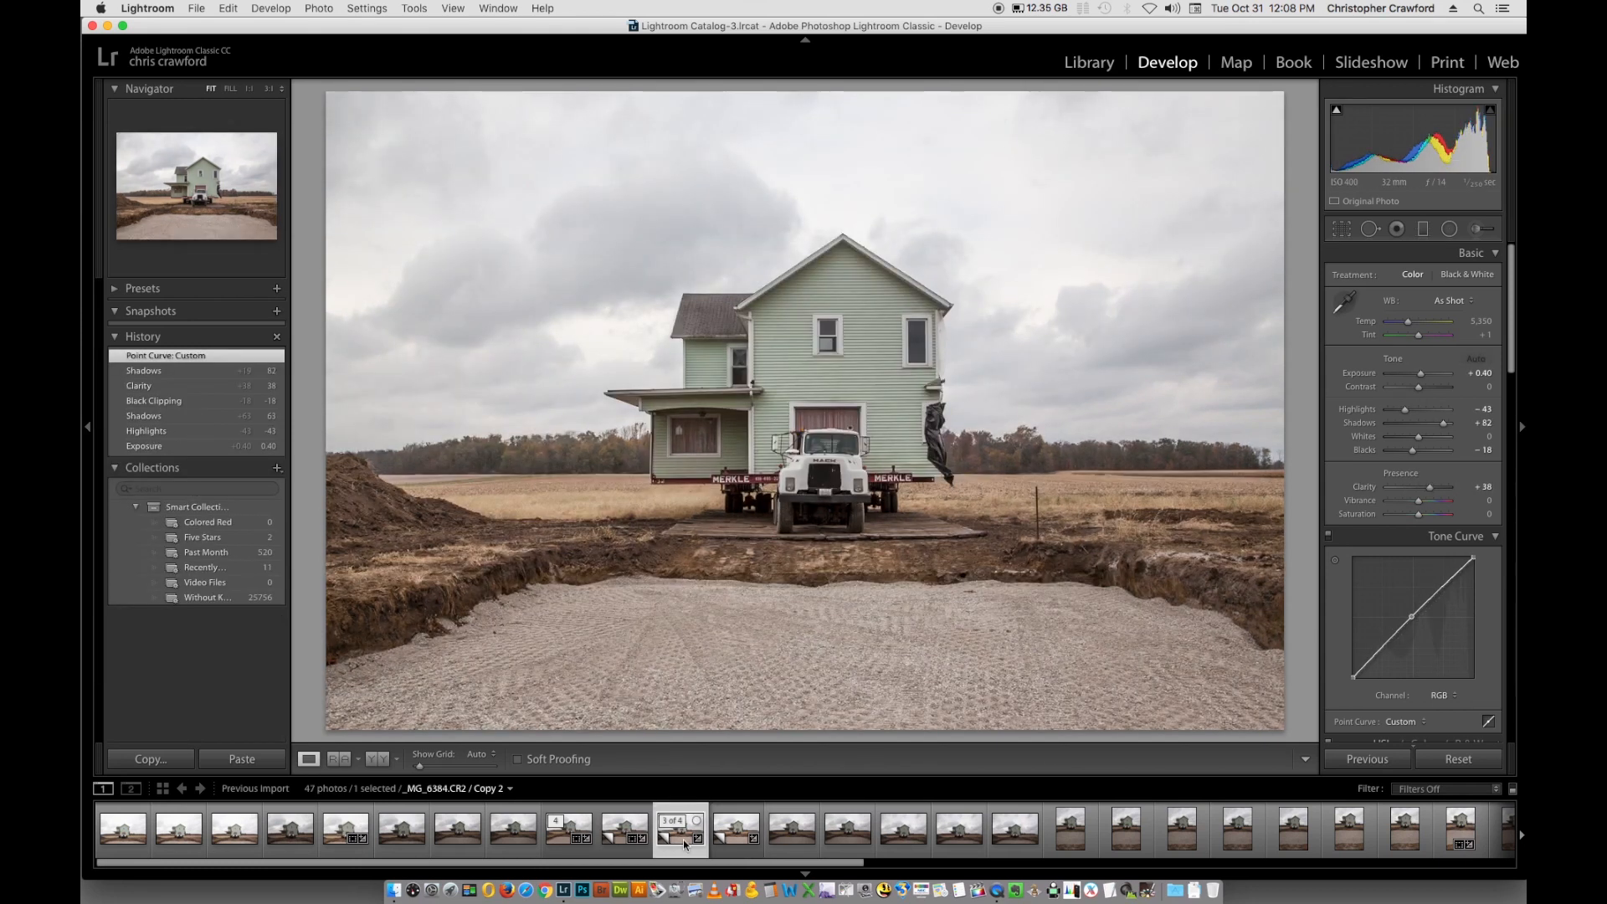
- Compare the tones of Copy 3 and Copy 2 once more, finishing with Copy 3 selected
{"action": "left_click", "coordinate": [740, 844]}
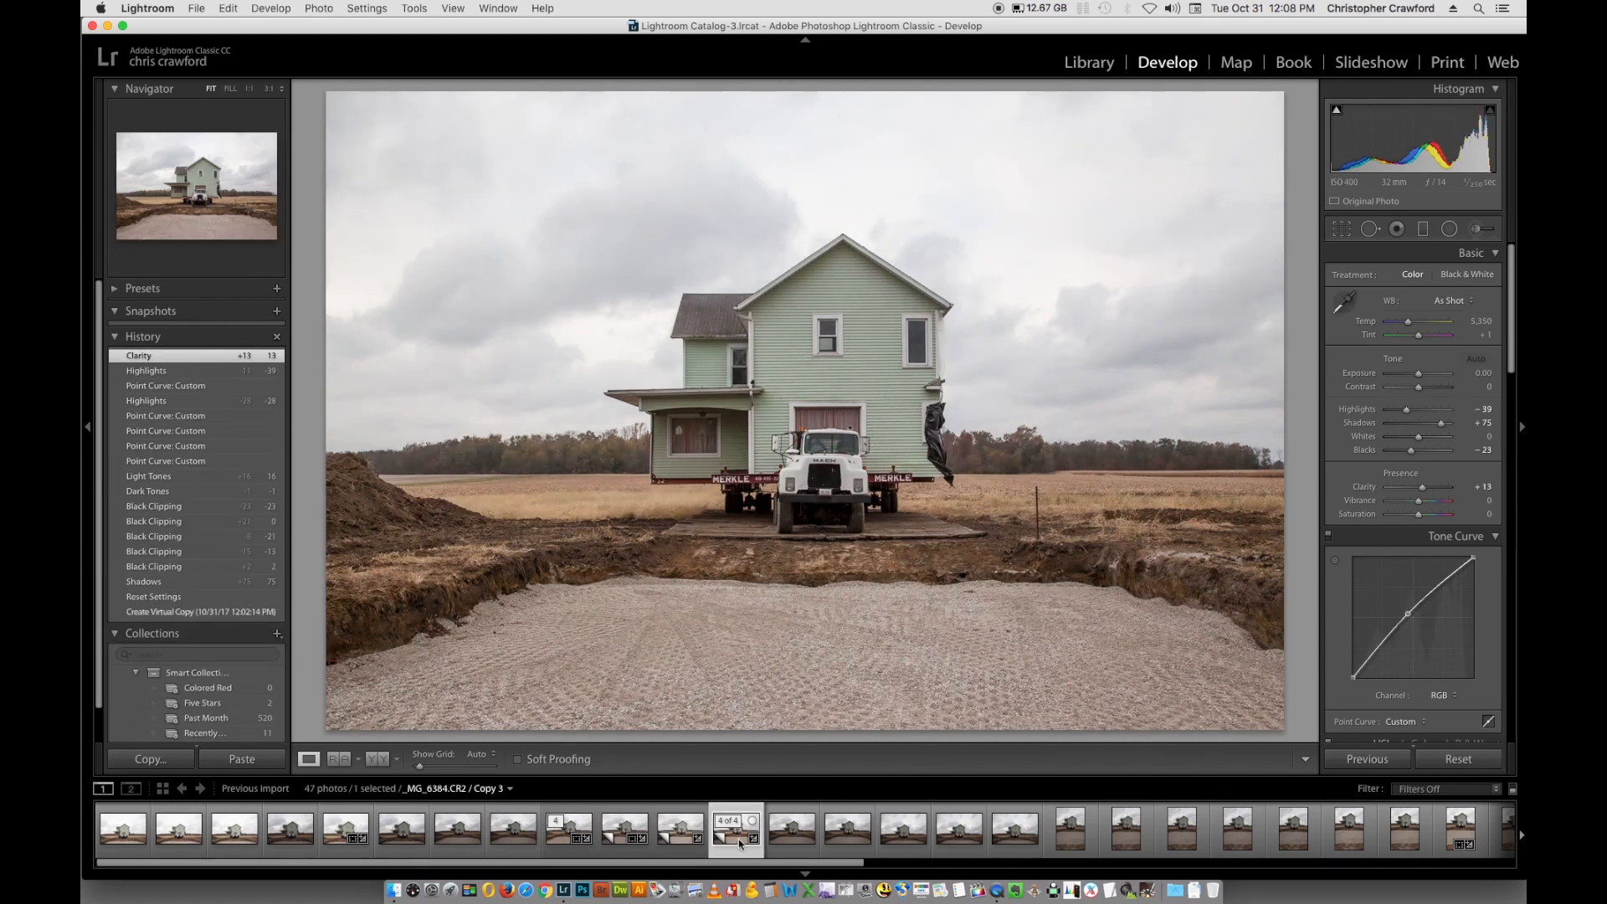
{"action": "left_click", "coordinate": [682, 841]}
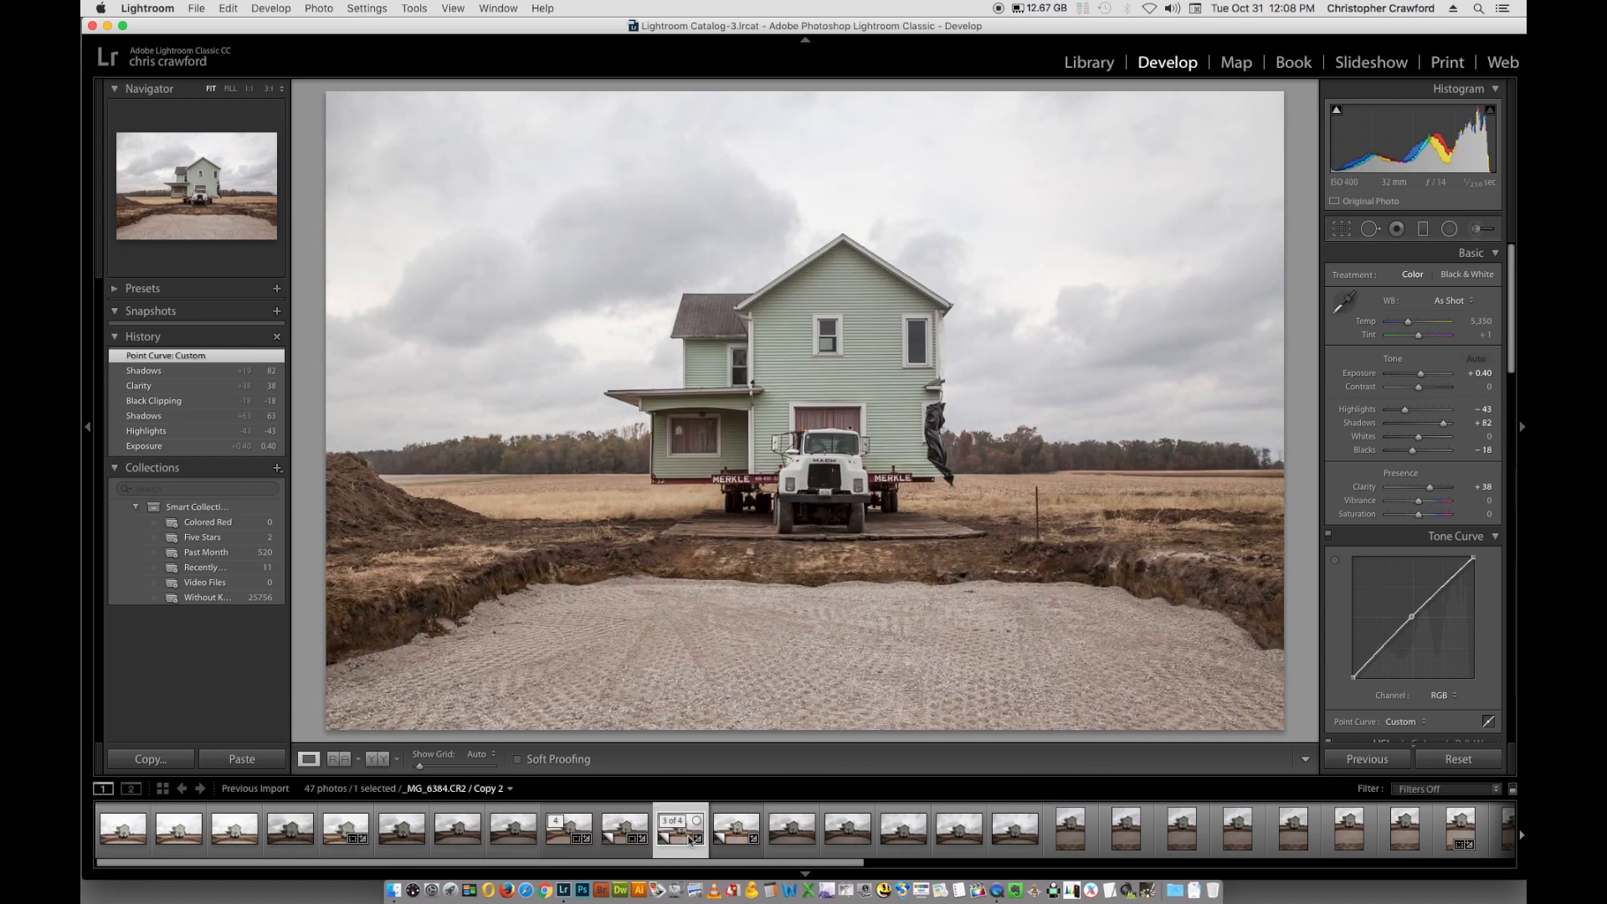
{"action": "left_click", "coordinate": [728, 841]}
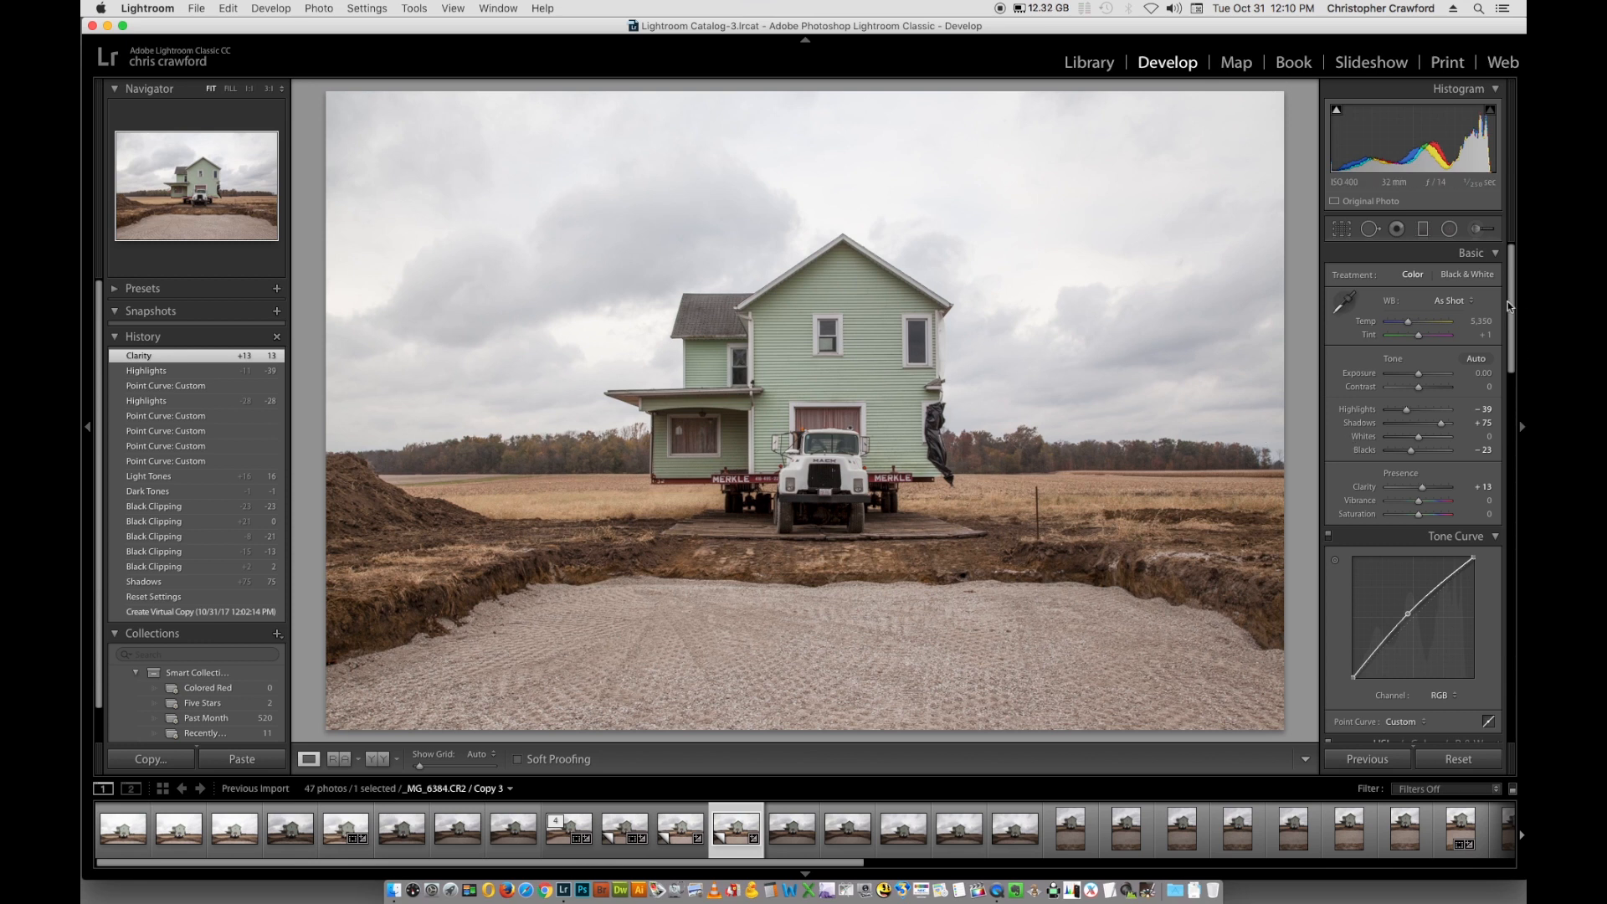
- Set Copy 3's sharpening to Amount 50, Radius 0.7 and Detail 35
{"action": "left_click_drag", "start_coordinate": [1510, 310], "coordinate": [1490, 414]}
{"action": "scroll", "coordinate": [1486, 427], "scroll_direction": "down", "scroll_amount": 4}
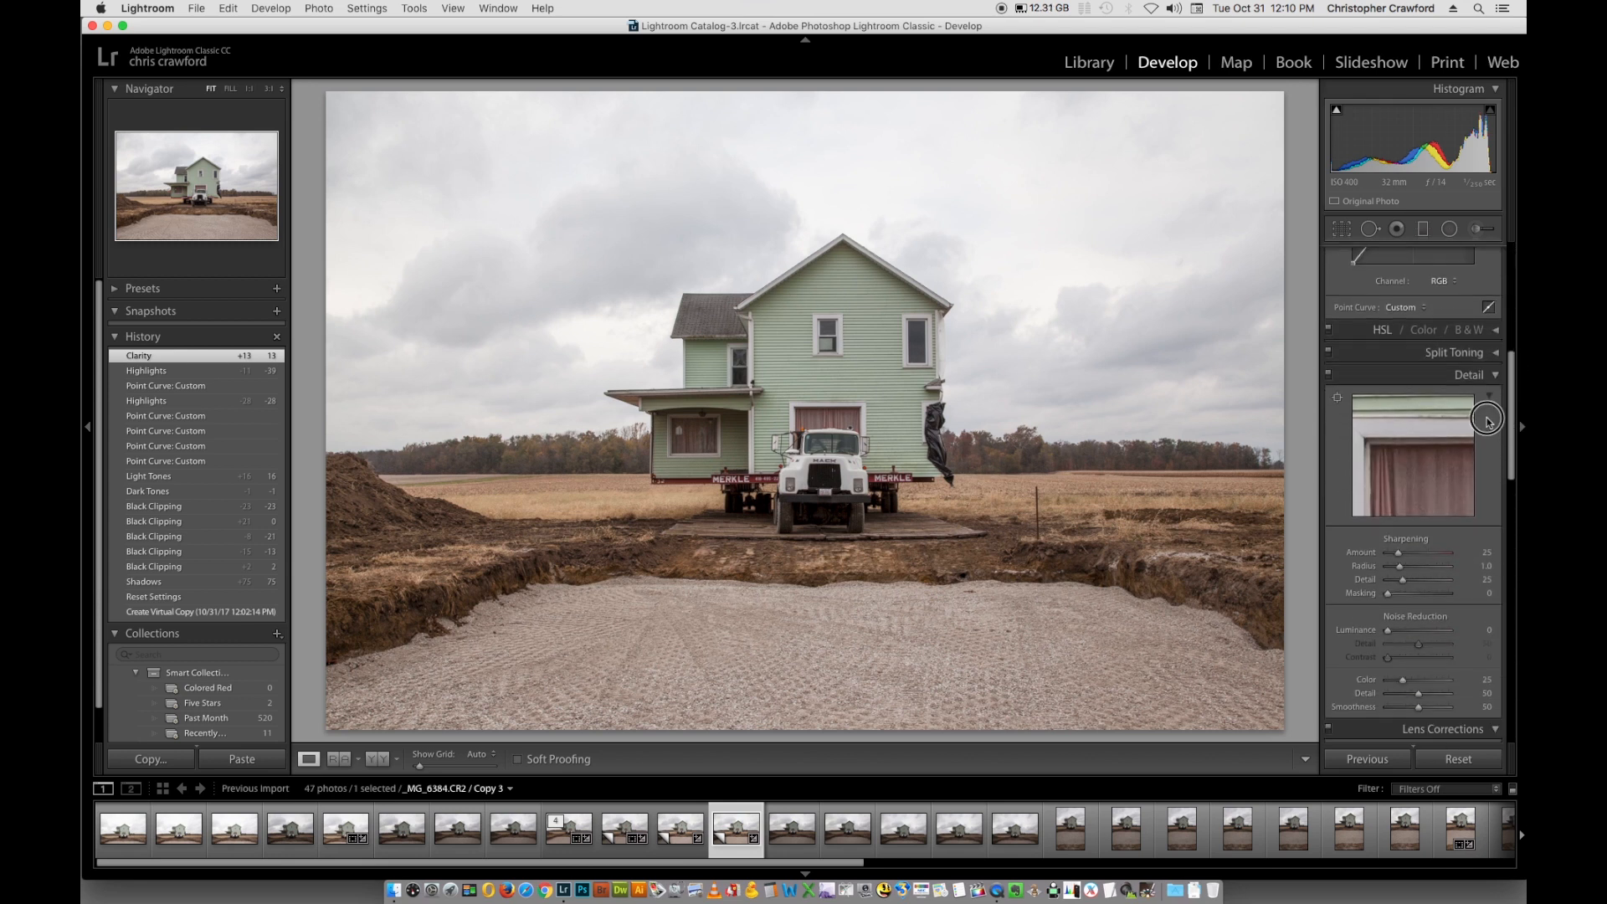
{"action": "scroll", "coordinate": [1482, 441], "scroll_direction": "down", "scroll_amount": 1}
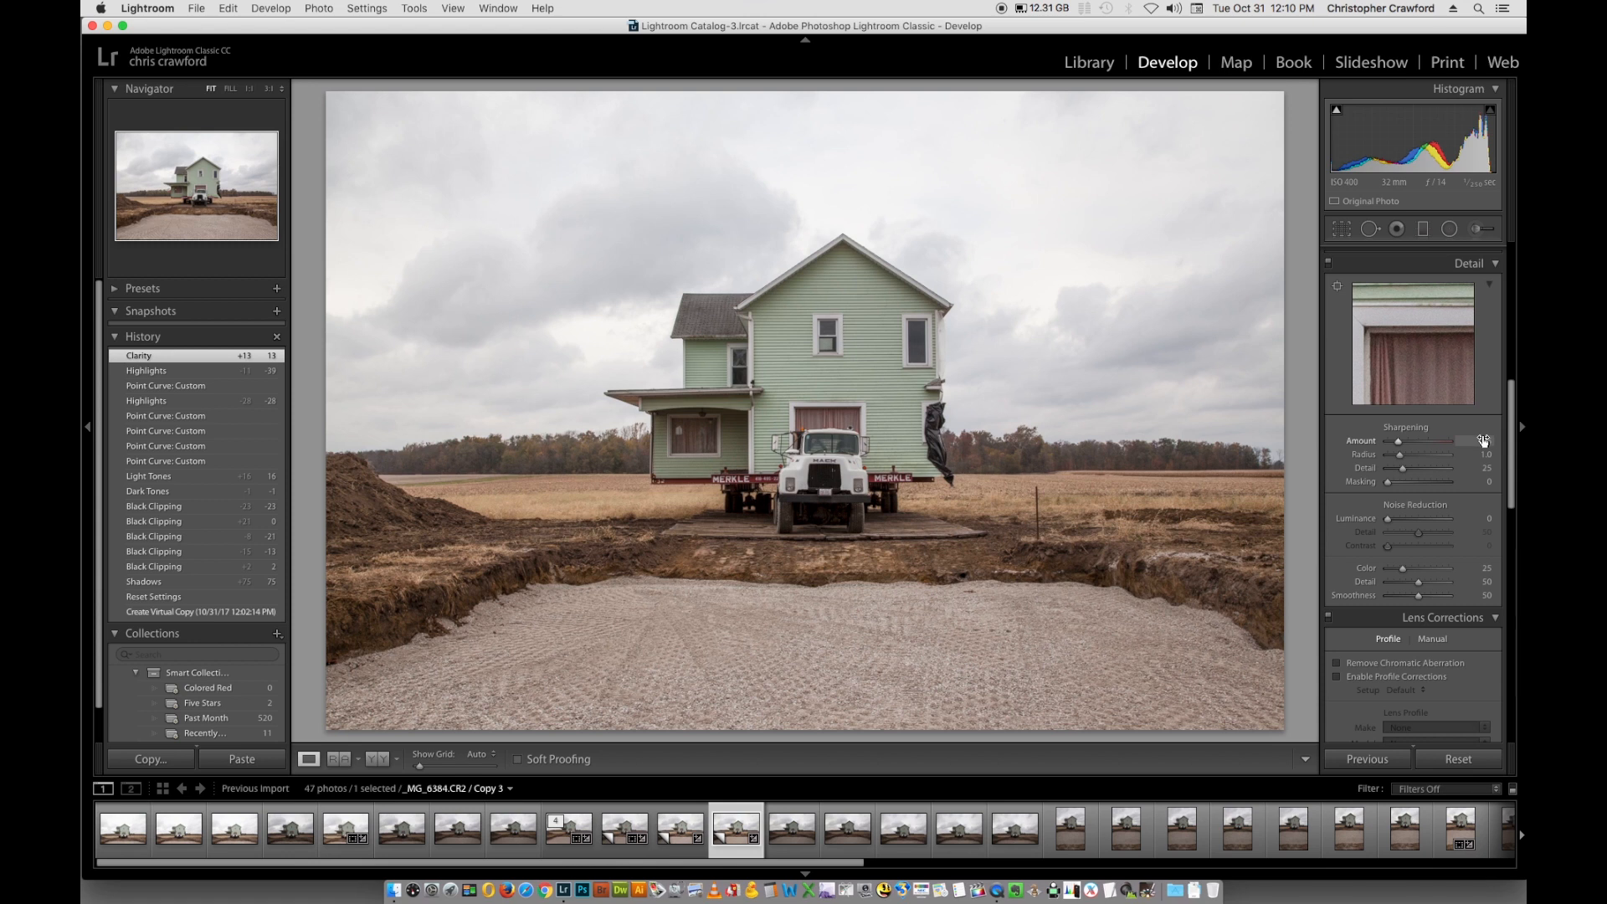
{"action": "left_click", "coordinate": [1484, 440]}
{"action": "type", "text": "50"}
{"action": "key", "text": "Tab"}
{"action": "type", "text": "0.7"}
{"action": "key", "text": "Tab"}
{"action": "type", "text": "35"}
{"action": "key", "text": "Tab"}
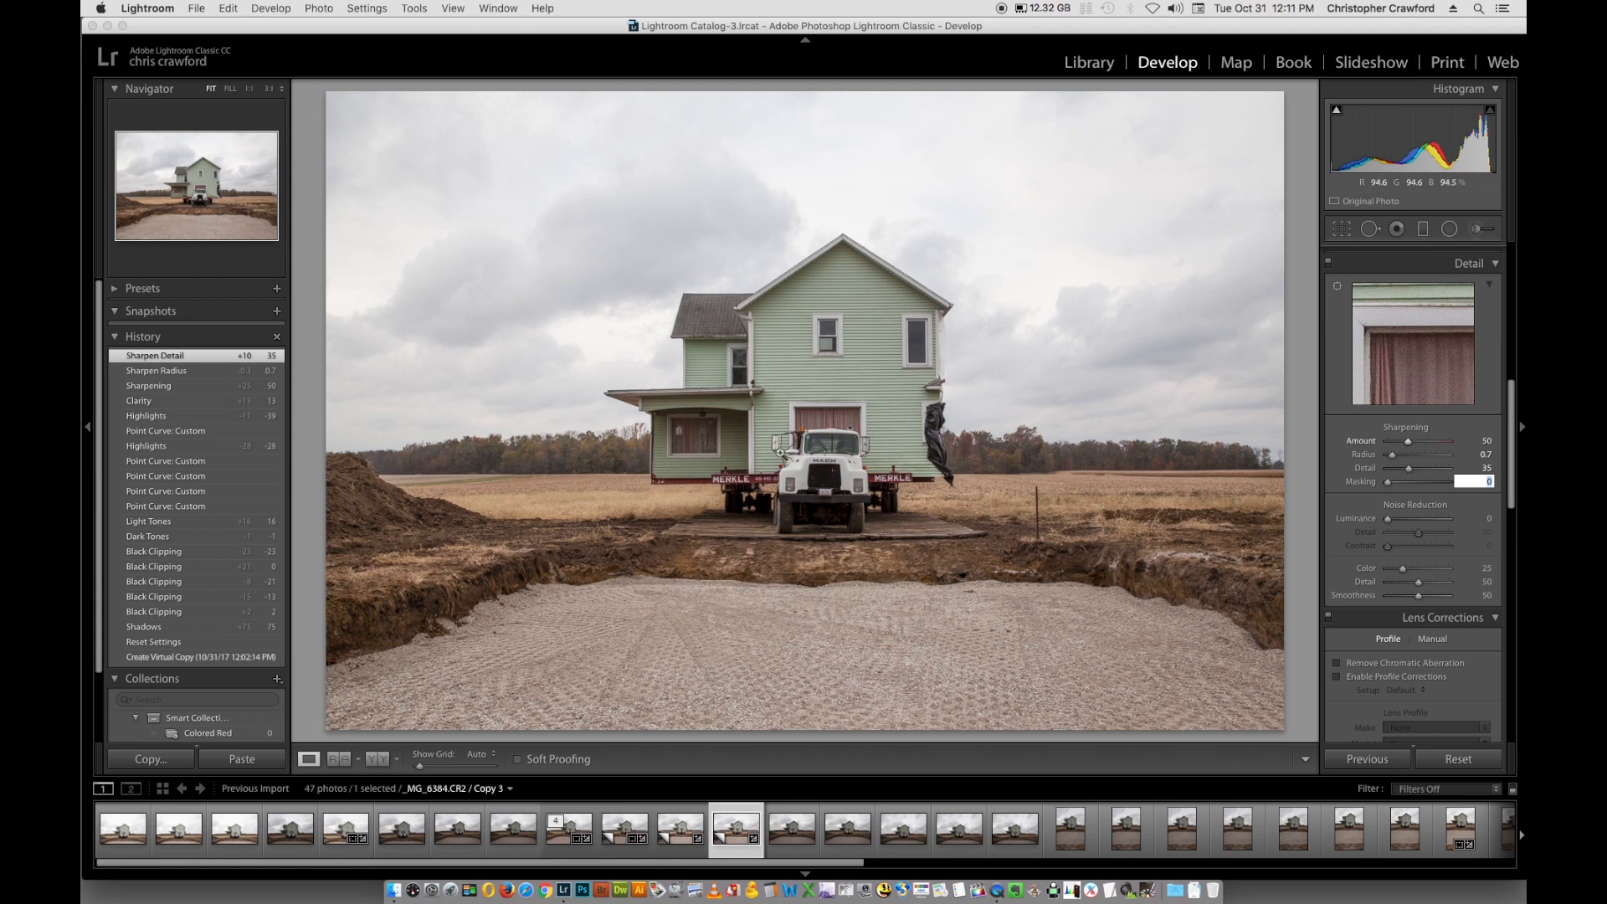
- Try Luminance noise reduction up to 60, inspect the truck and ground up close, and return it to 0
{"action": "left_click", "coordinate": [836, 486]}
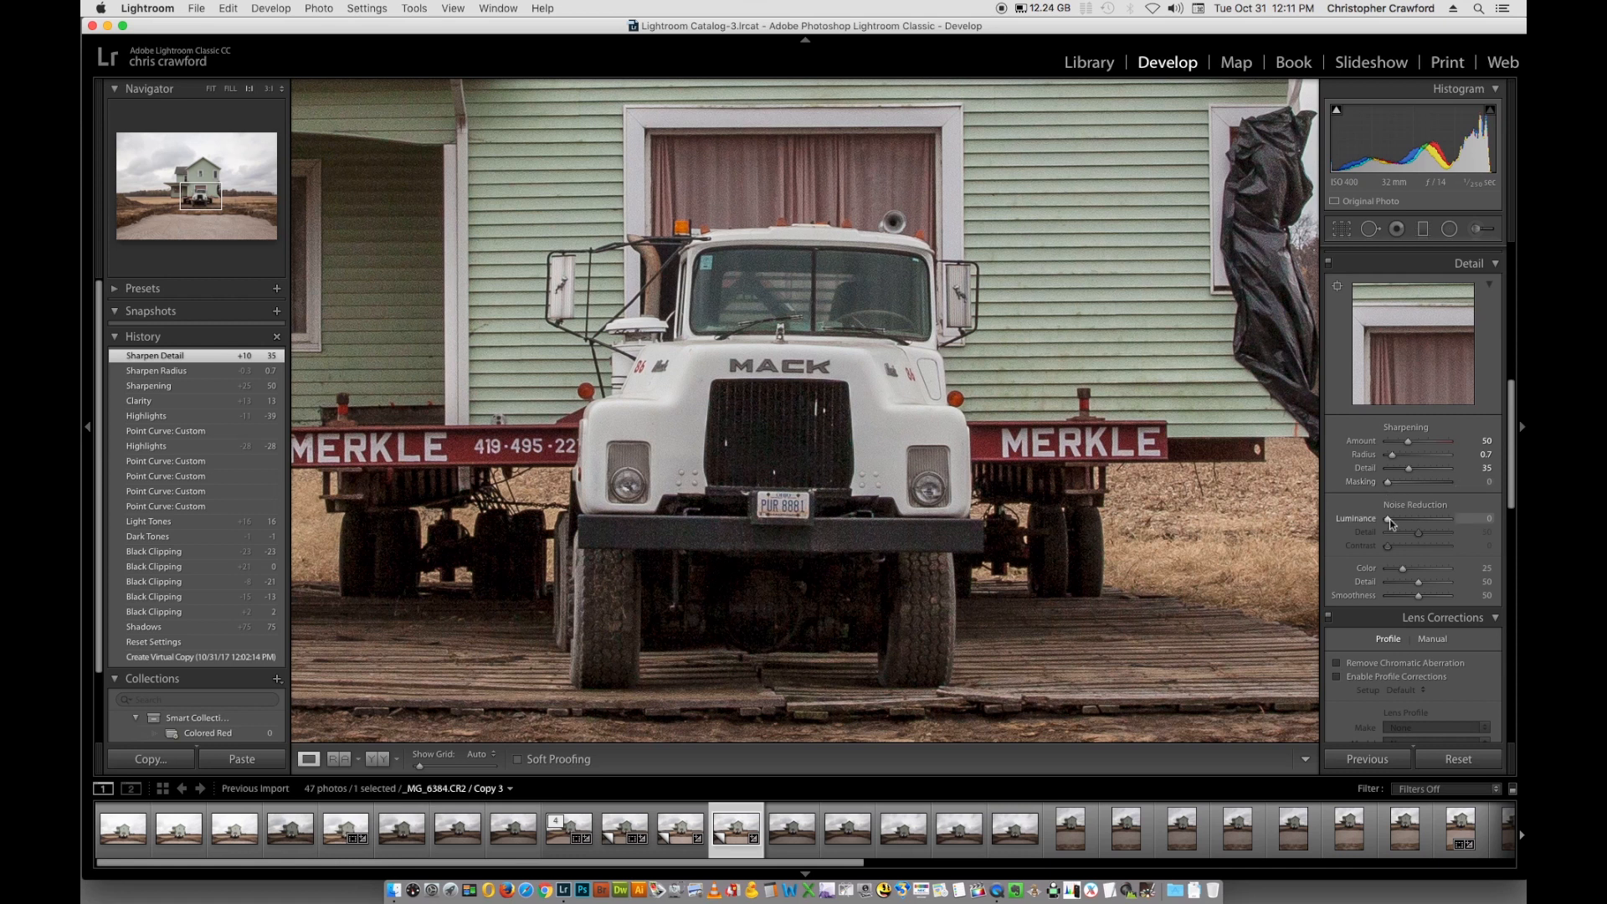
{"action": "left_click_drag", "start_coordinate": [1388, 520], "coordinate": [1405, 519]}
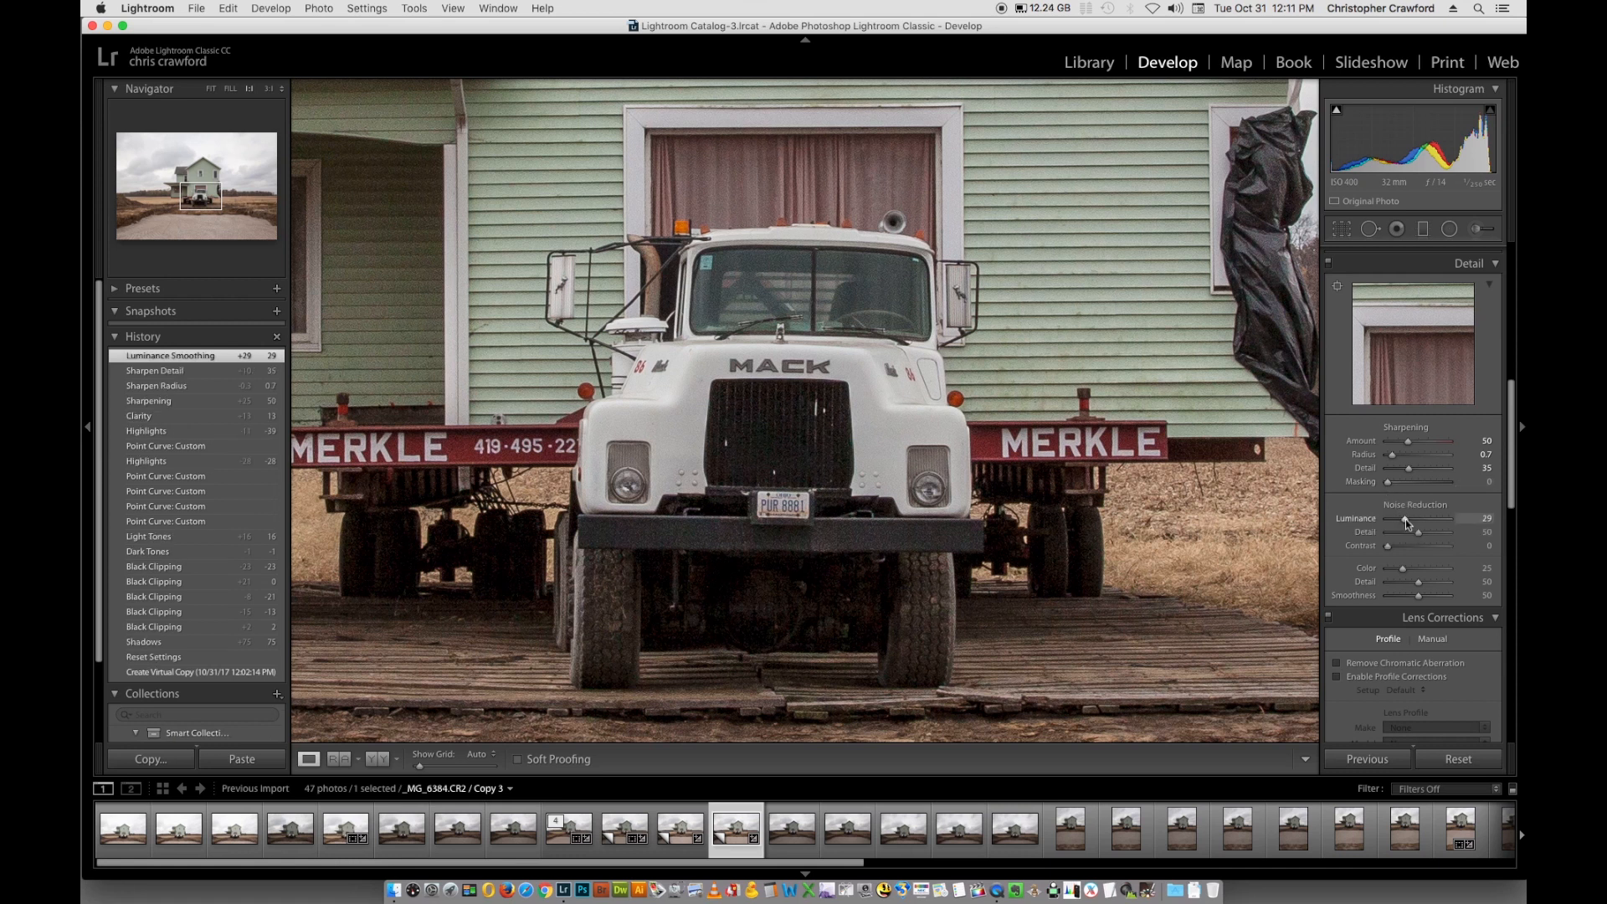
{"action": "left_click_drag", "start_coordinate": [1408, 521], "coordinate": [1425, 521]}
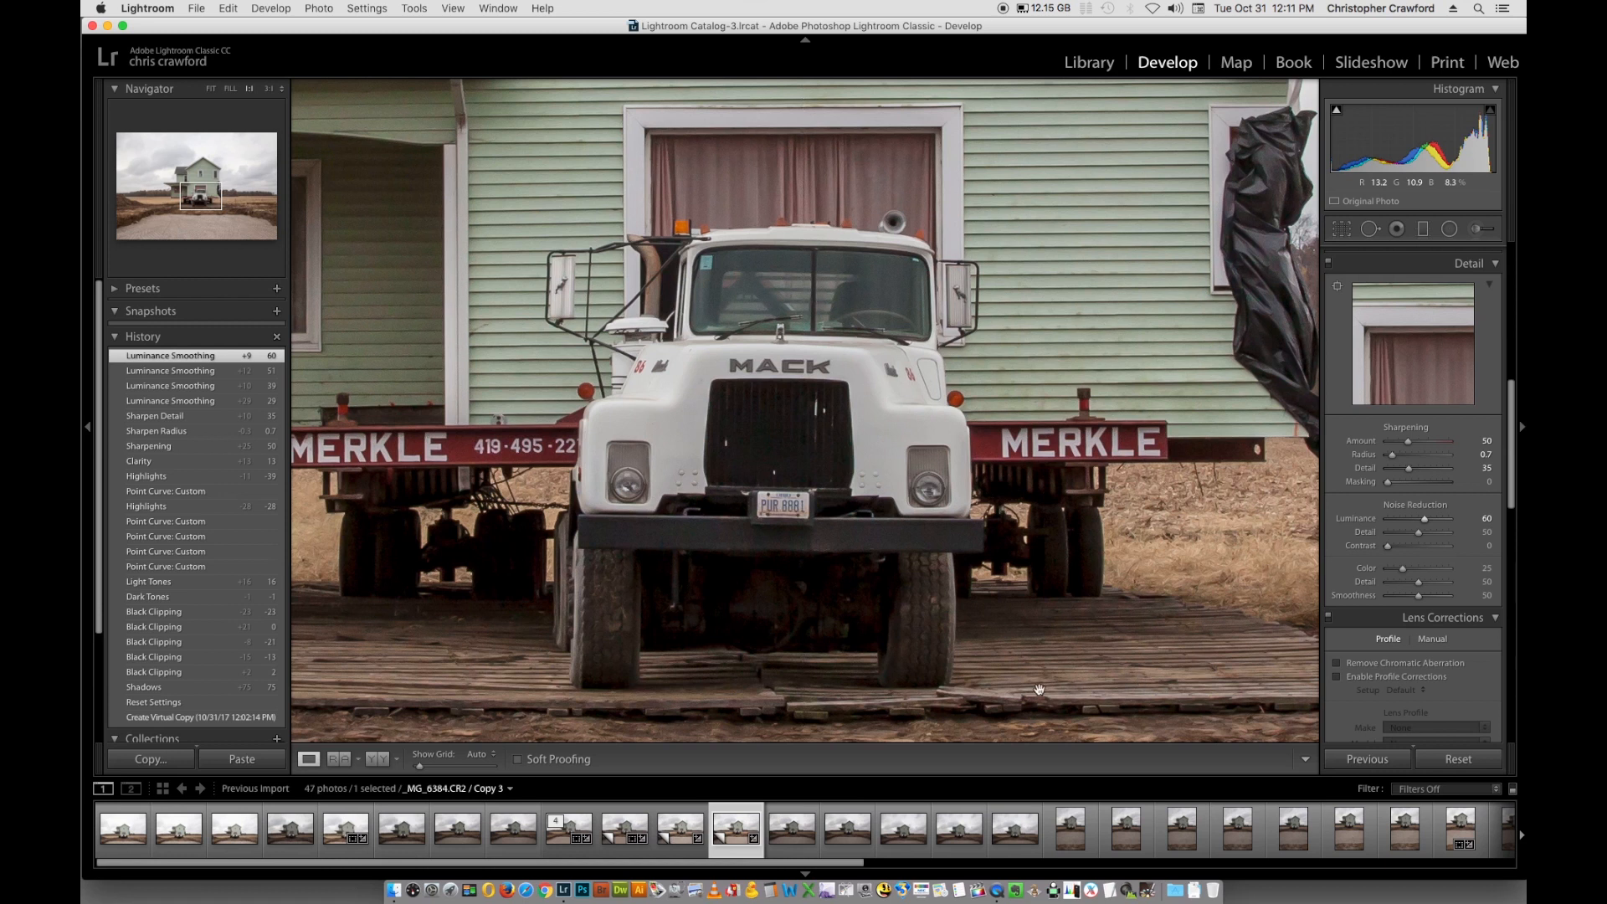
{"action": "left_click_drag", "start_coordinate": [963, 702], "coordinate": [991, 527]}
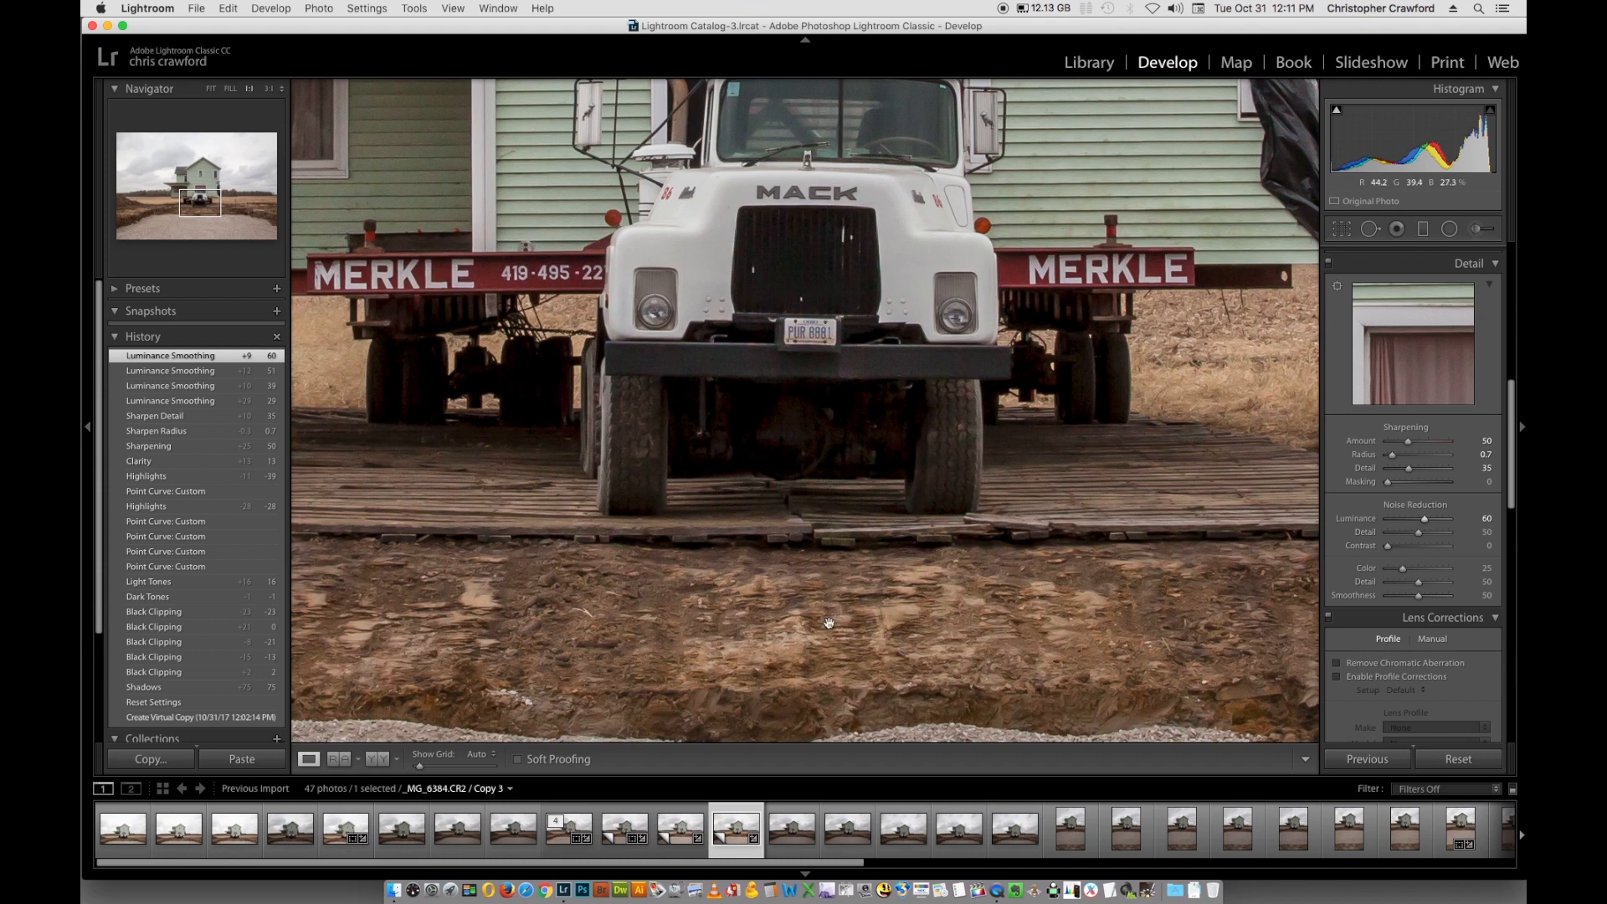
{"action": "left_click", "coordinate": [897, 315]}
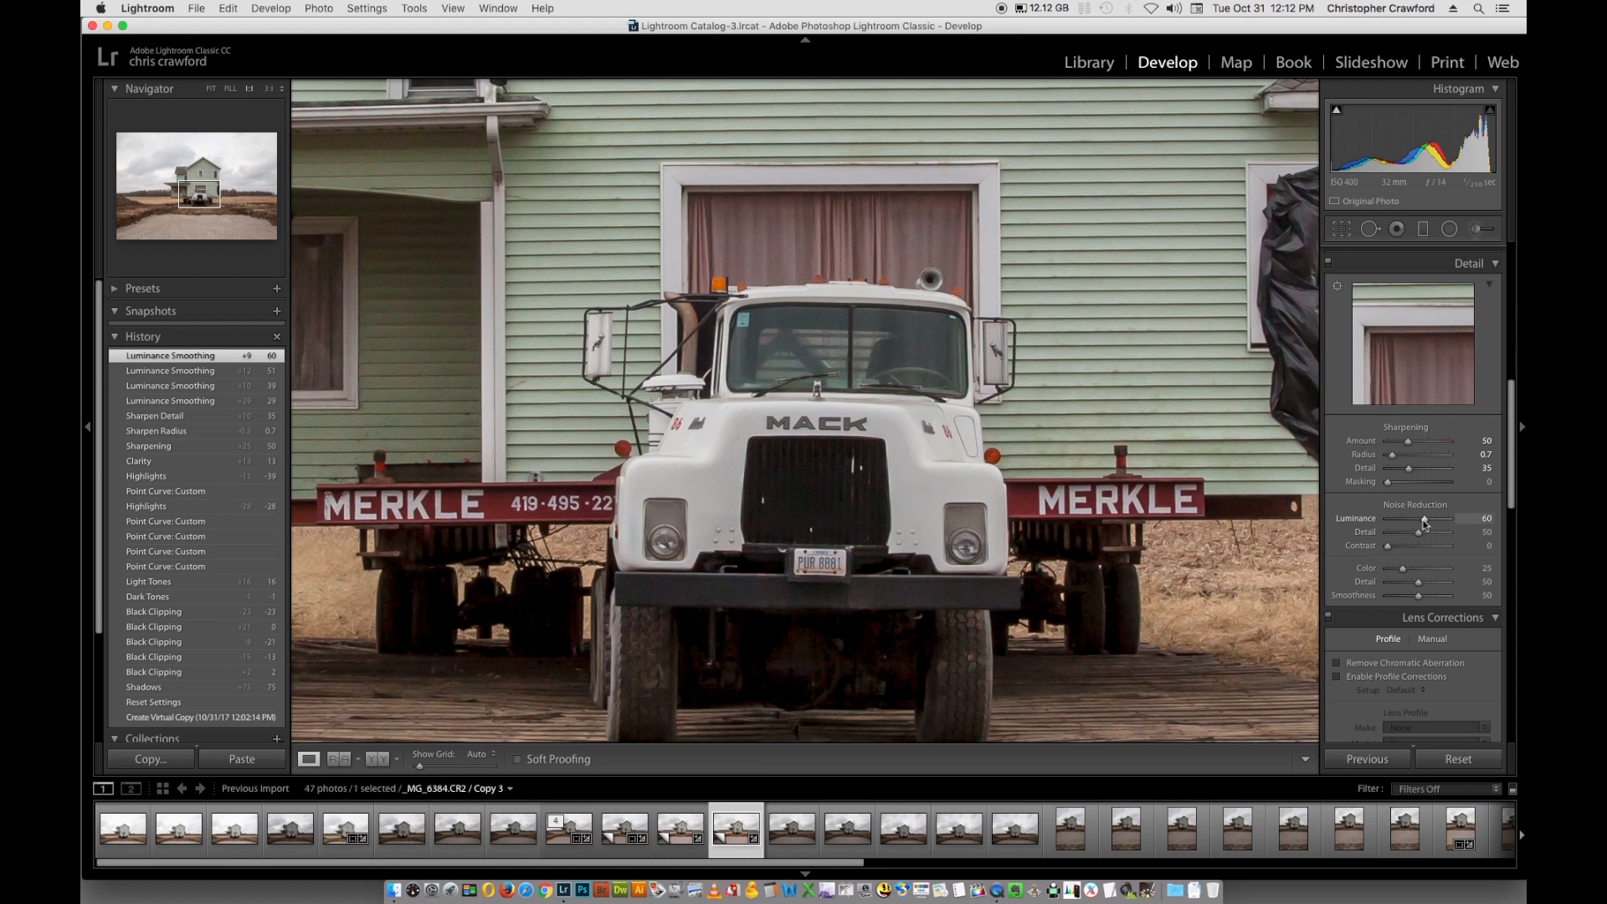
{"action": "left_click_drag", "start_coordinate": [1425, 520], "coordinate": [1357, 526]}
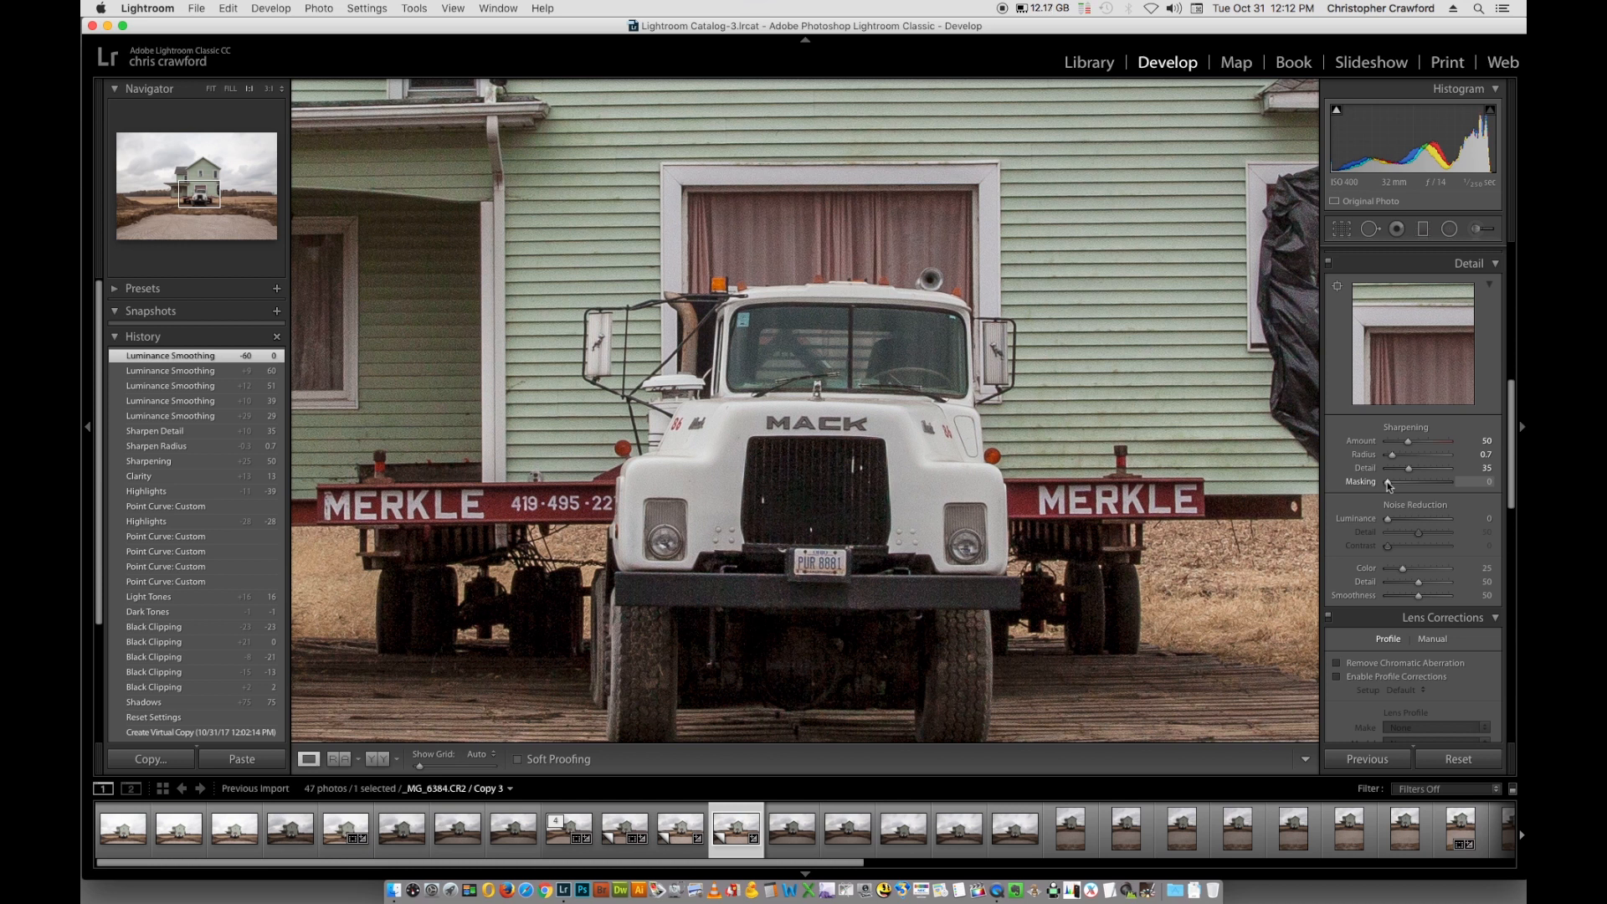
- Raise the sharpening Masking to 45 so that mainly edges are sharpened
{"action": "left_click_drag", "start_coordinate": [1388, 485], "coordinate": [1418, 488]}
{"action": "left_click_drag", "start_coordinate": [1416, 488], "coordinate": [1428, 489]}
{"action": "left_click_drag", "start_coordinate": [1425, 487], "coordinate": [1420, 487]}
{"action": "left_click_drag", "start_coordinate": [1419, 487], "coordinate": [1419, 487]}
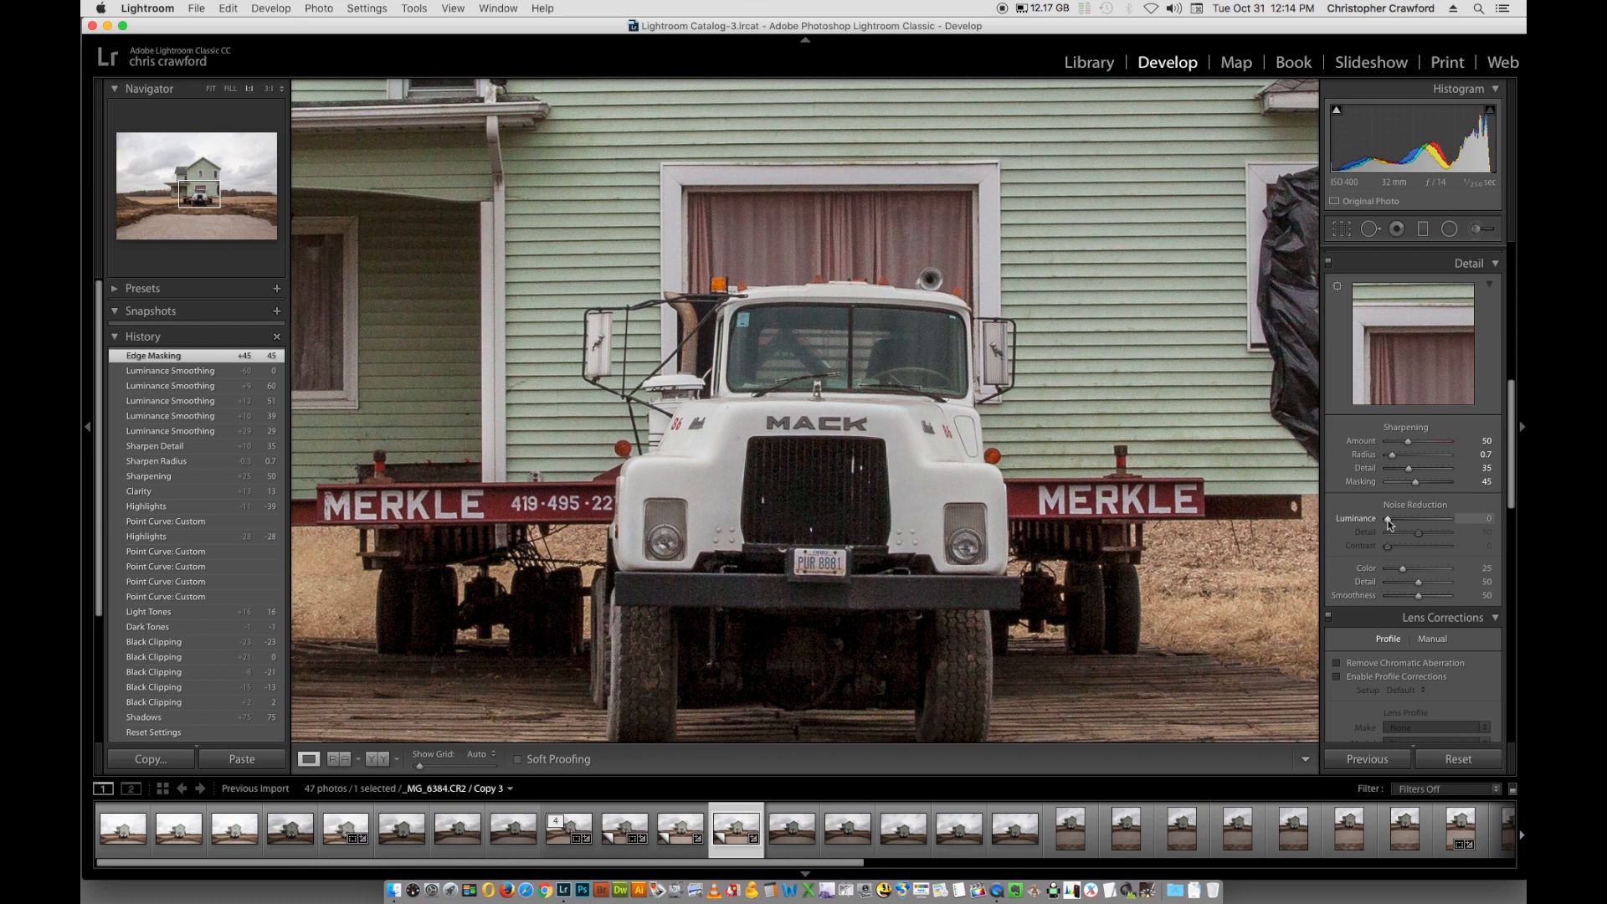
- Set Luminance noise reduction to 15 and check the truck and foreground up close before returning to the full photo
{"action": "left_click_drag", "start_coordinate": [1389, 520], "coordinate": [1397, 521]}
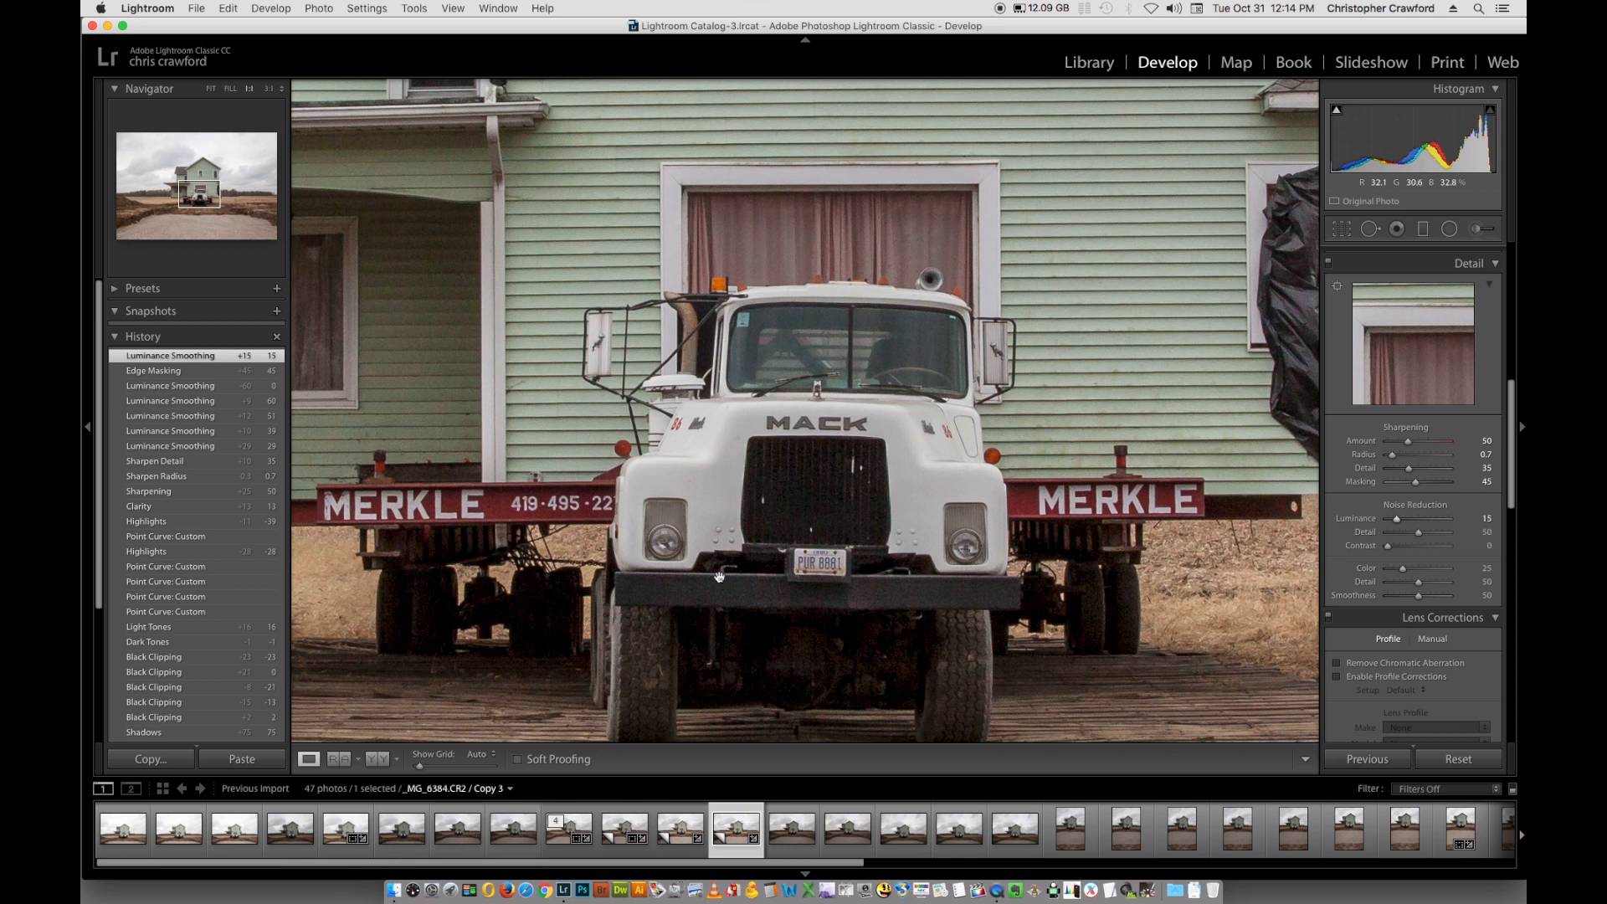
{"action": "left_click_drag", "start_coordinate": [713, 625], "coordinate": [728, 413]}
{"action": "left_click_drag", "start_coordinate": [714, 574], "coordinate": [735, 455]}
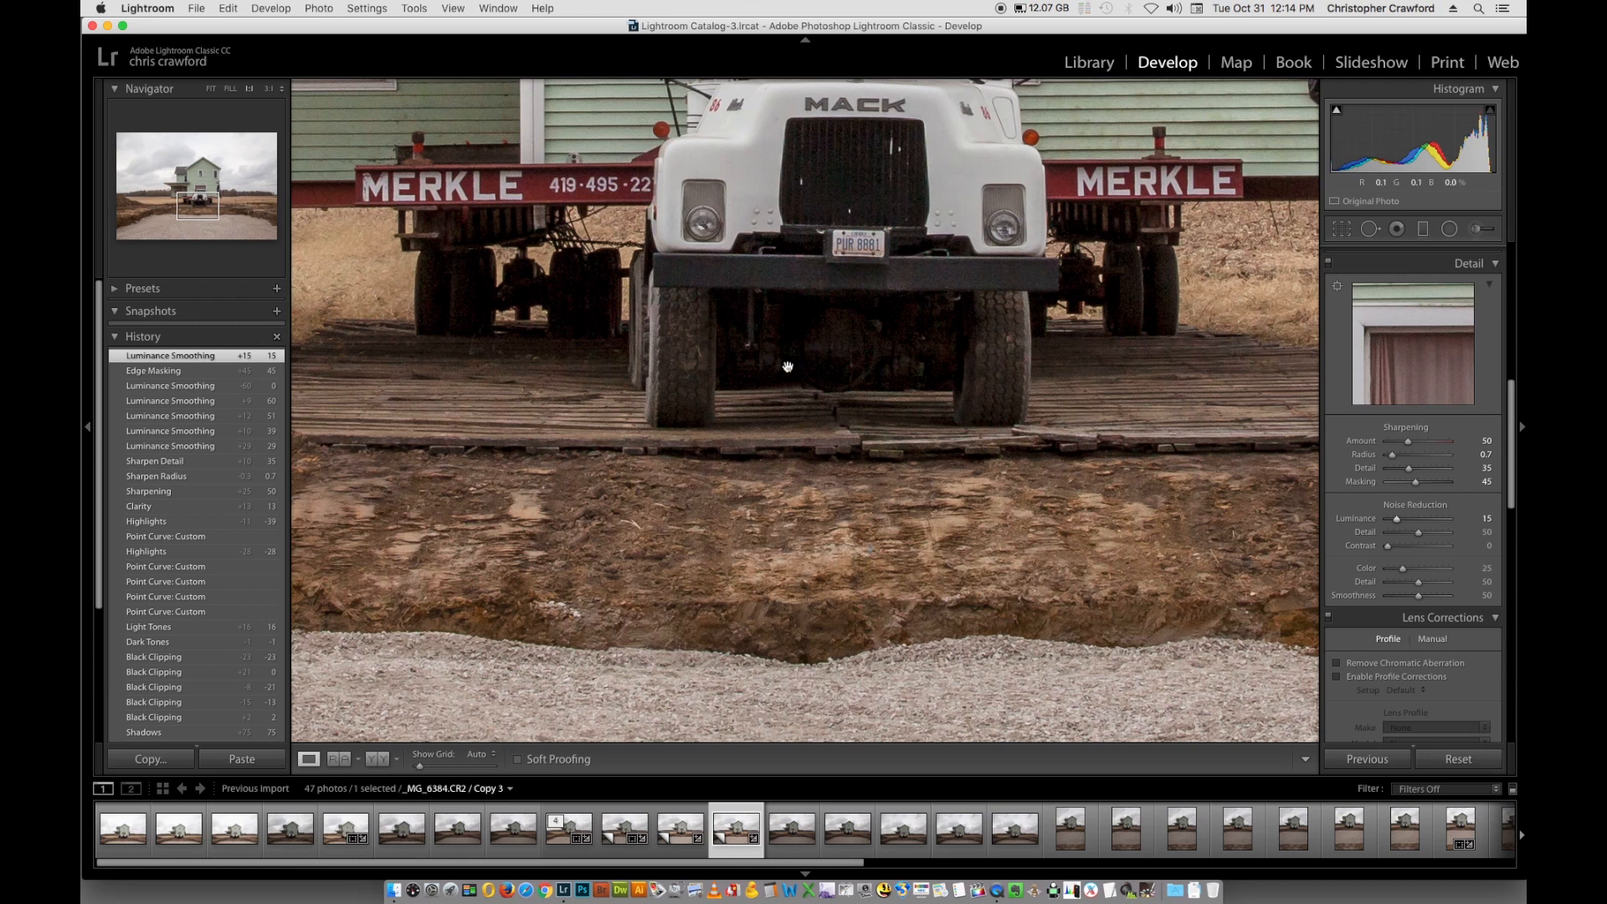
{"action": "left_click_drag", "start_coordinate": [796, 319], "coordinate": [782, 485]}
{"action": "left_click_drag", "start_coordinate": [798, 325], "coordinate": [787, 433]}
{"action": "left_click", "coordinate": [801, 410]}
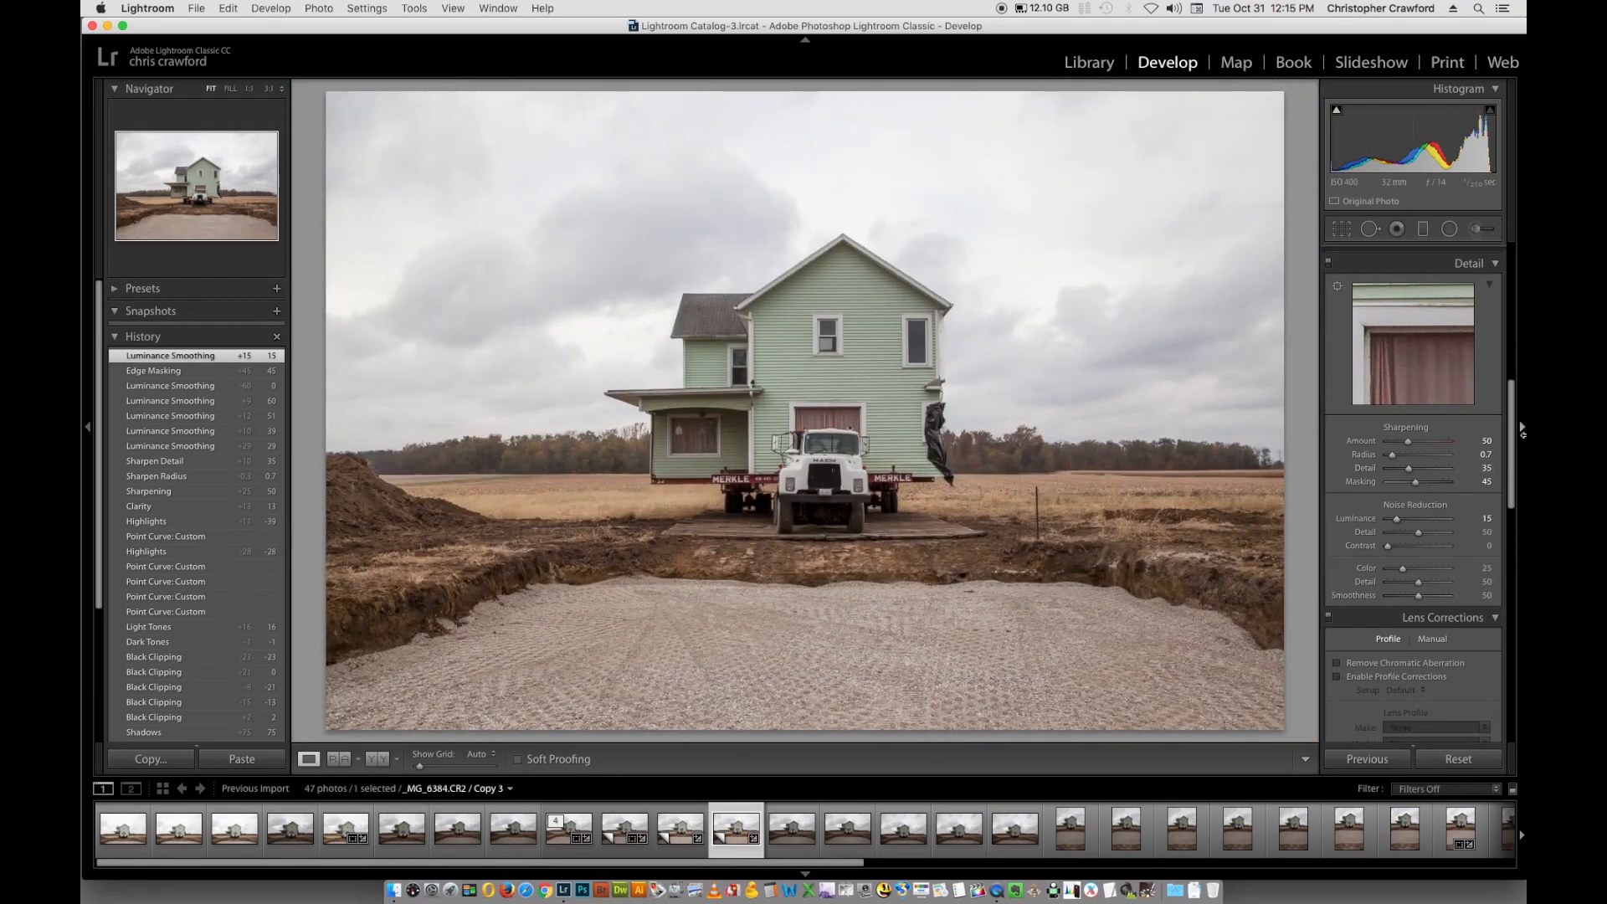
- Enable Remove Chromatic Aberration in the lens corrections and look over the manual distortion, defringe and vignetting options
{"action": "left_click_drag", "start_coordinate": [1512, 428], "coordinate": [1509, 502]}
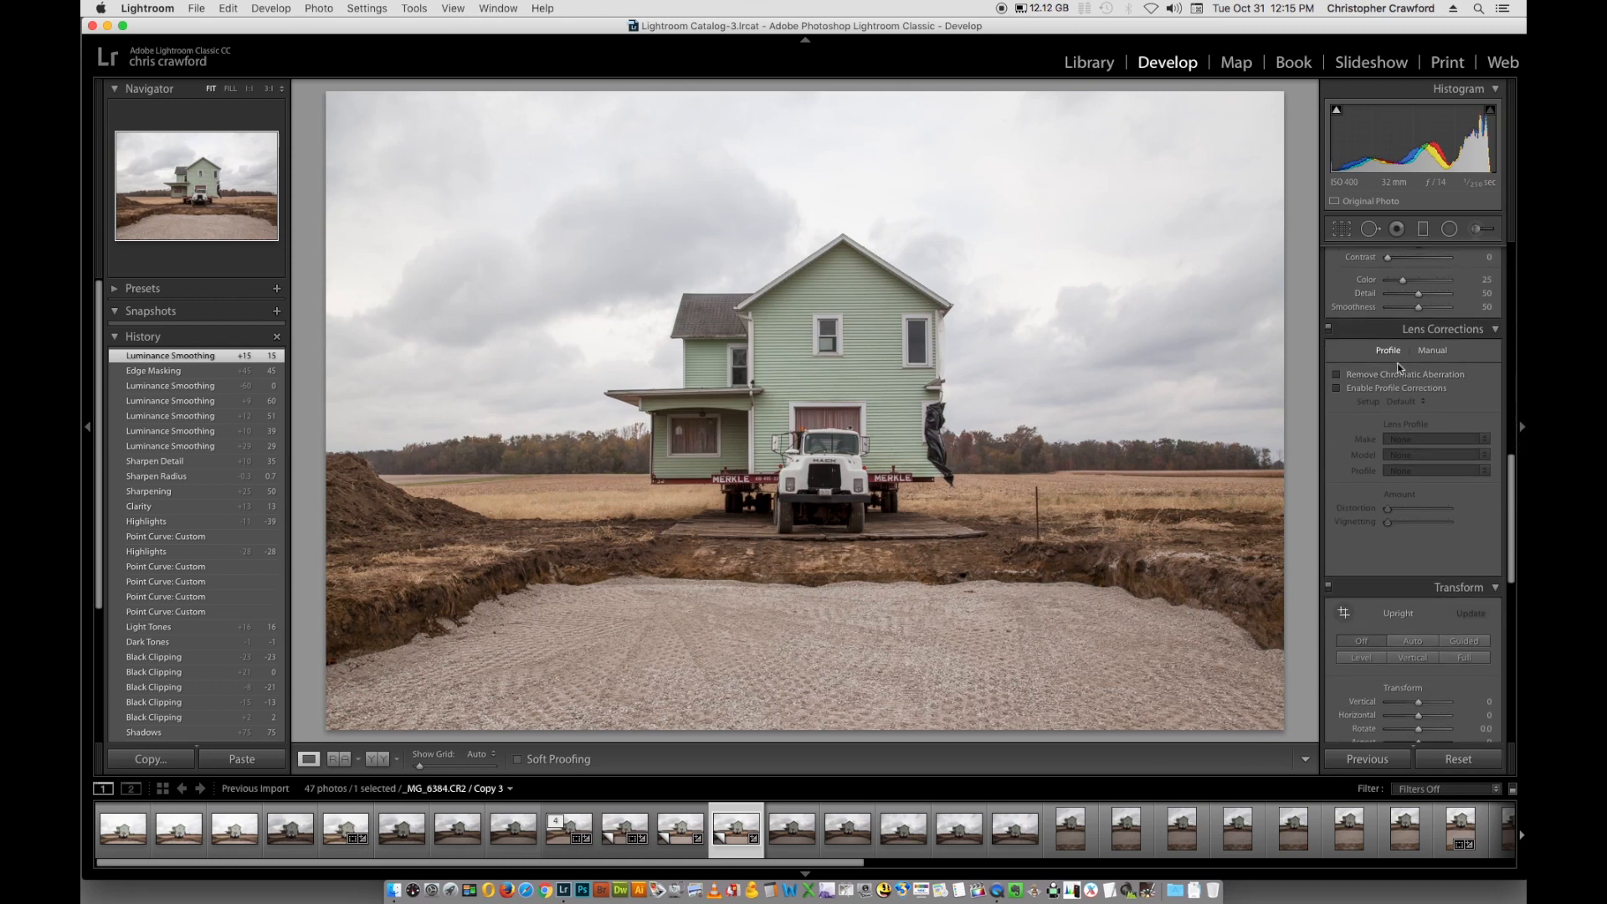
{"action": "left_click", "coordinate": [1337, 377]}
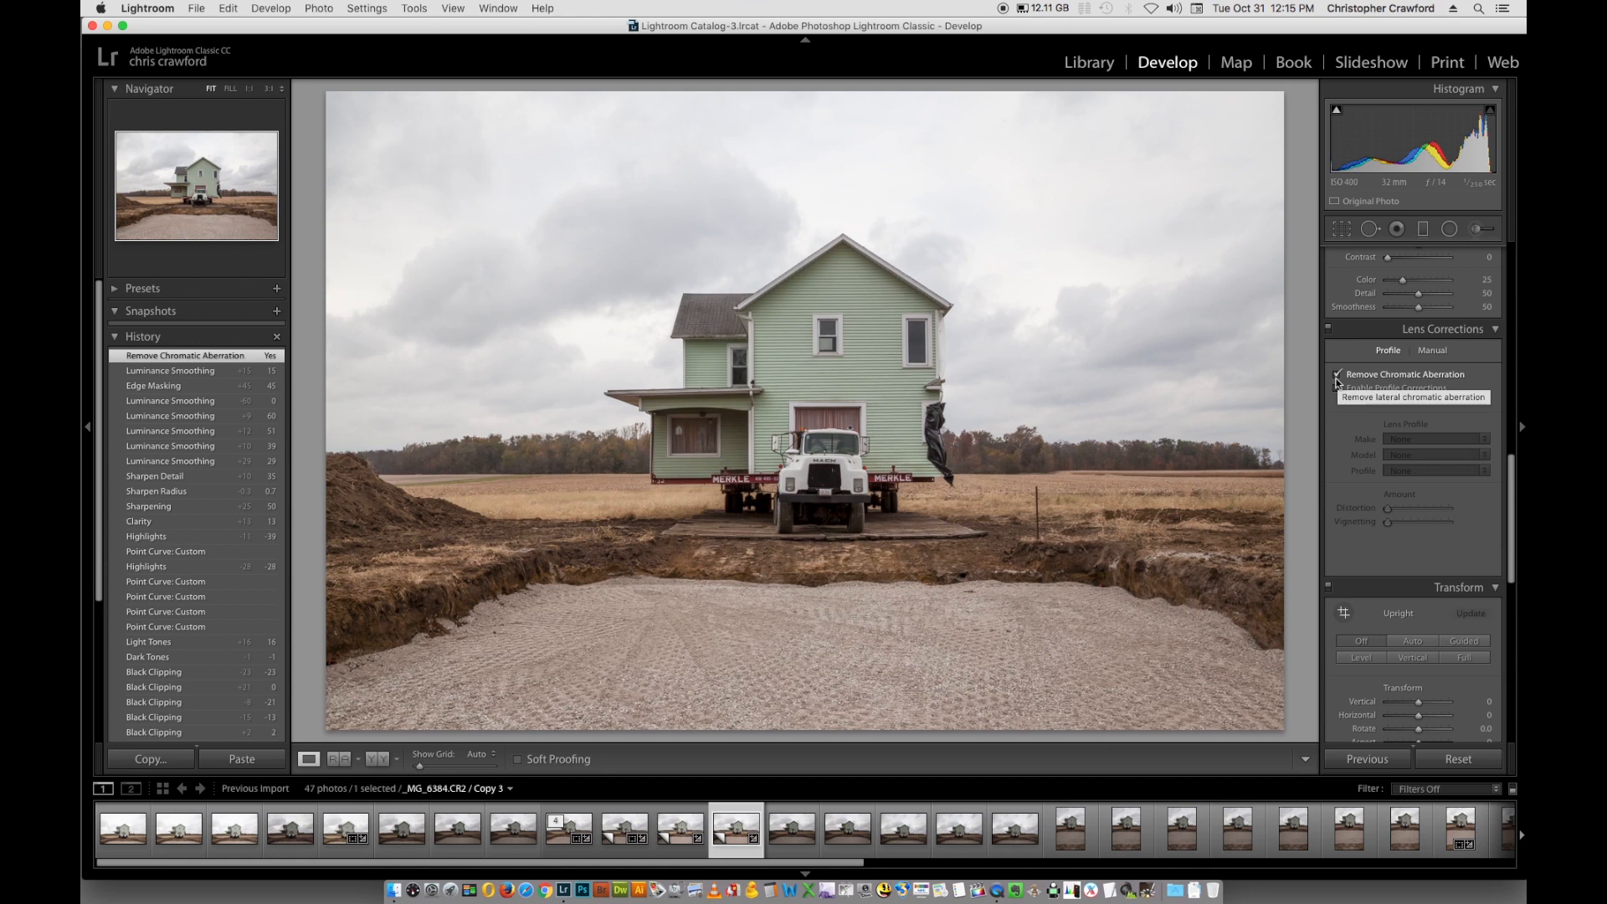
{"action": "left_click", "coordinate": [1438, 350]}
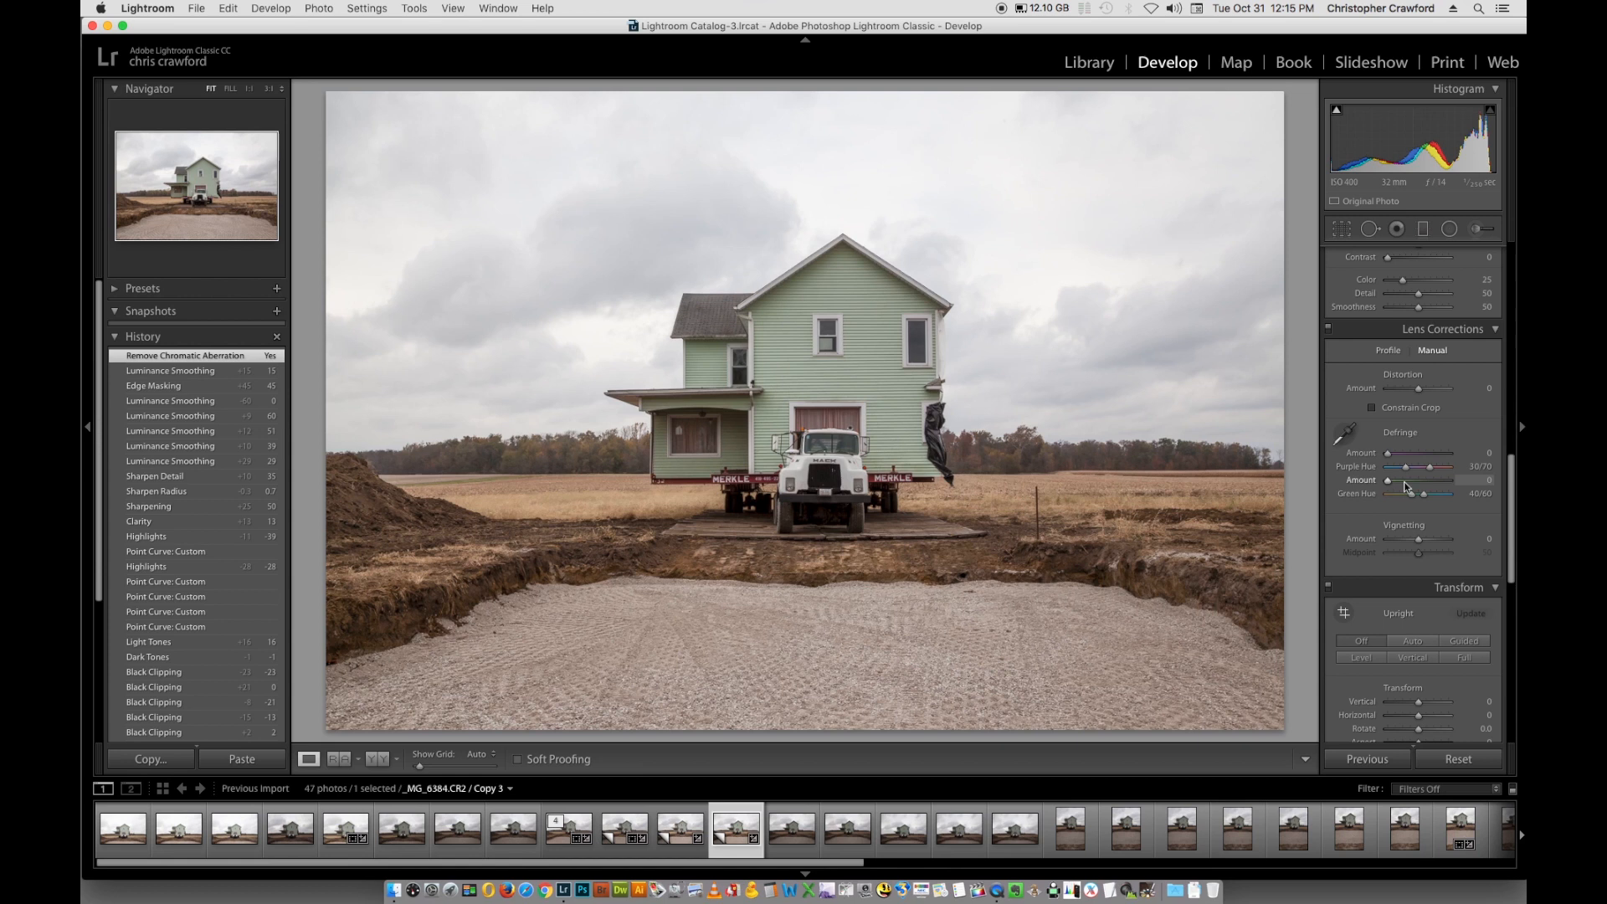
{"action": "left_click", "coordinate": [1393, 355]}
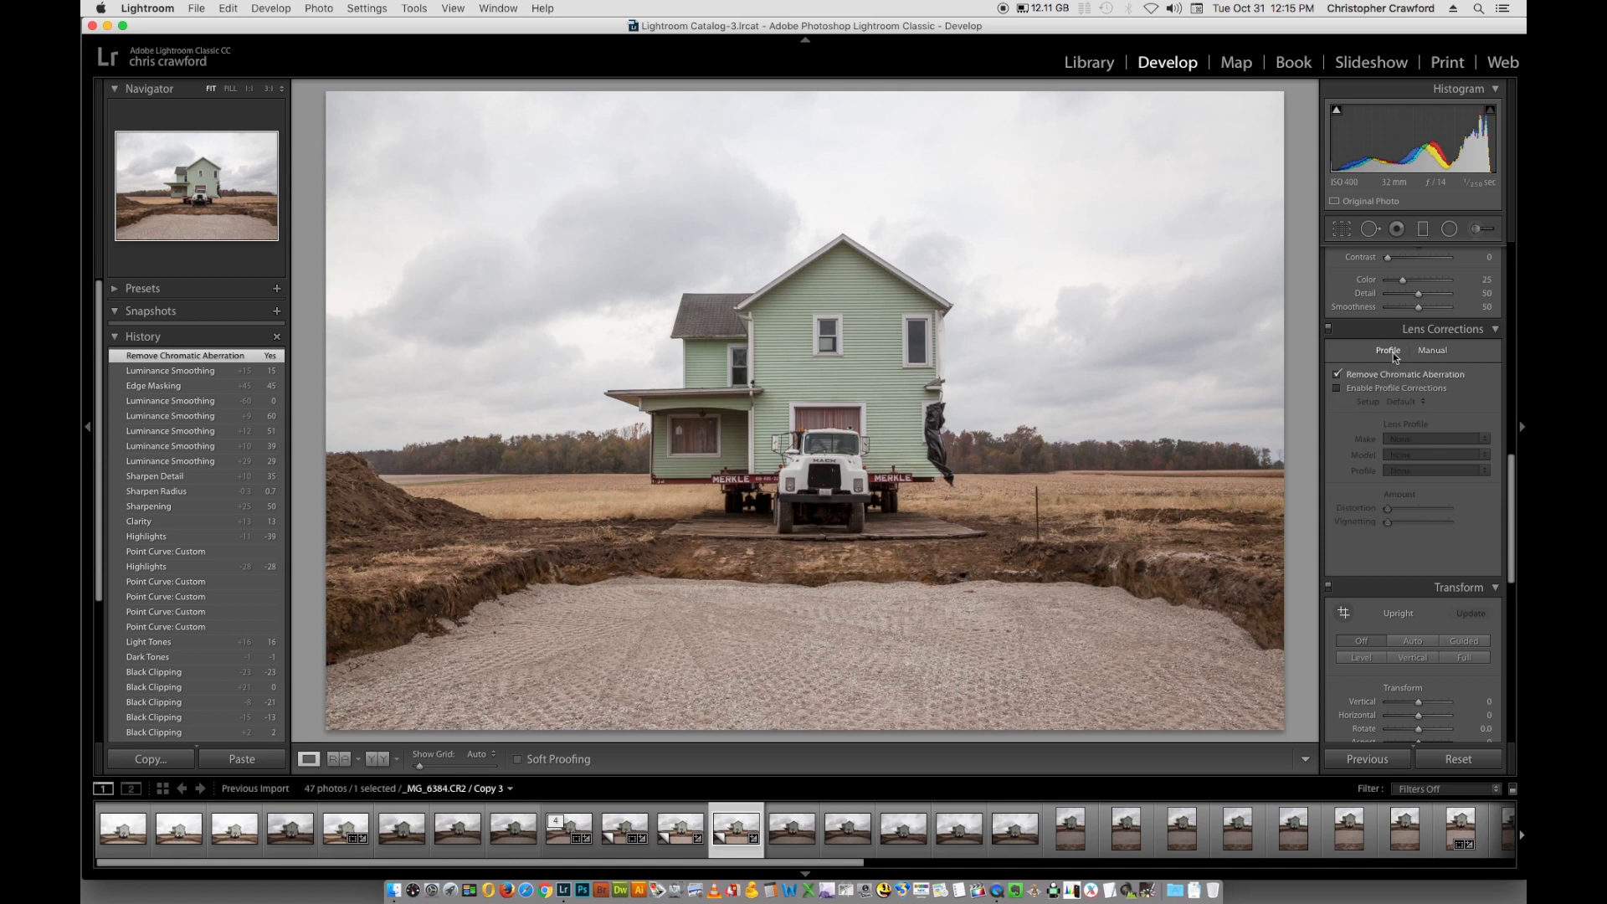
- Enable the lens profile corrections and review the available lens makes, keeping Canon
{"action": "left_click", "coordinate": [1337, 390]}
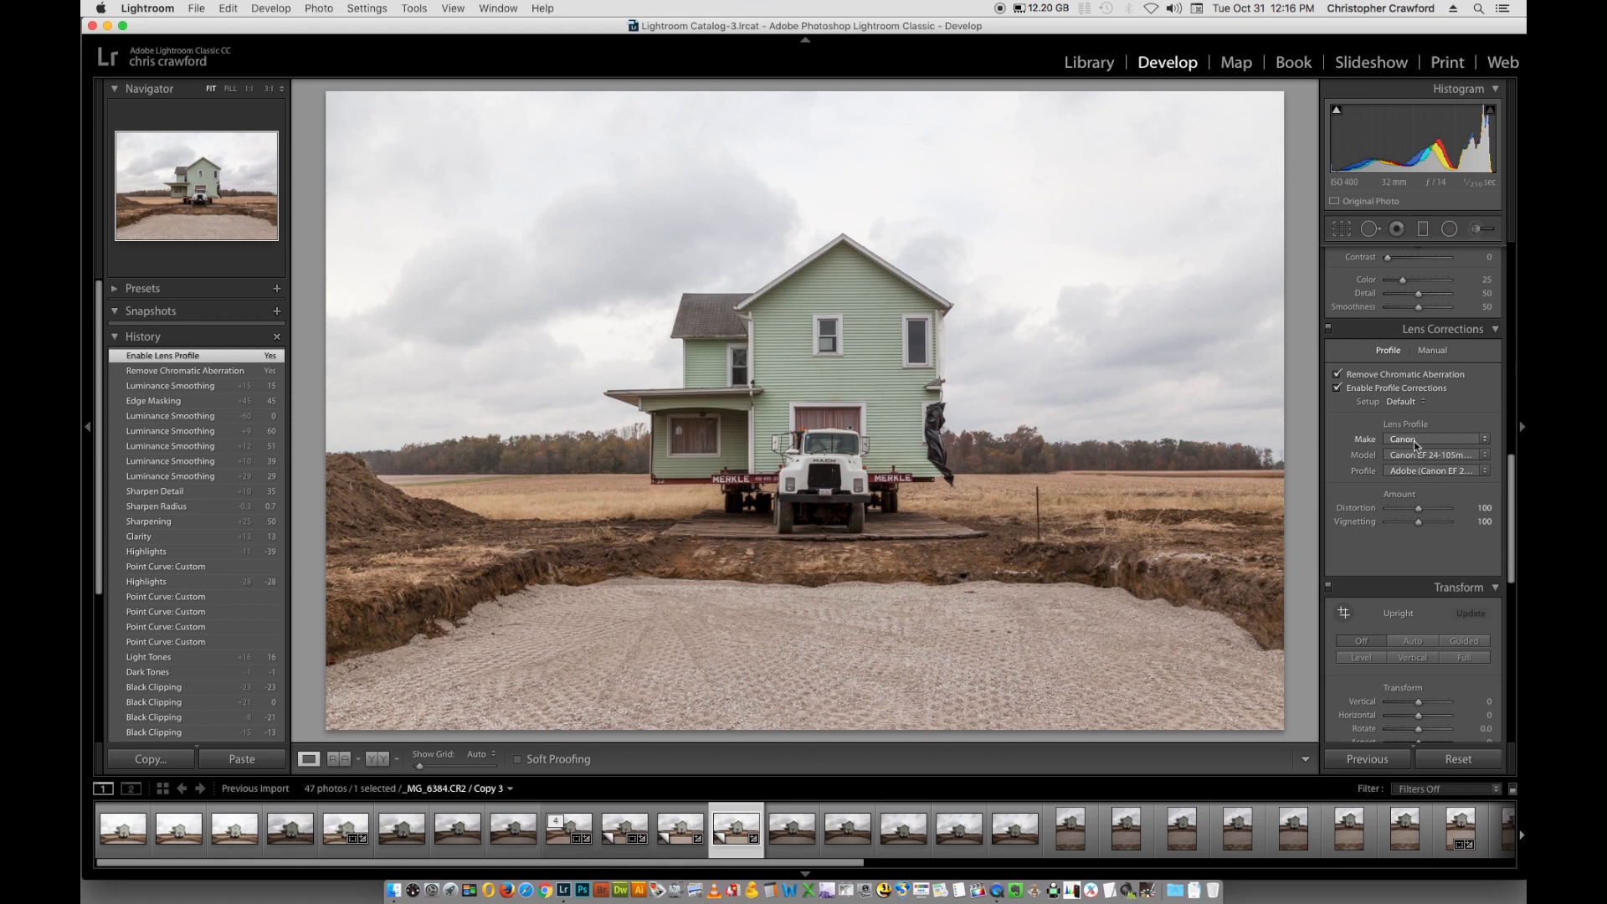
{"action": "left_click", "coordinate": [1415, 440]}
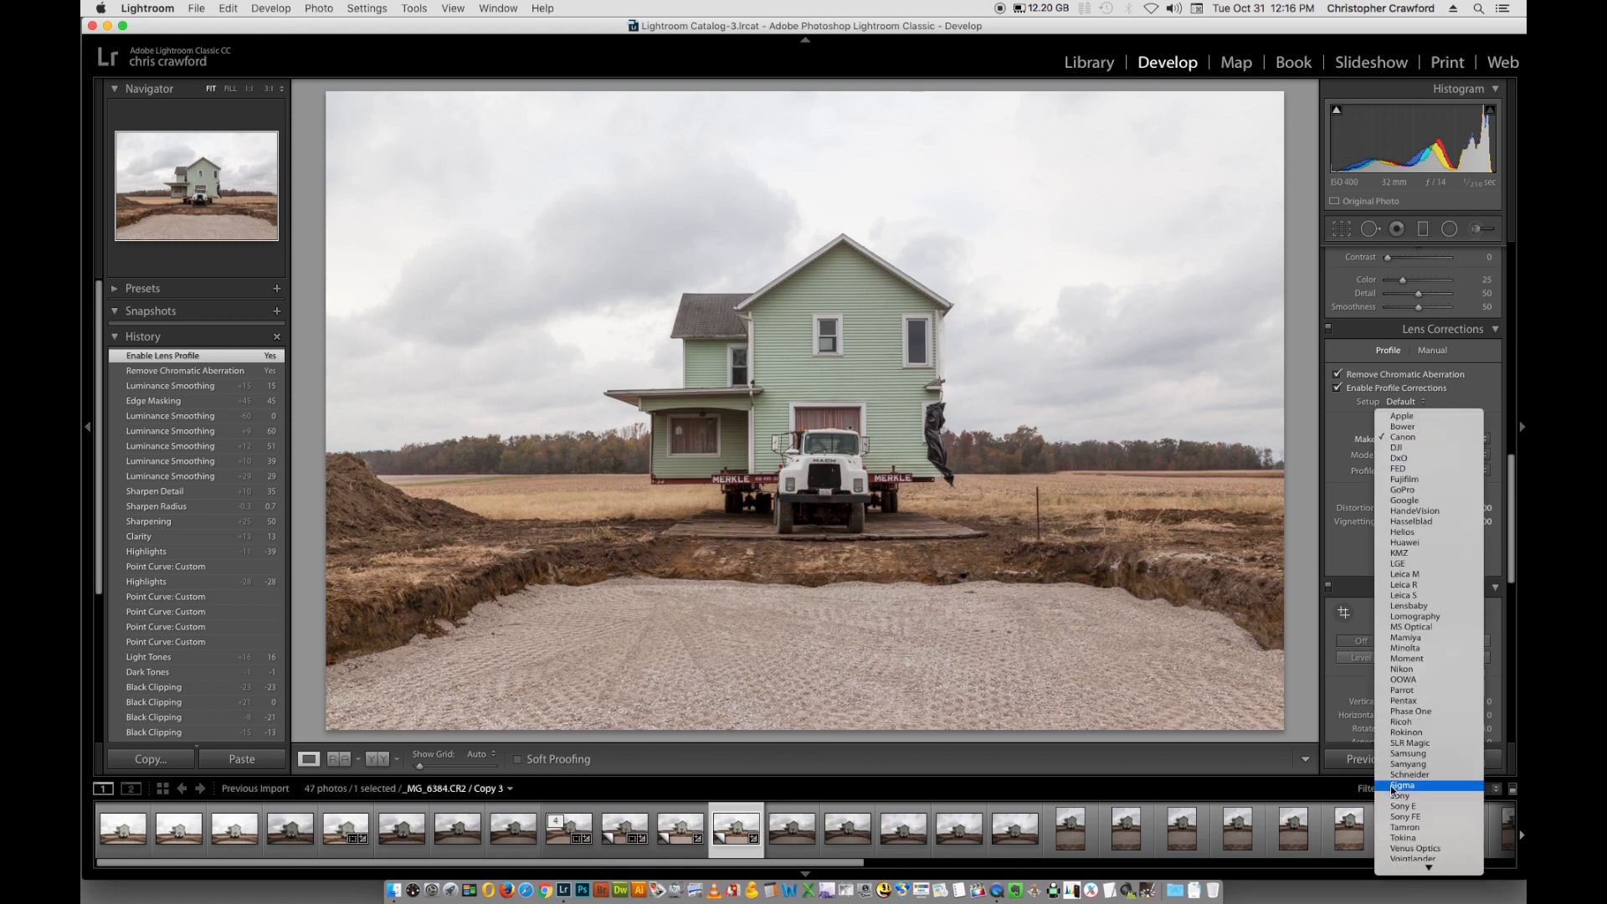
{"action": "left_click", "coordinate": [1356, 479]}
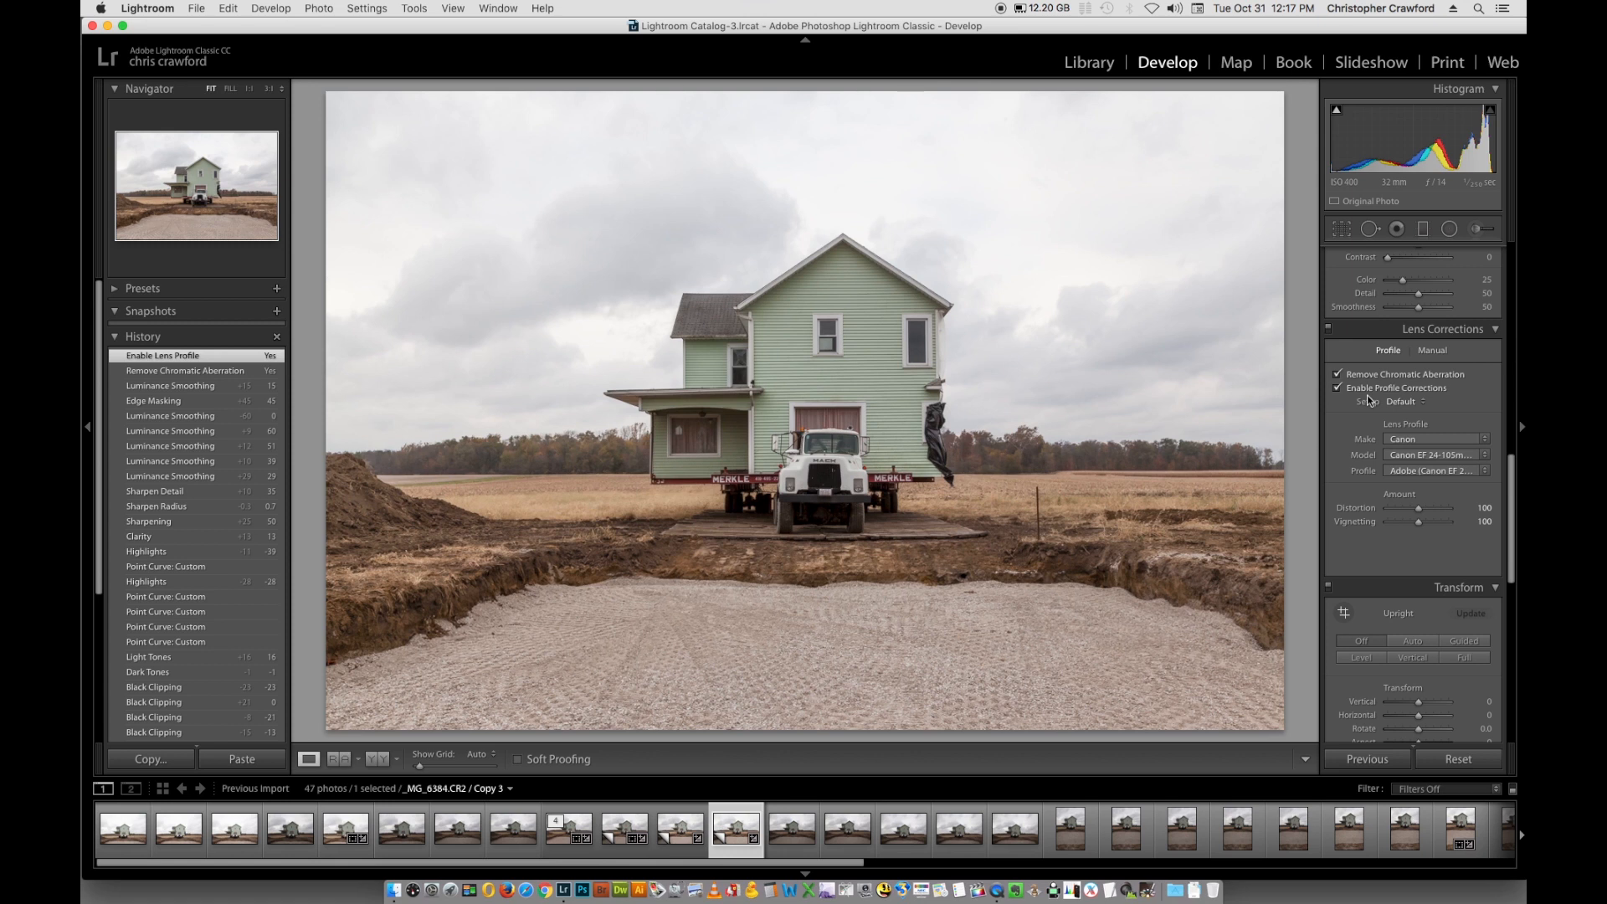
- Try the lens profile's Vignetting amount at 30 and return it to 100
{"action": "left_click", "coordinate": [1419, 509]}
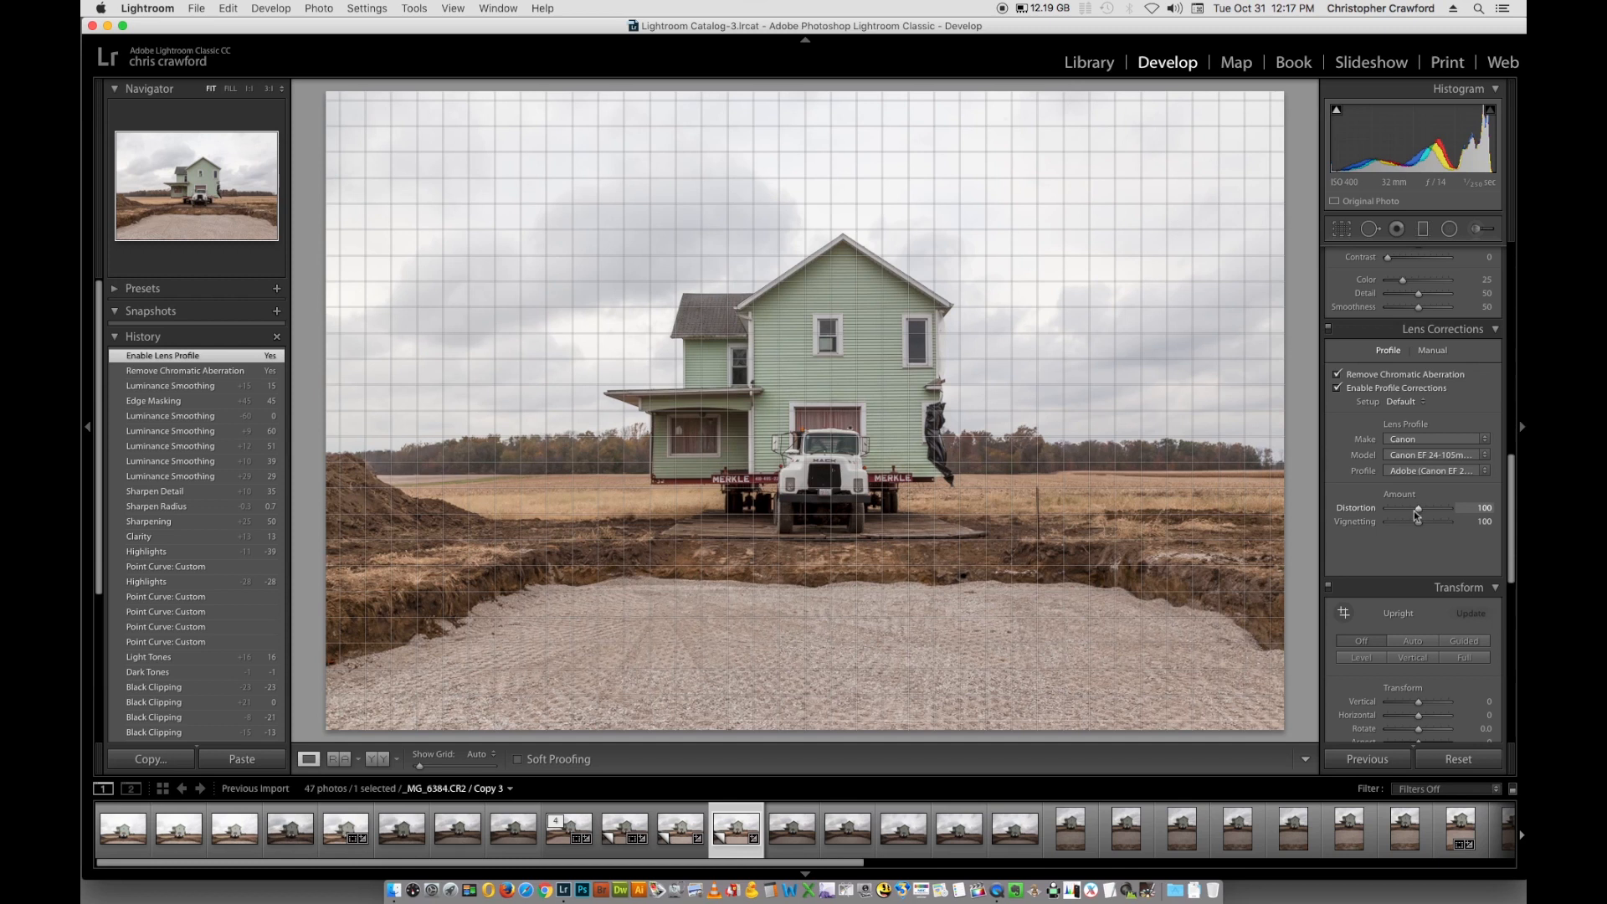
{"action": "left_click_drag", "start_coordinate": [1419, 520], "coordinate": [1397, 524]}
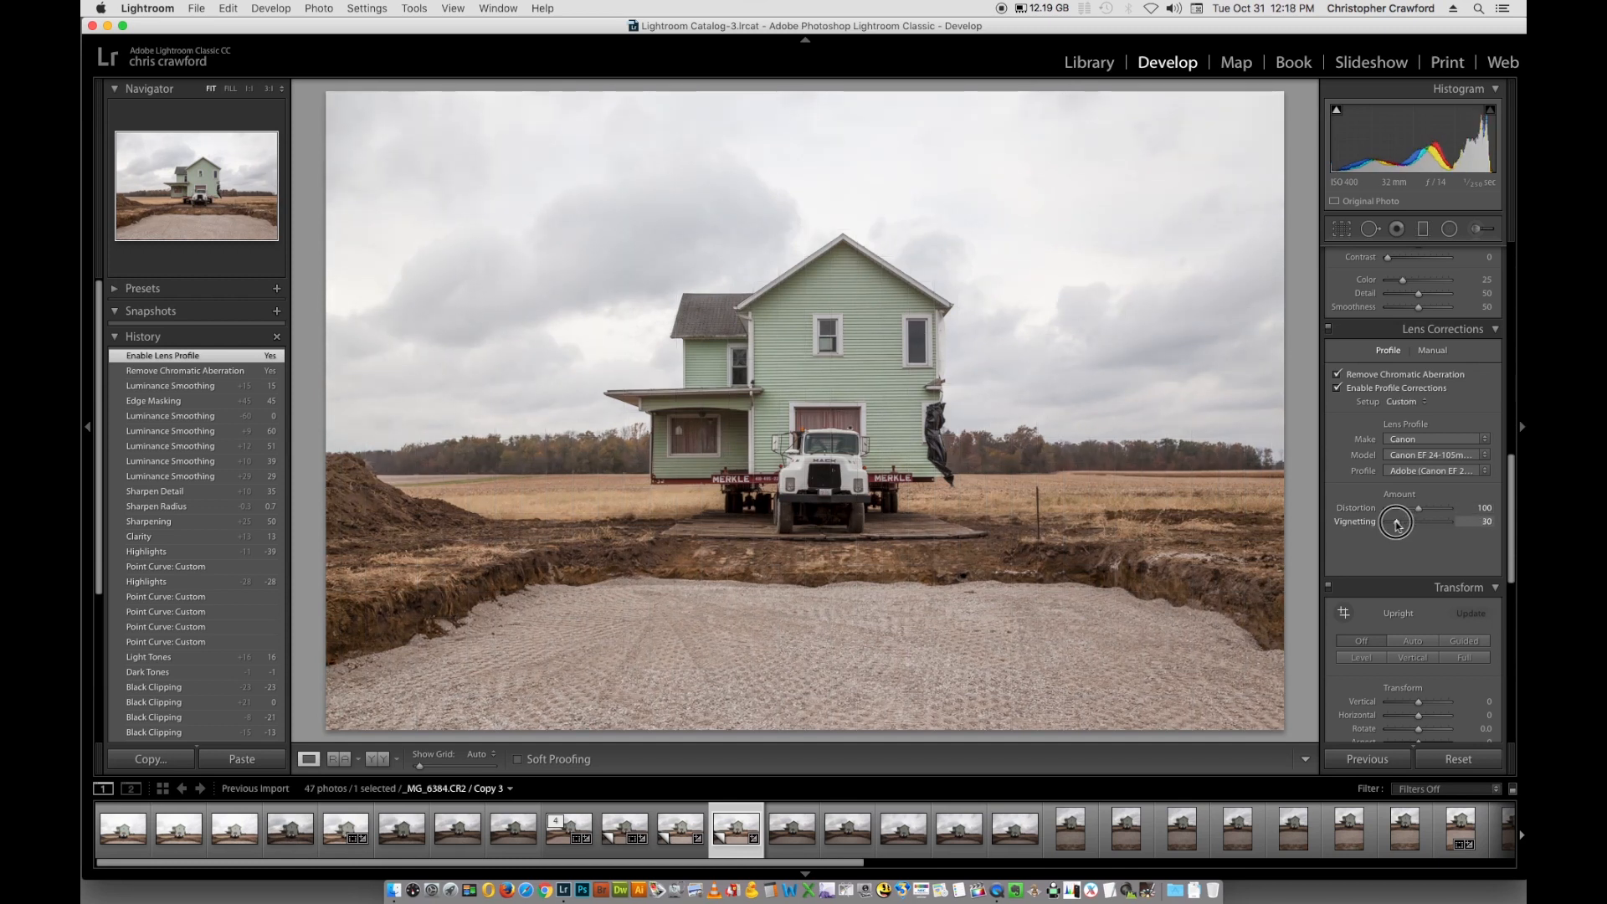
{"action": "left_click_drag", "start_coordinate": [1396, 525], "coordinate": [1396, 524]}
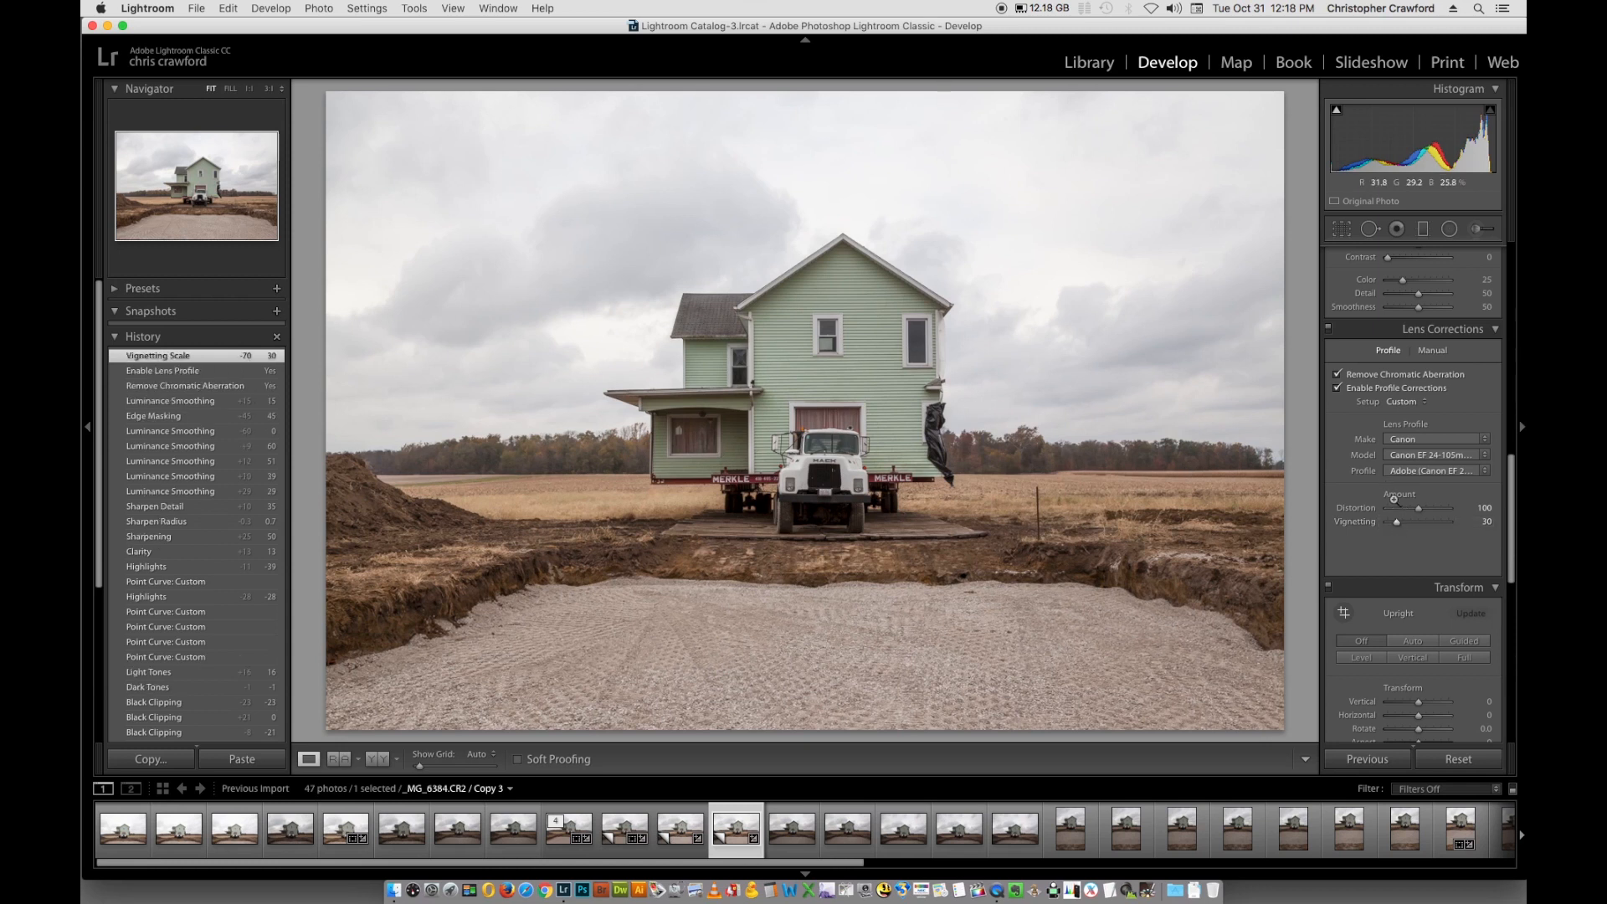
{"action": "left_click_drag", "start_coordinate": [1397, 524], "coordinate": [1418, 528]}
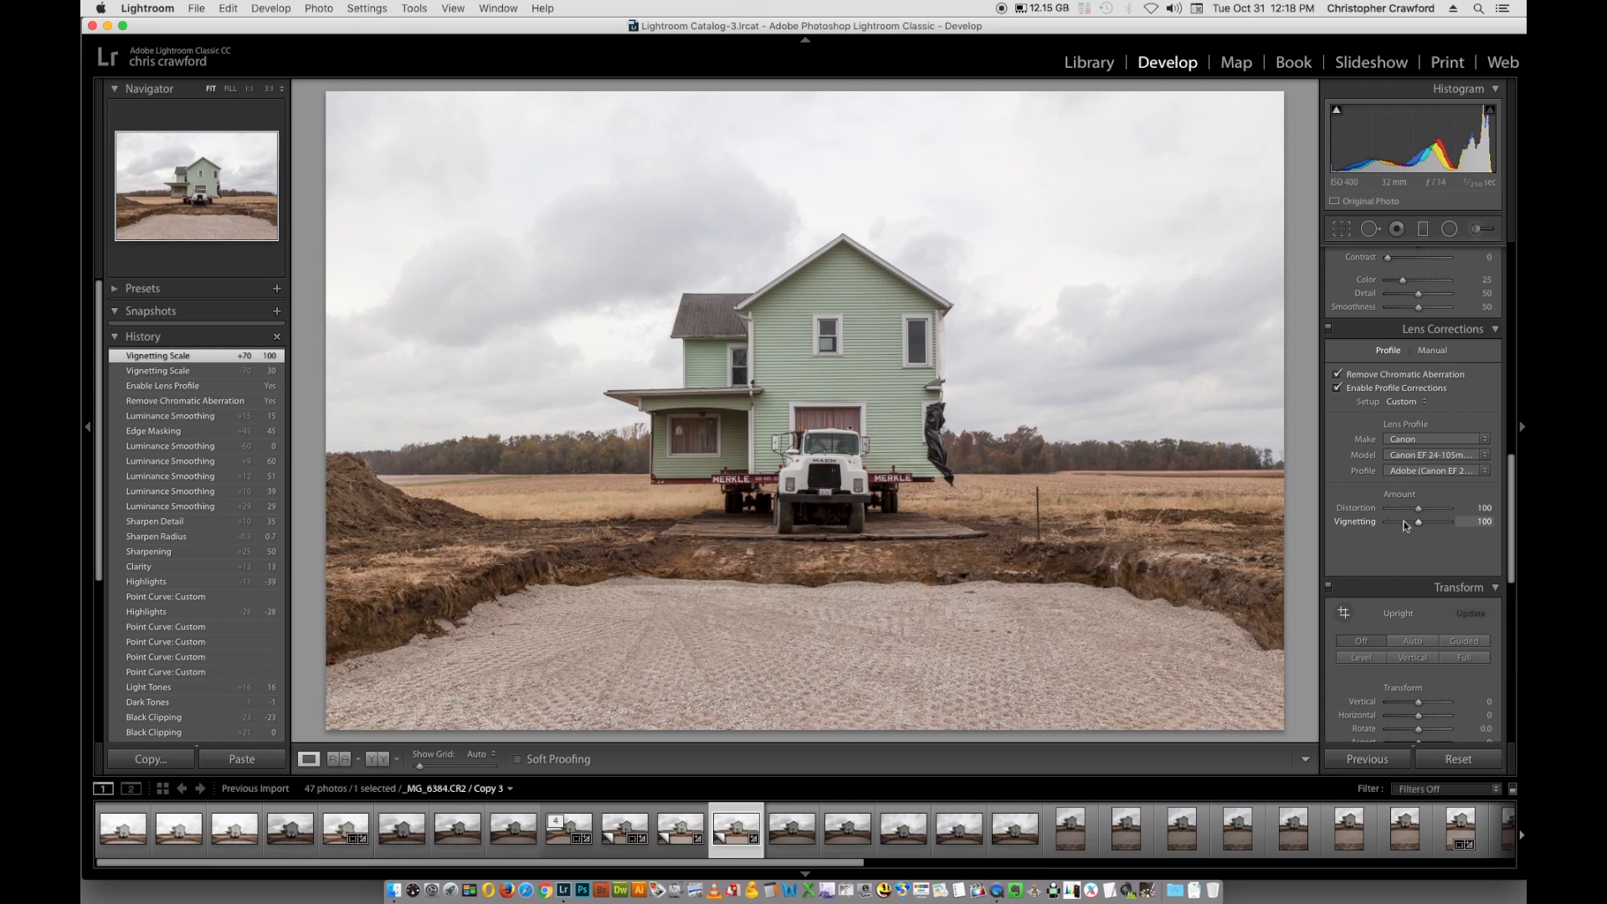
- Inspect the house edge and horizon up close, and set the Transform rotation to +0.4 to level the photo
{"action": "left_click_drag", "start_coordinate": [1514, 461], "coordinate": [1503, 520]}
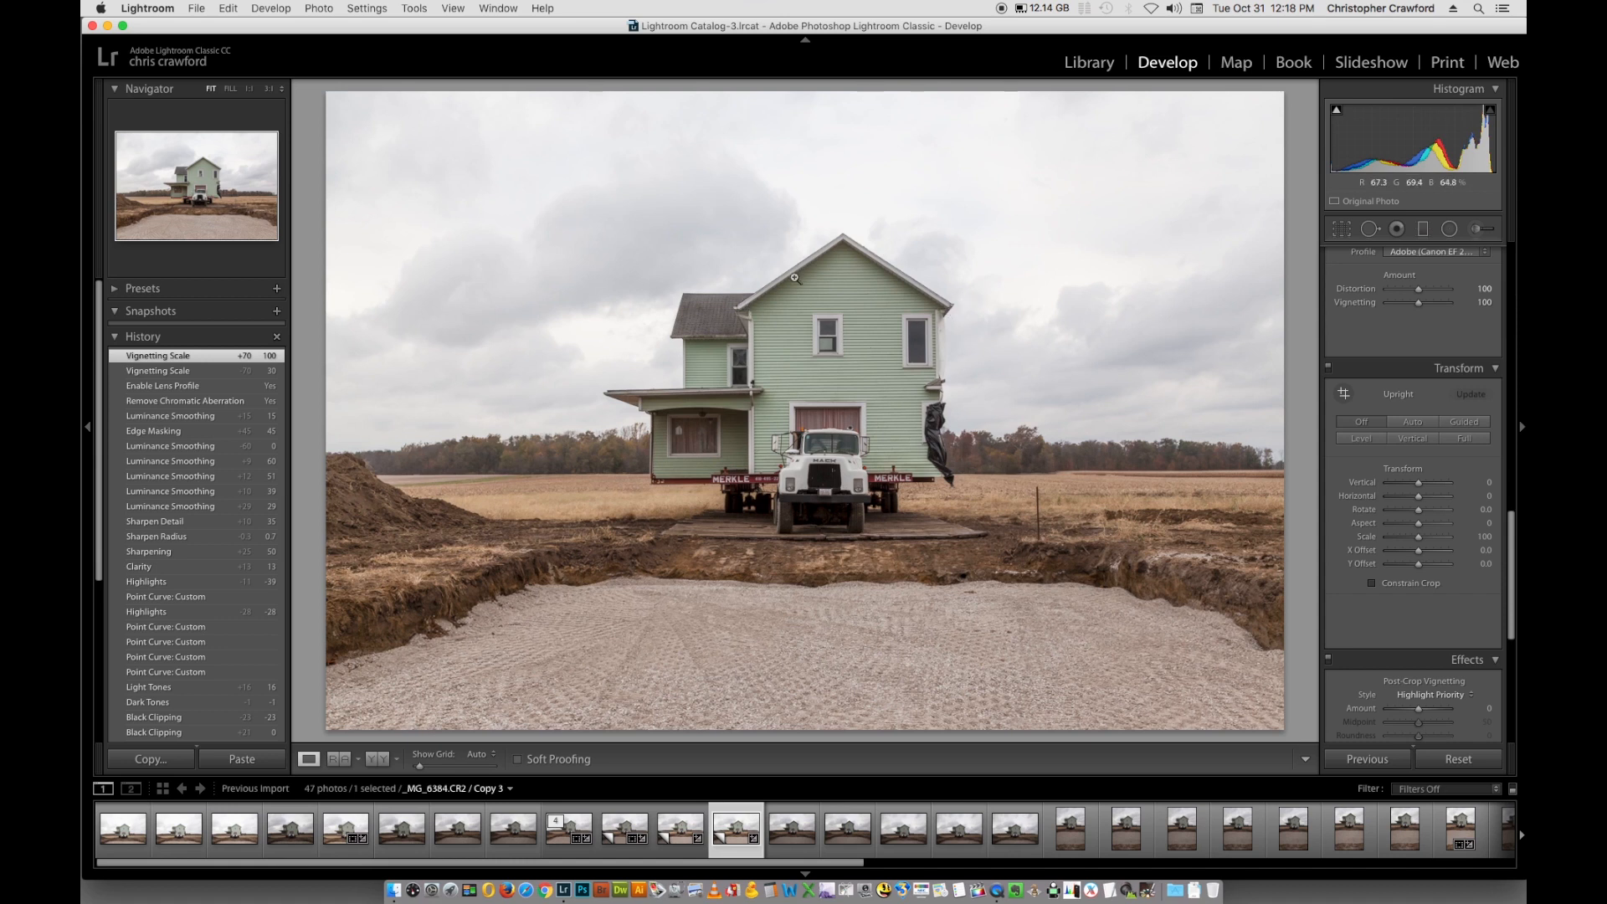
{"action": "left_click", "coordinate": [916, 425]}
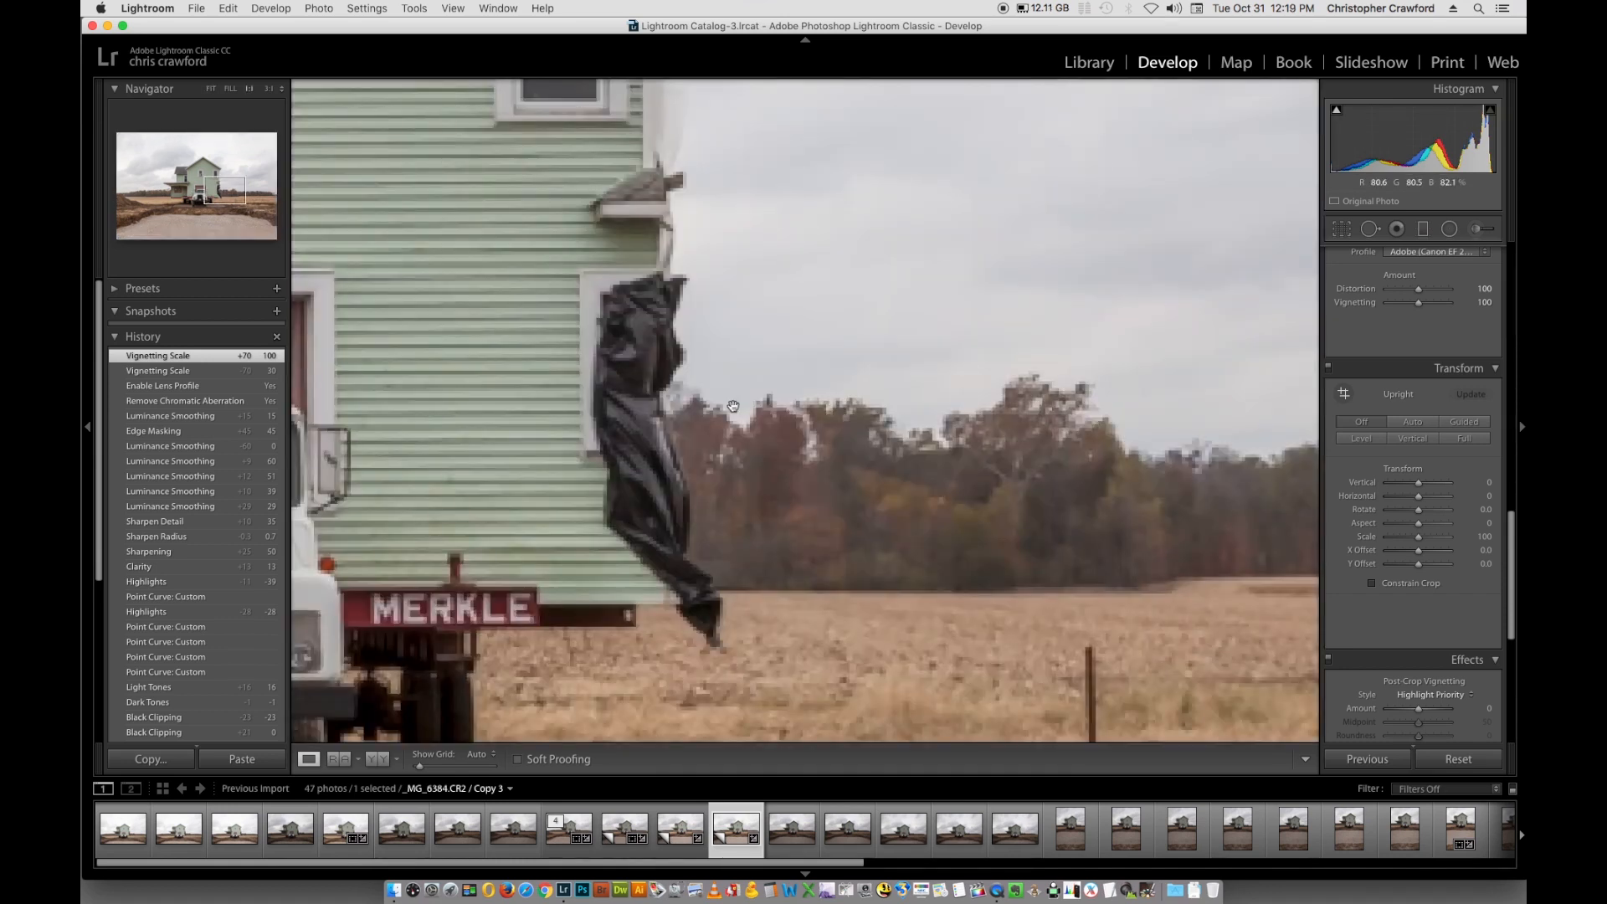
{"action": "left_click", "coordinate": [777, 387]}
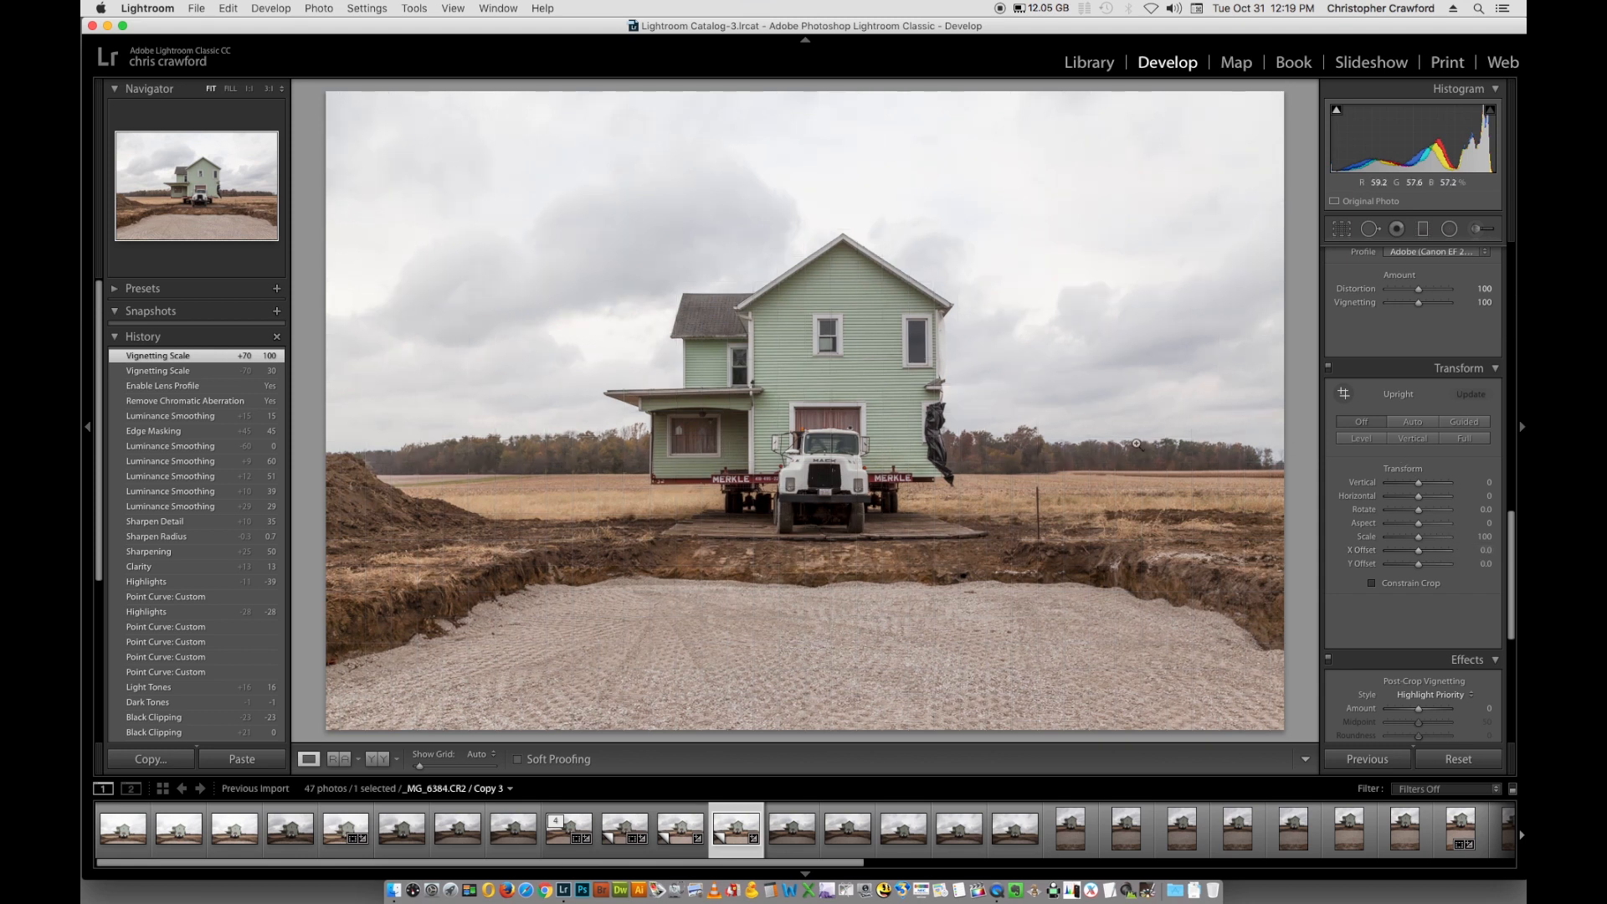
{"action": "left_click", "coordinate": [1419, 512]}
{"action": "left_click_drag", "start_coordinate": [1419, 513], "coordinate": [1421, 514]}
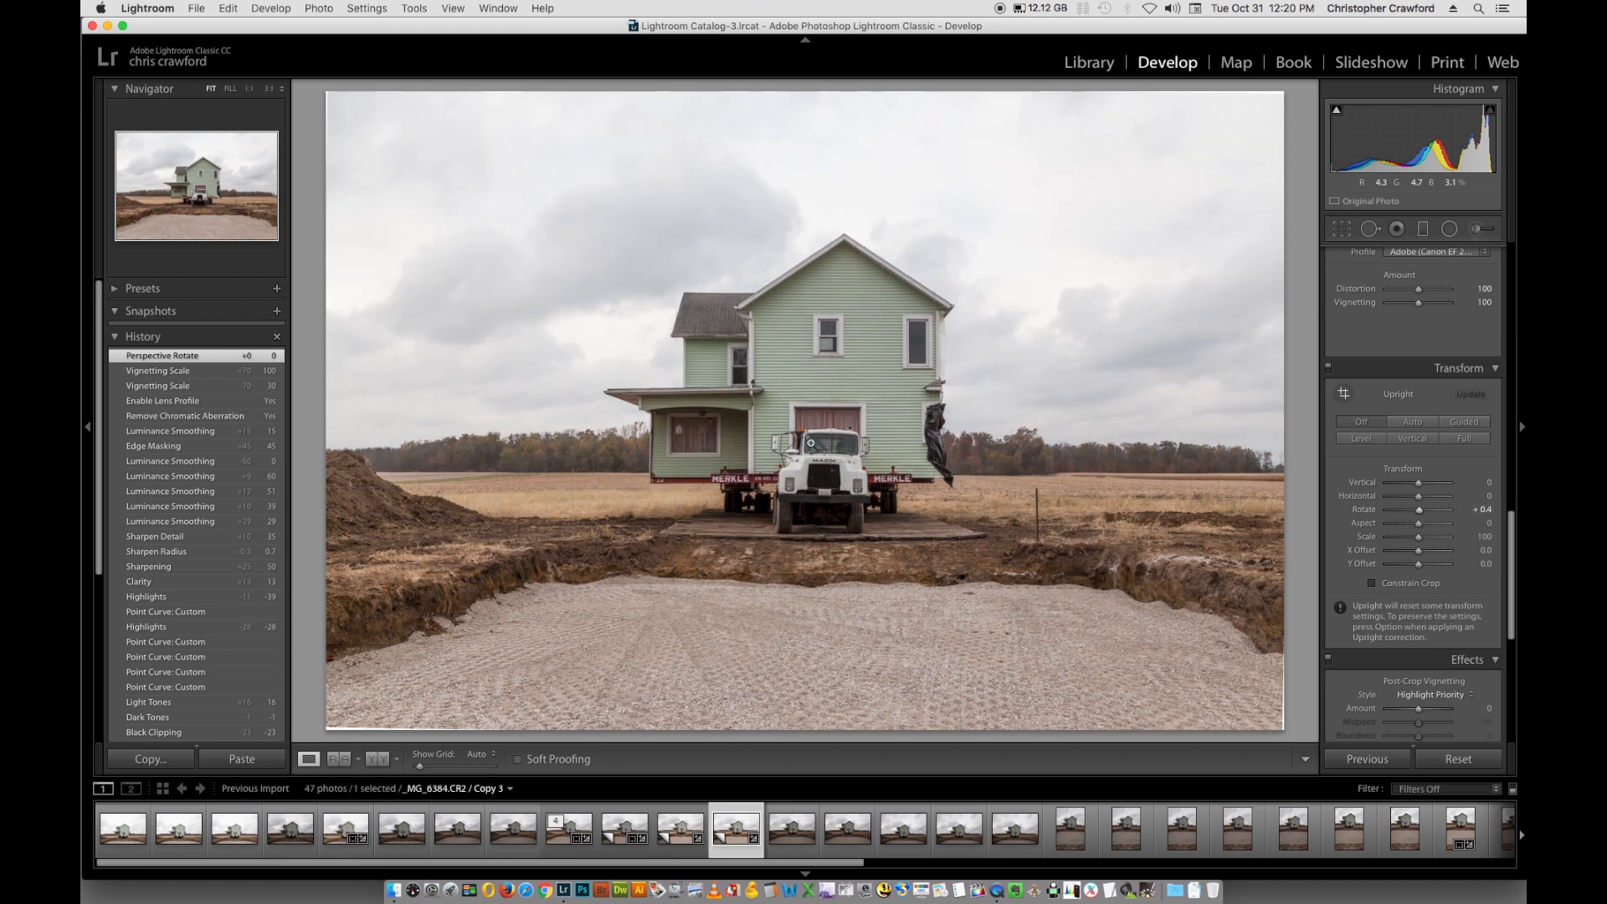
- Set the Vertical transform to -8 to straighten the house, and constrain the crop to remove the white borders
{"action": "left_click", "coordinate": [1410, 485]}
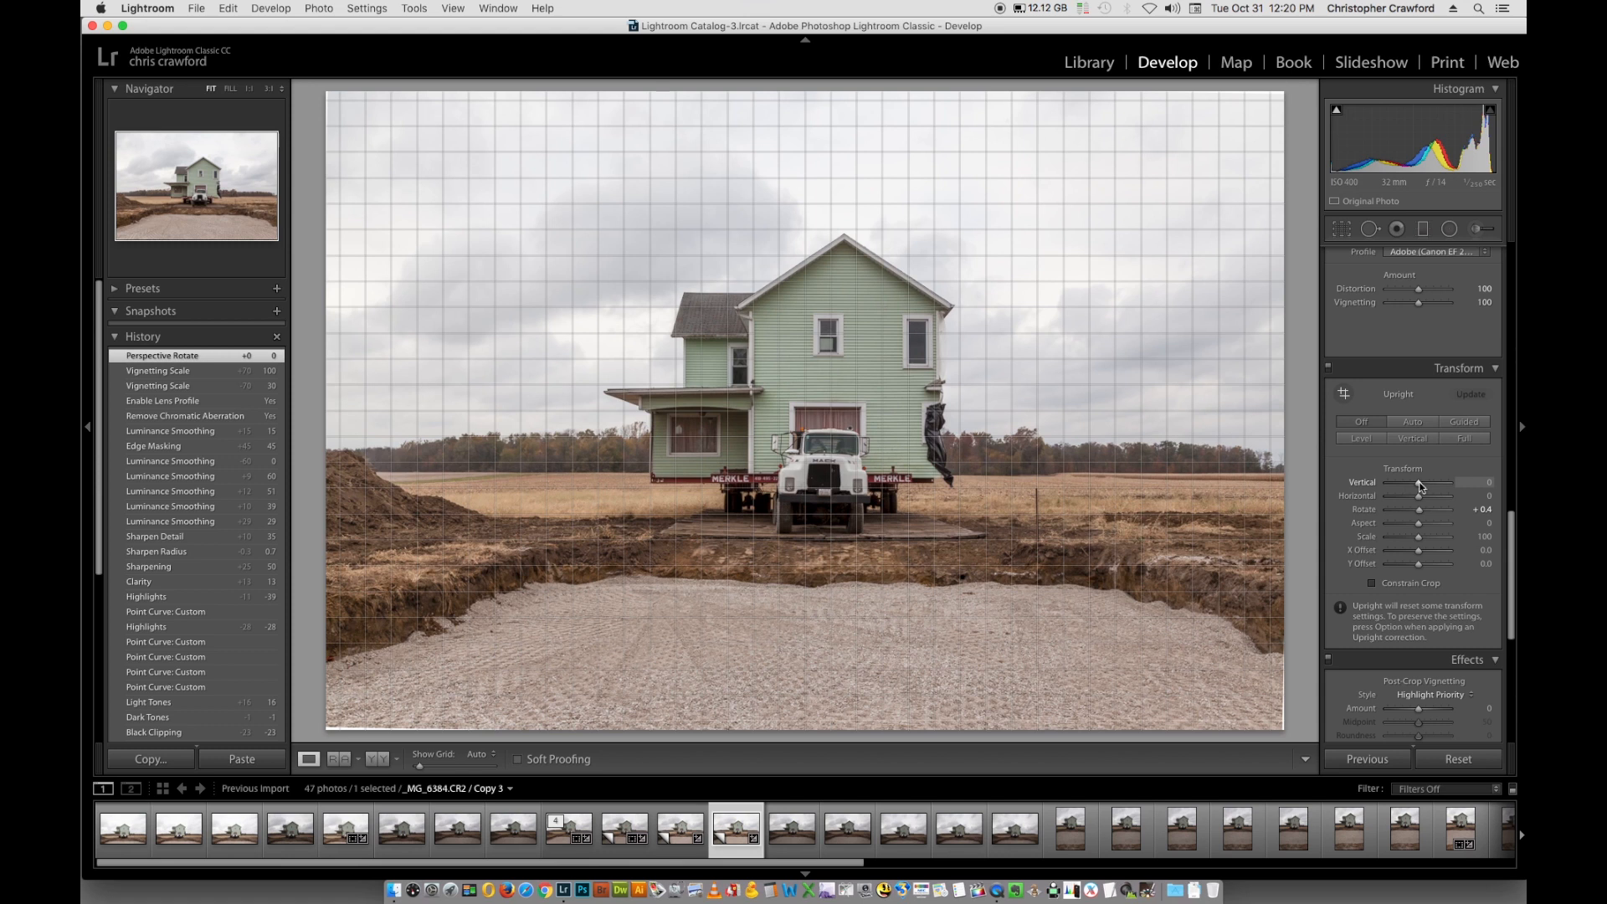
{"action": "left_click_drag", "start_coordinate": [1416, 483], "coordinate": [1416, 488]}
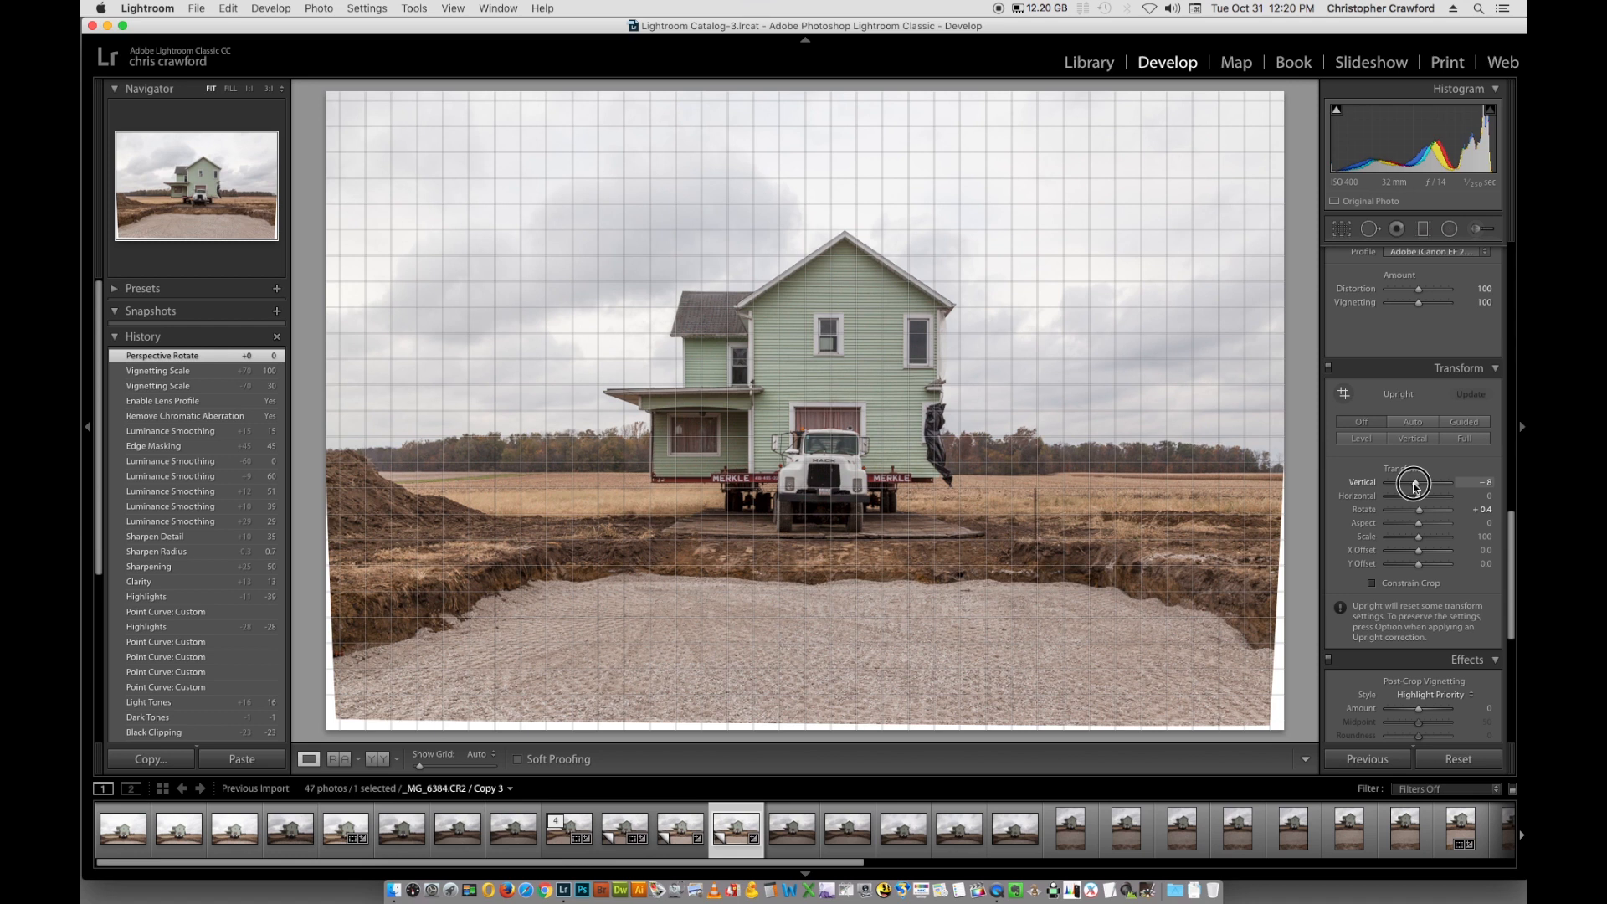
{"action": "left_click_drag", "start_coordinate": [1413, 482], "coordinate": [1414, 482]}
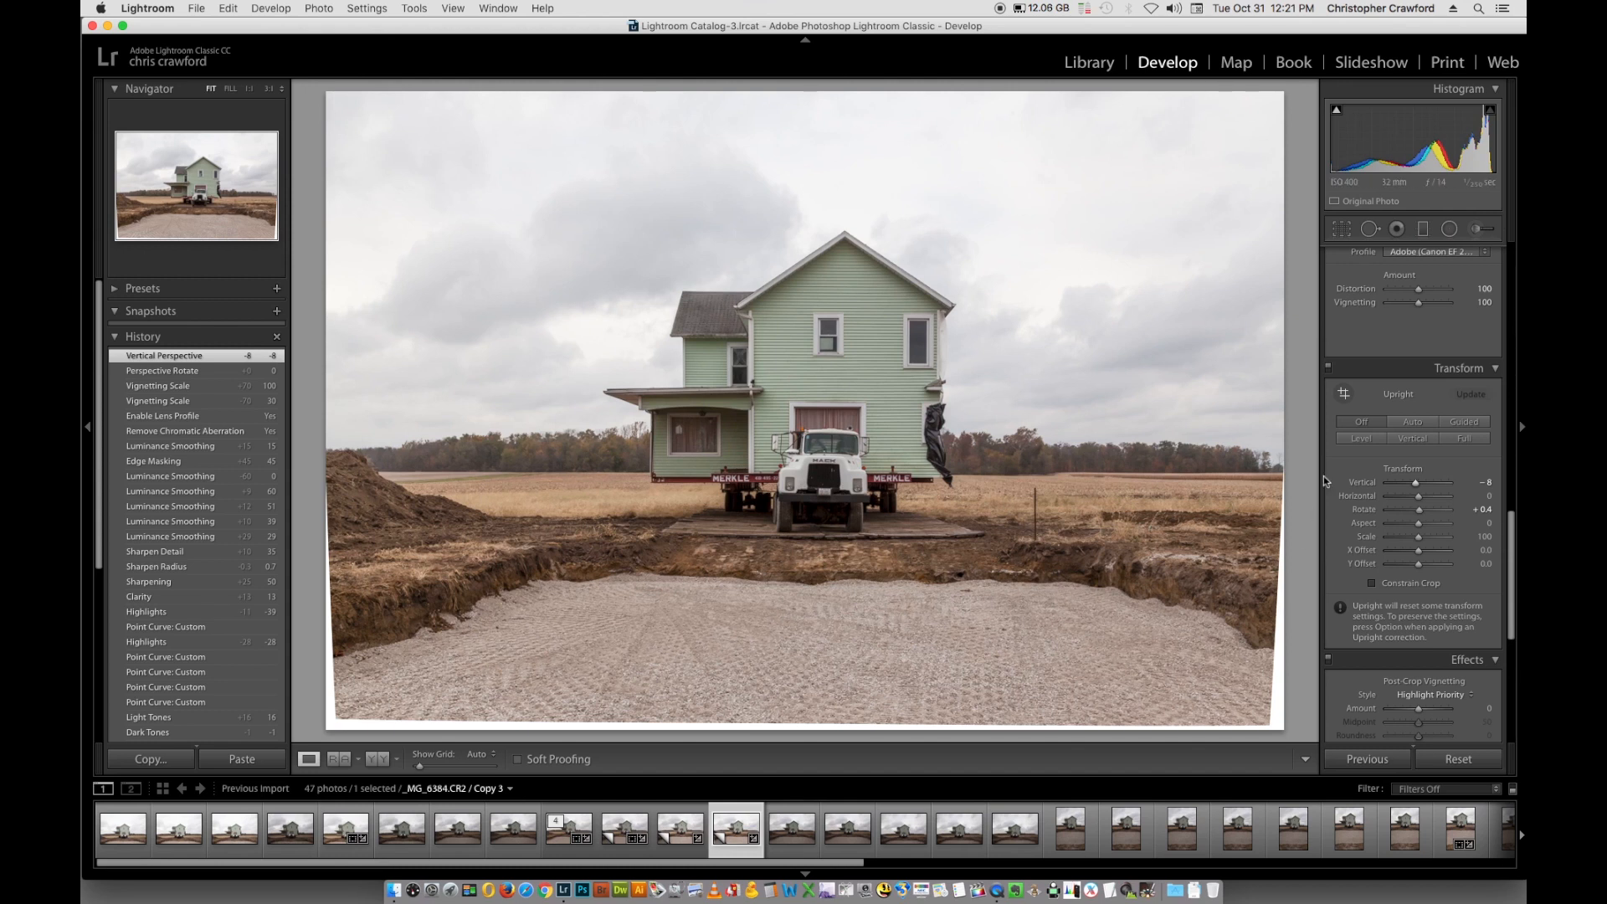
{"action": "left_click", "coordinate": [1375, 585]}
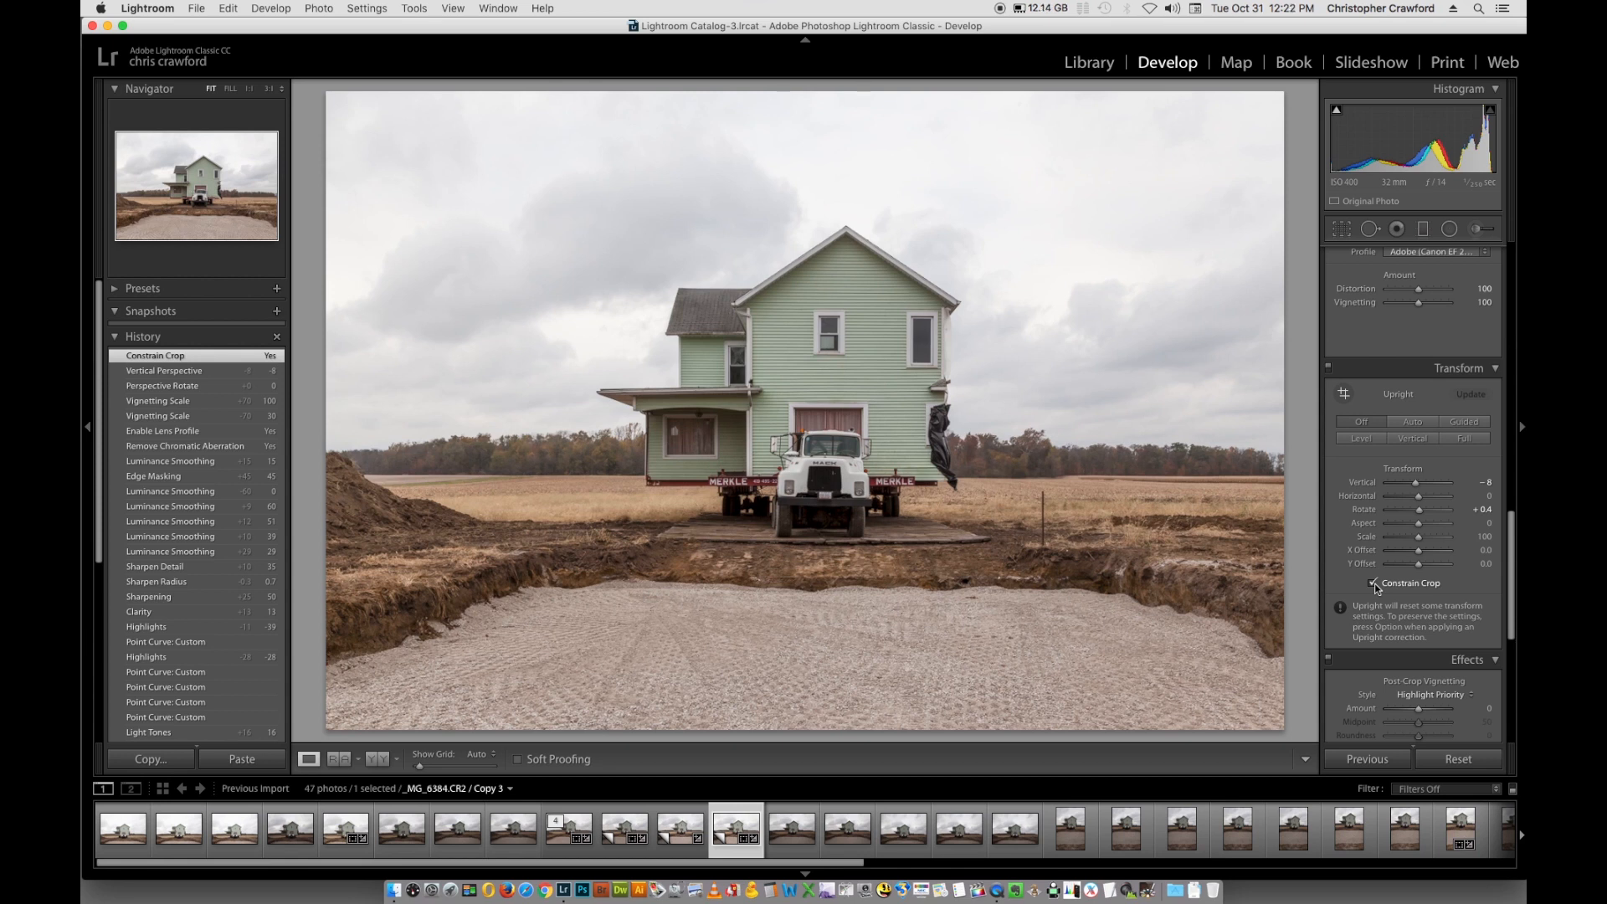
- Turn off the crop constraint and extend the photo's crop slightly upward by hand to include more sky
{"action": "left_click", "coordinate": [1375, 585]}
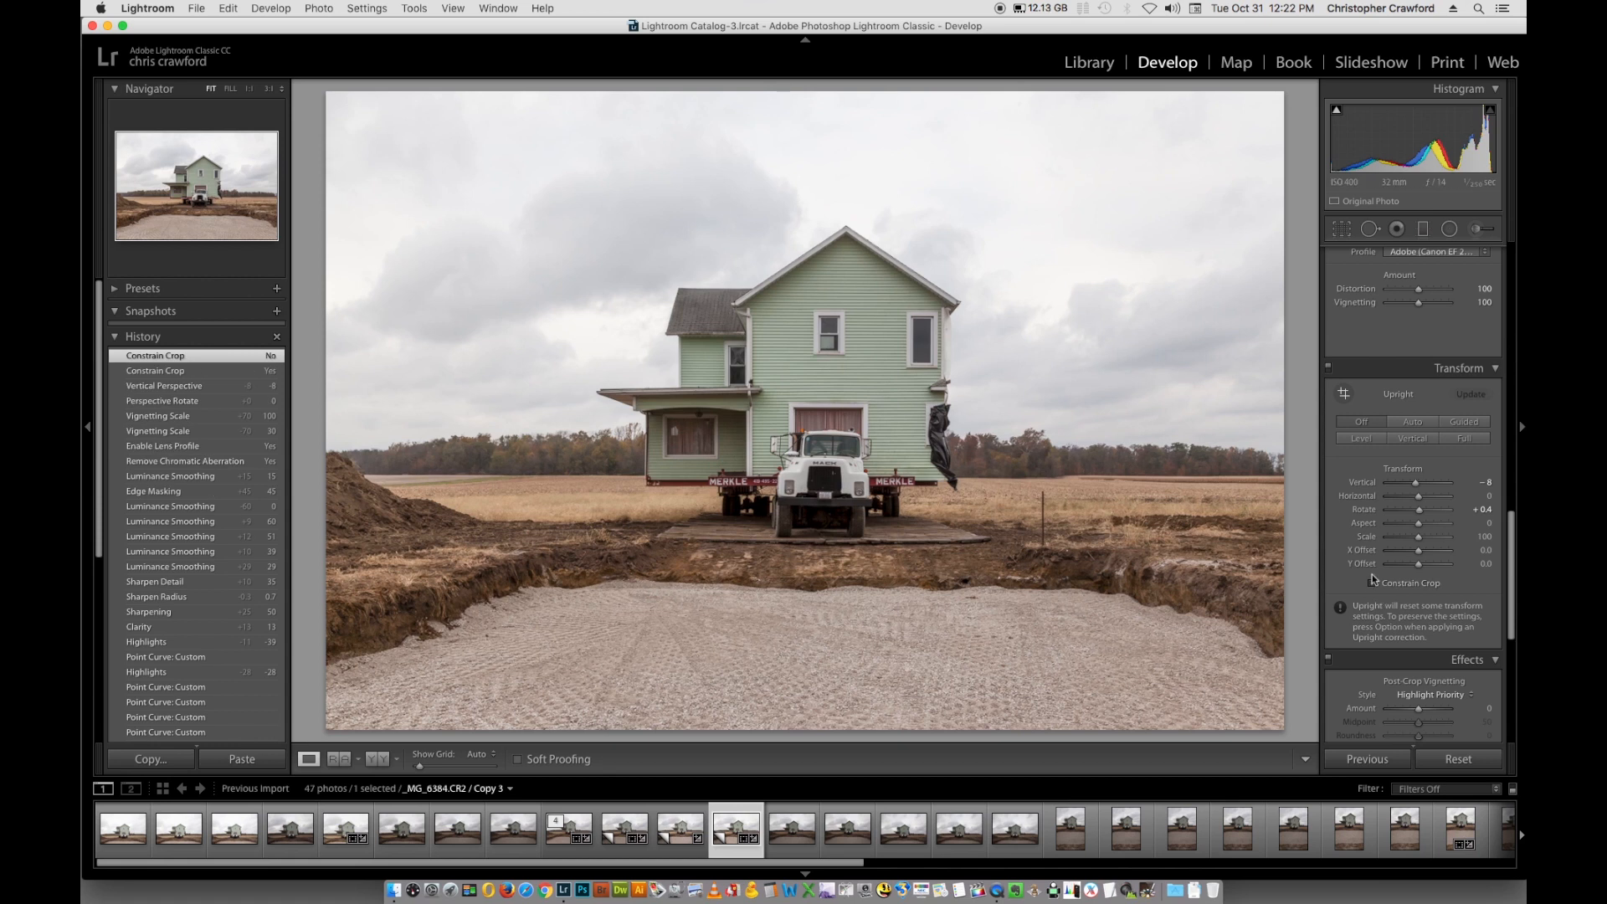
{"action": "left_click", "coordinate": [1343, 230]}
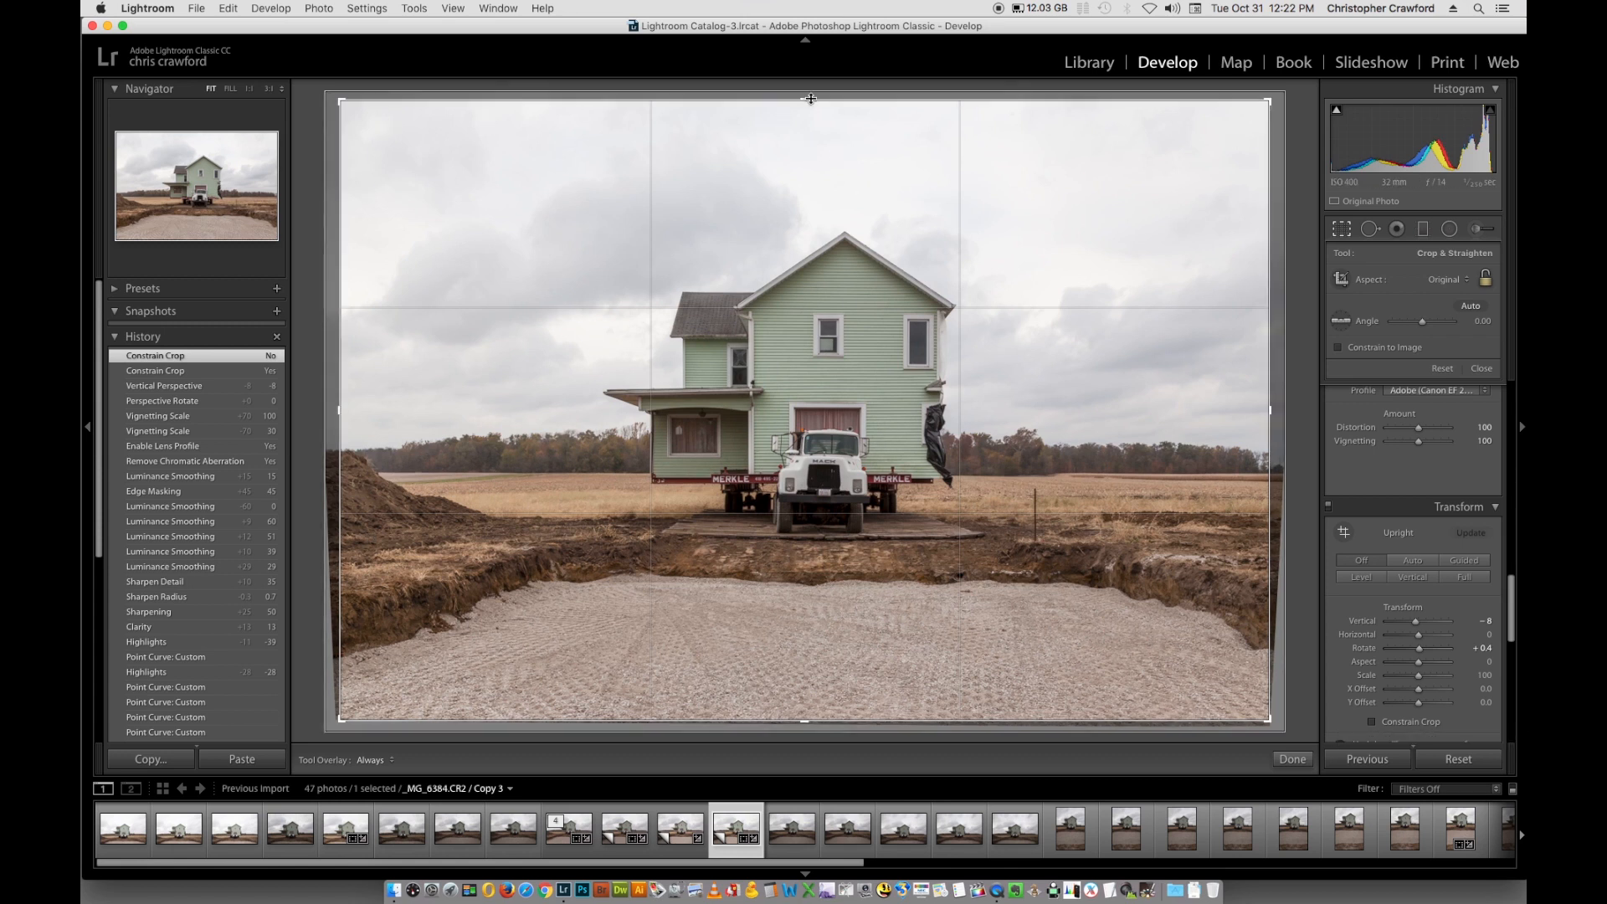
{"action": "left_click_drag", "start_coordinate": [808, 100], "coordinate": [807, 94]}
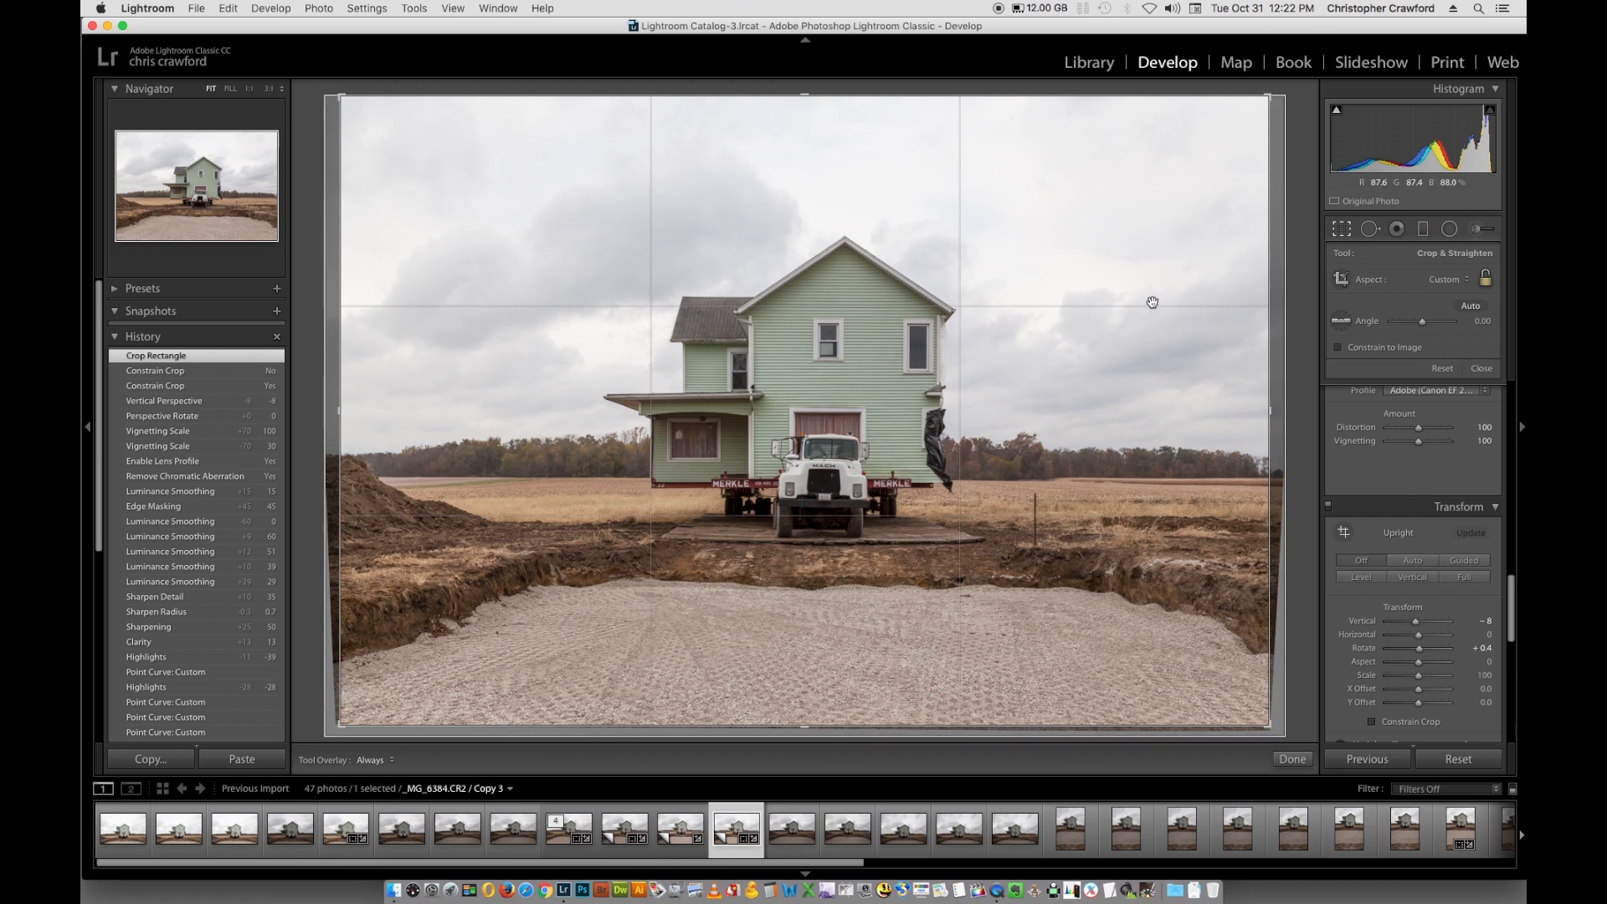
{"action": "key", "text": "Return"}
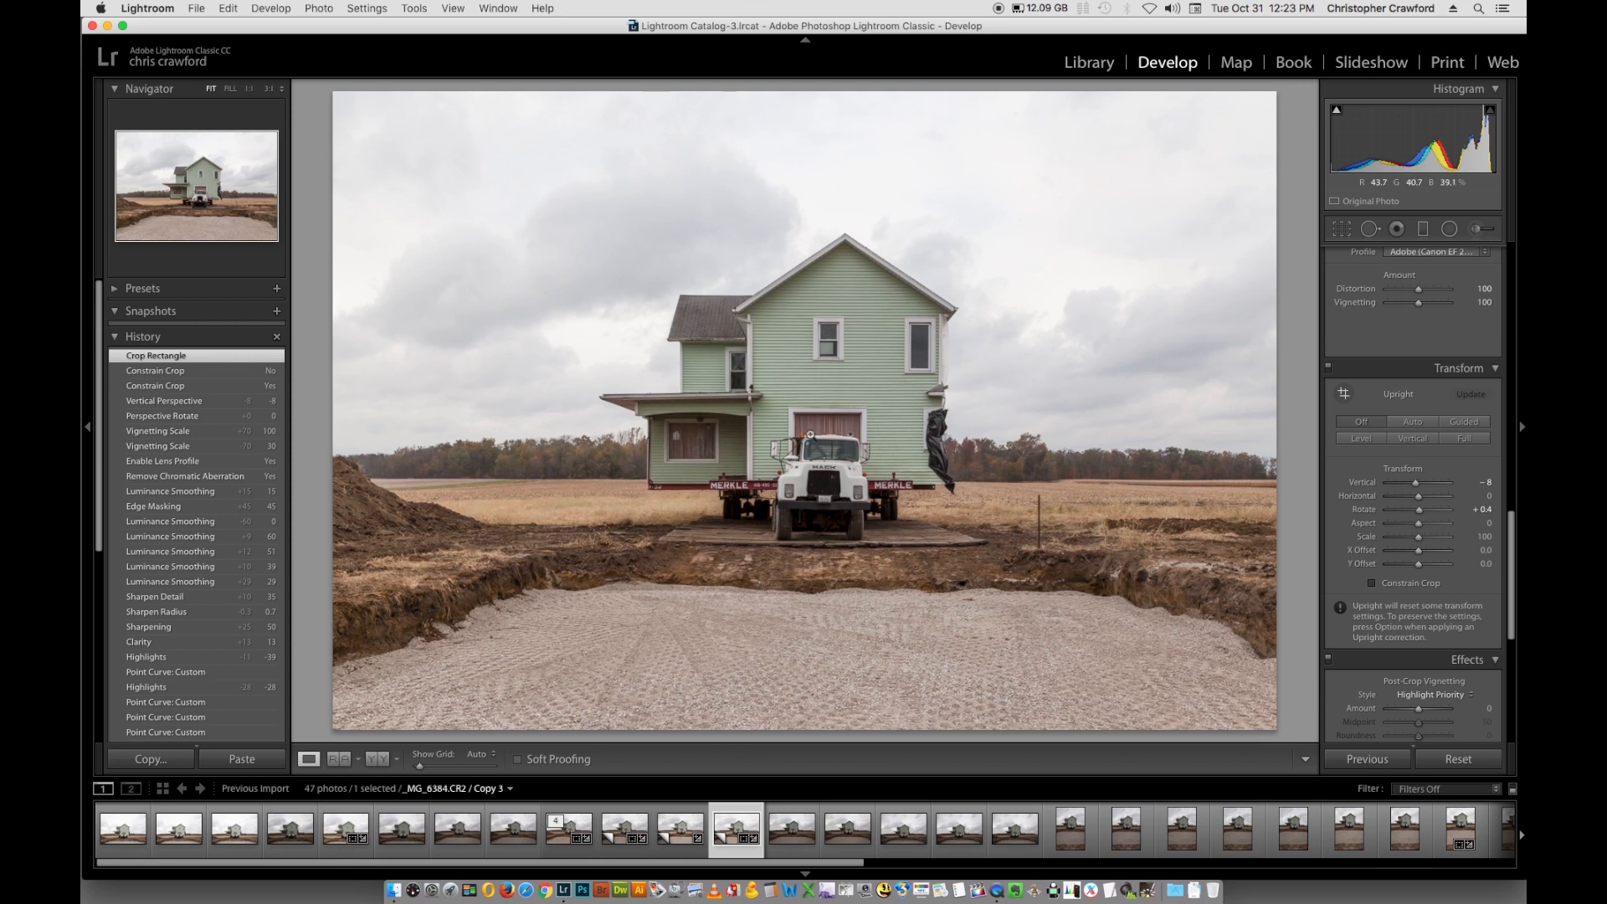
- Examine the truck, siding, windows and roof gable at full magnification to check the finished detail, and return to the whole photo
{"action": "left_click", "coordinate": [812, 435]}
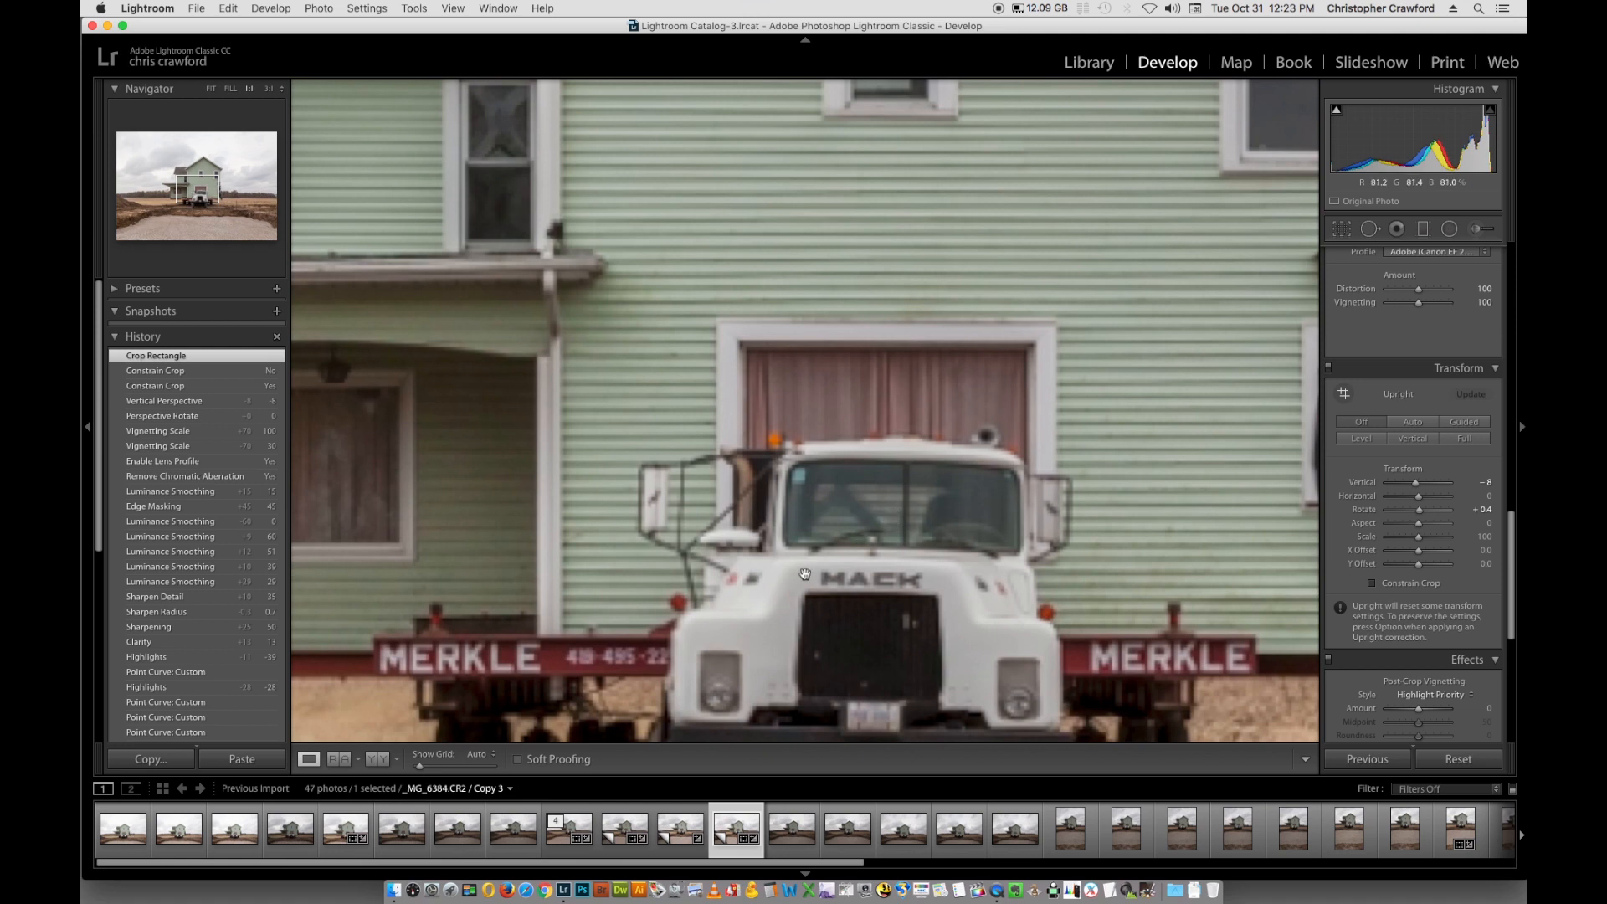
{"action": "left_click_drag", "start_coordinate": [864, 572], "coordinate": [902, 397]}
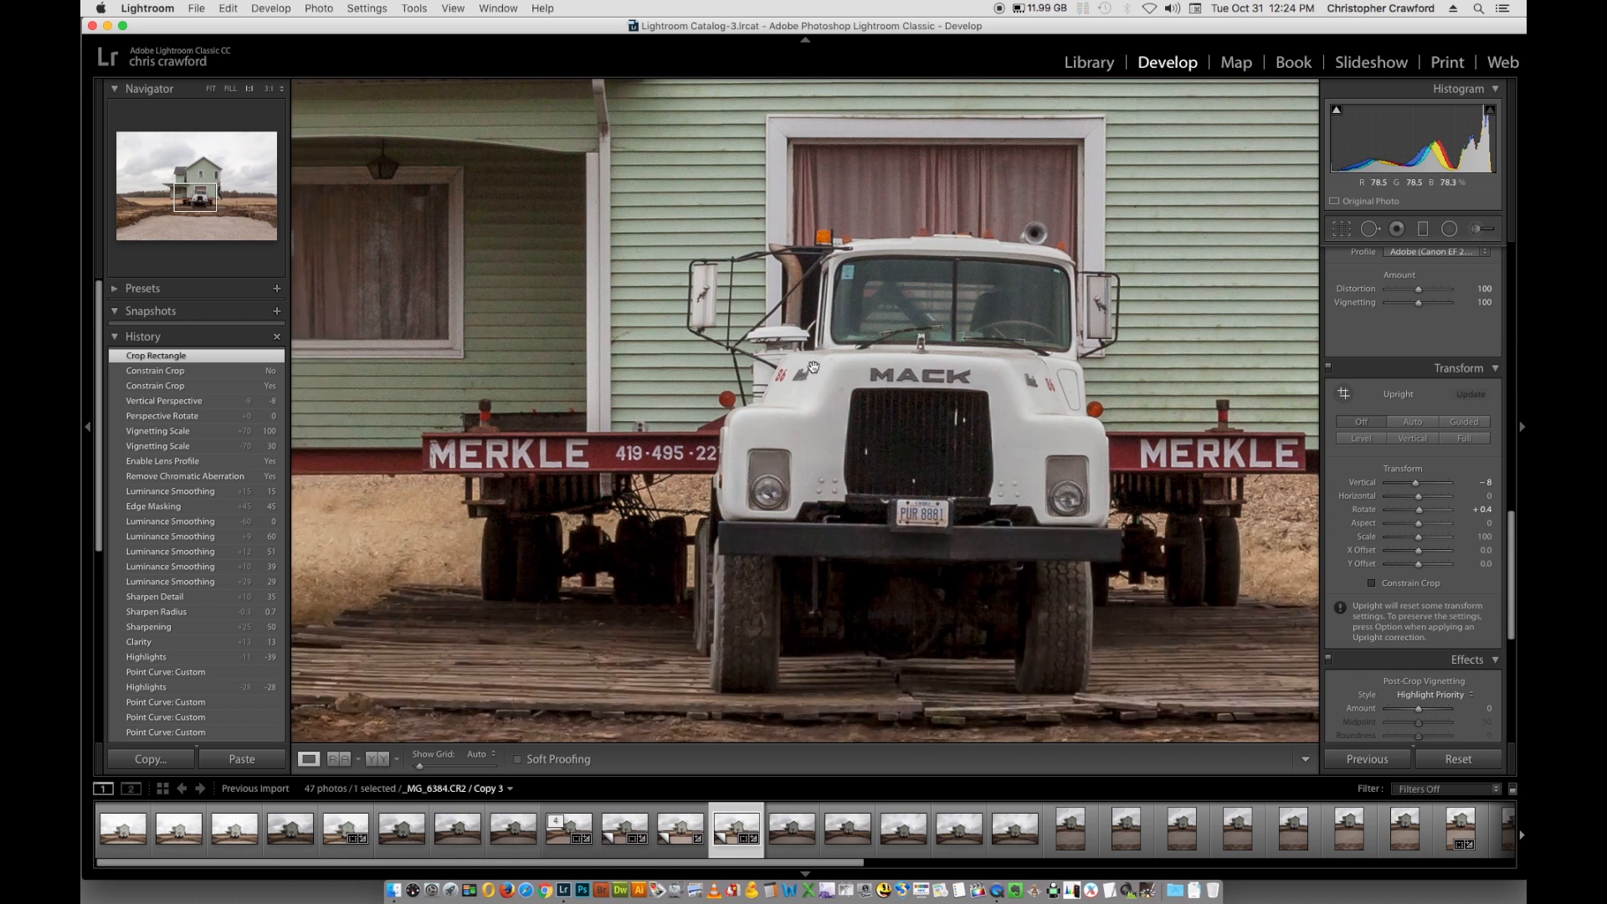
{"action": "left_click_drag", "start_coordinate": [903, 417], "coordinate": [900, 590]}
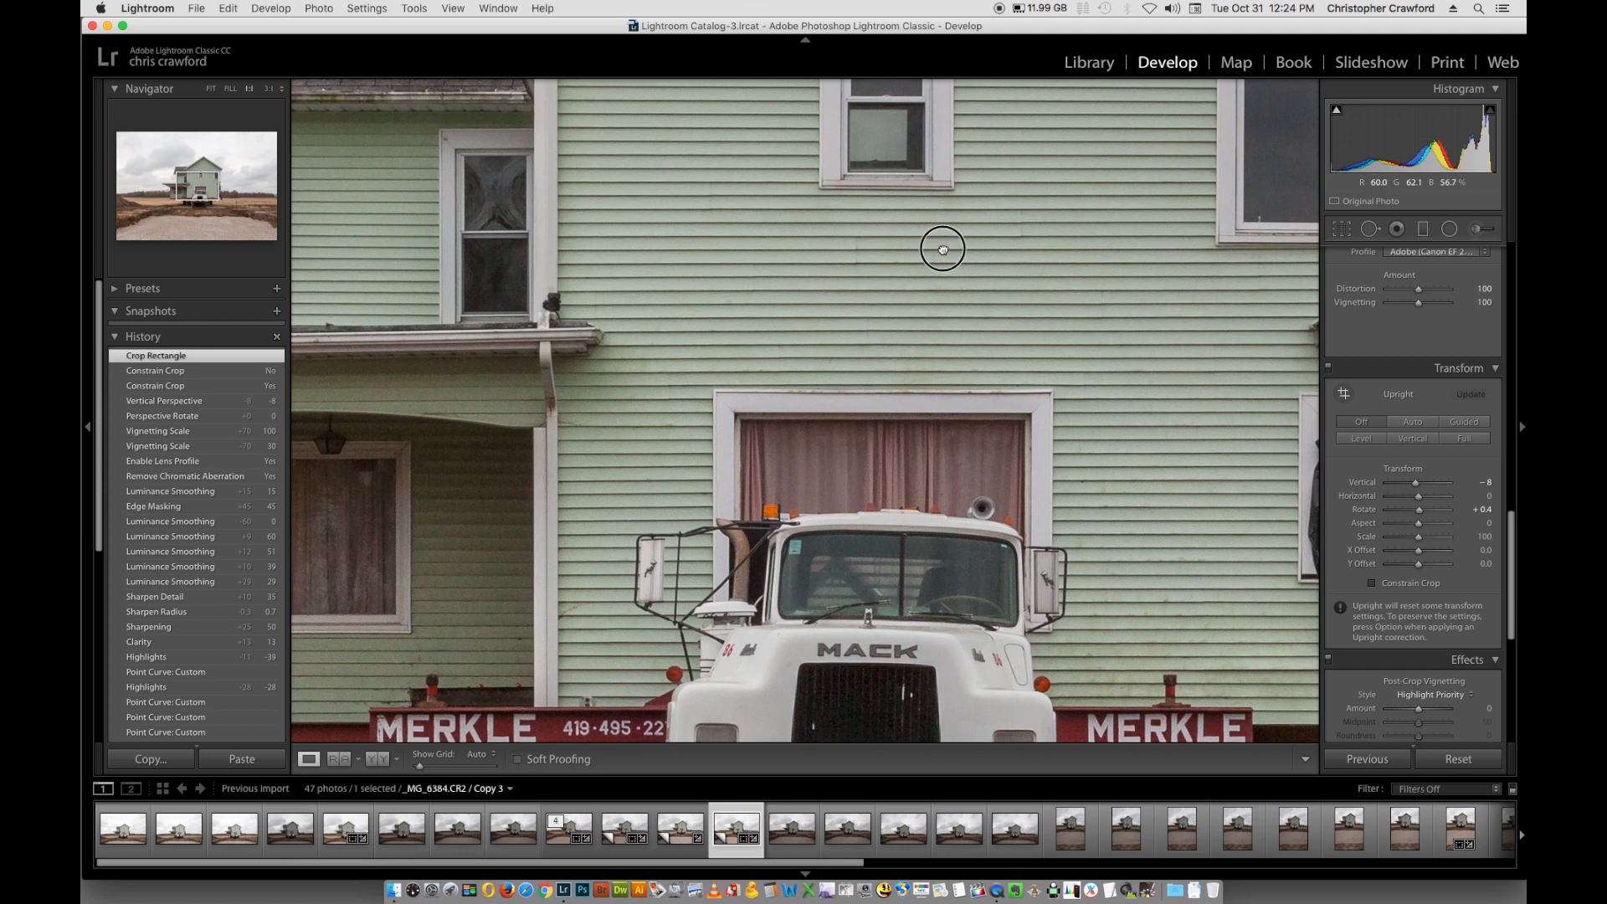
{"action": "left_click_drag", "start_coordinate": [940, 240], "coordinate": [918, 478]}
{"action": "left_click_drag", "start_coordinate": [944, 215], "coordinate": [897, 363]}
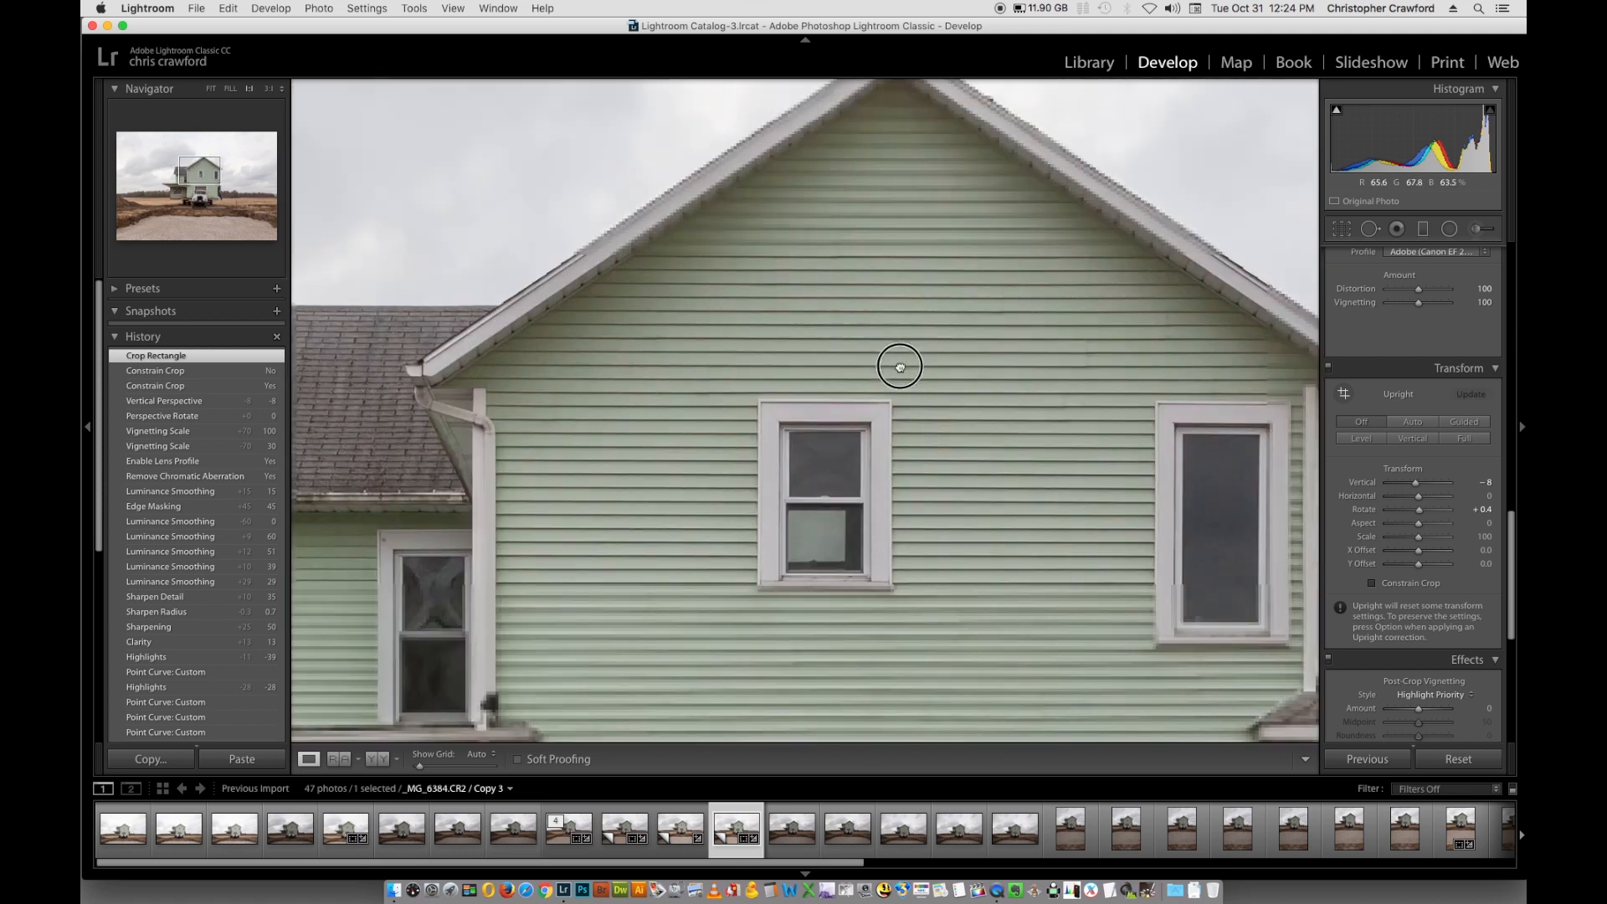
{"action": "left_click_drag", "start_coordinate": [937, 244], "coordinate": [925, 444]}
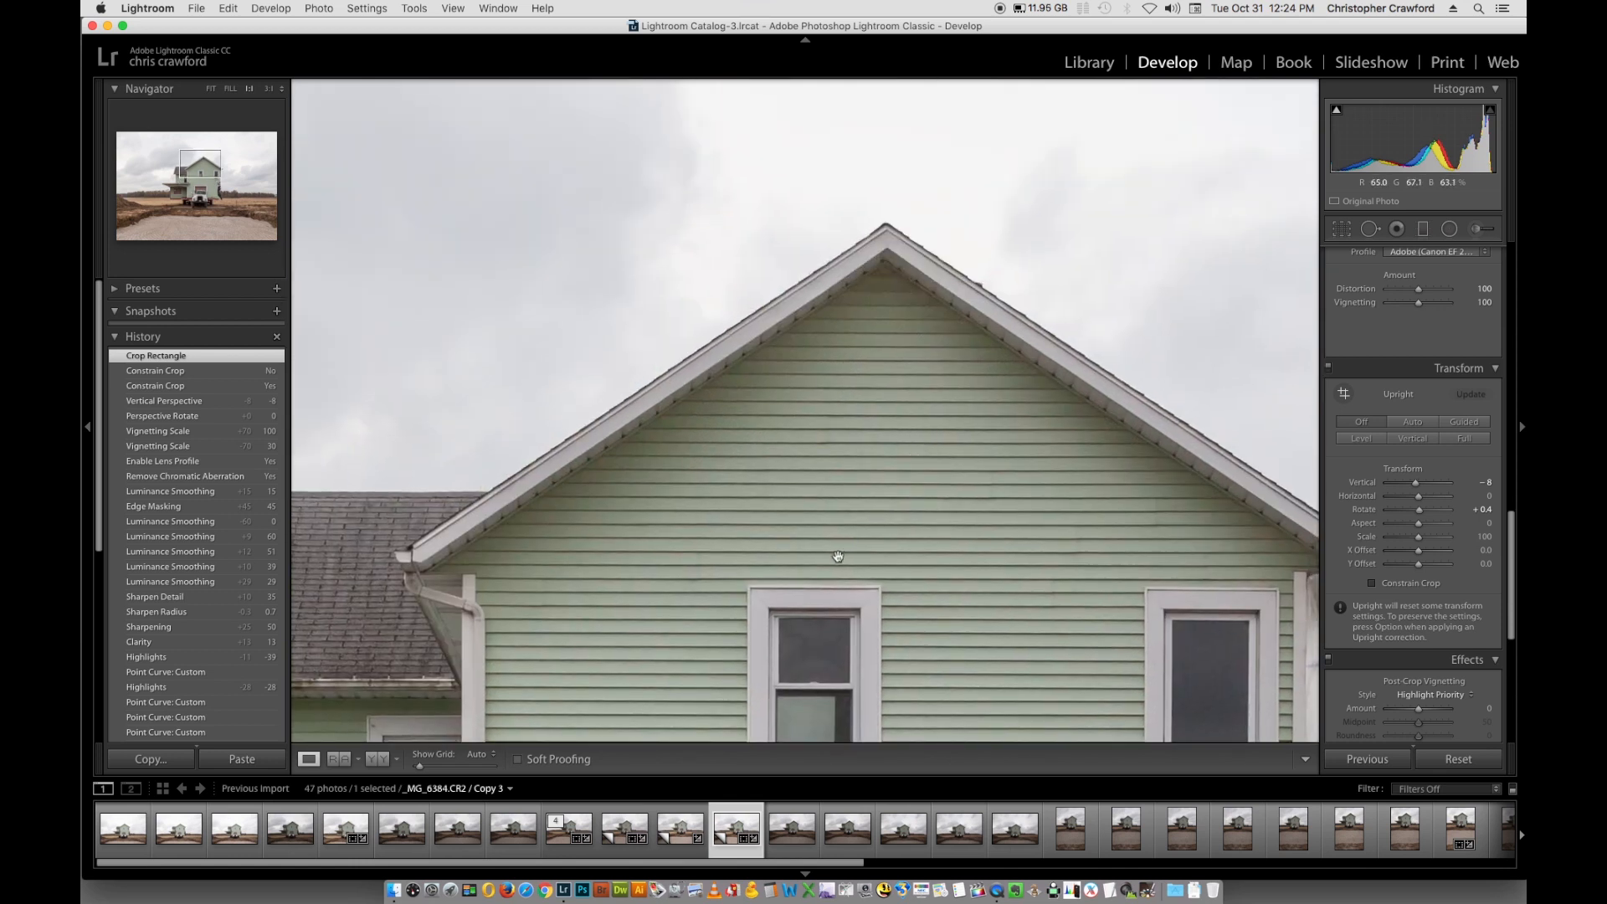
{"action": "left_click_drag", "start_coordinate": [829, 563], "coordinate": [915, 324]}
{"action": "left_click_drag", "start_coordinate": [859, 503], "coordinate": [894, 280]}
{"action": "left_click_drag", "start_coordinate": [833, 550], "coordinate": [863, 227]}
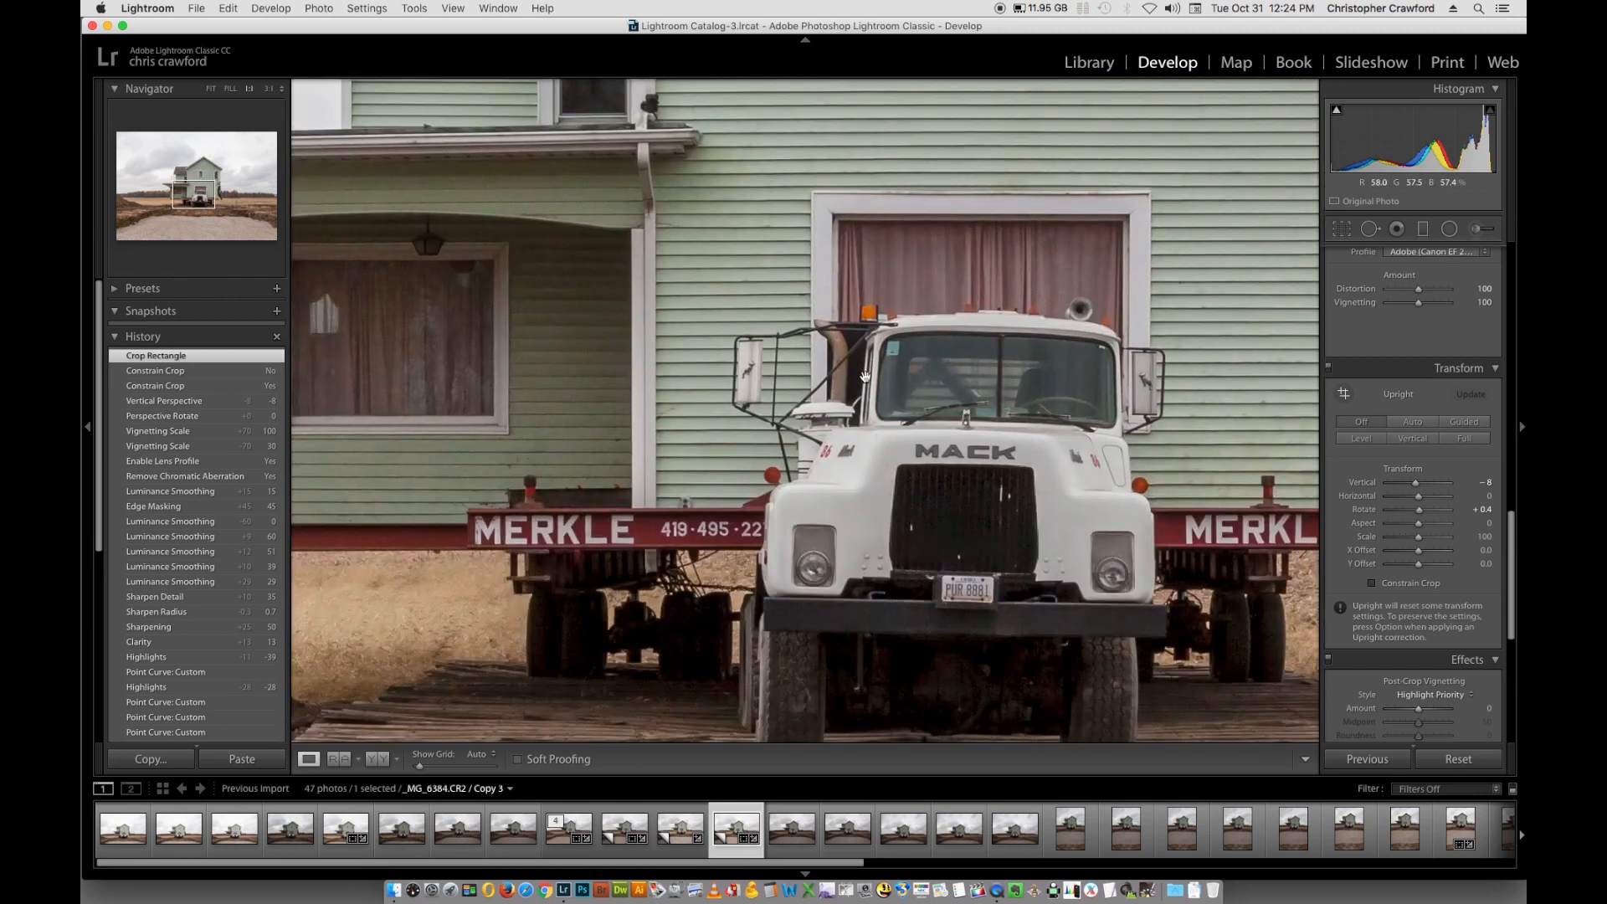
{"action": "left_click", "coordinate": [867, 381]}
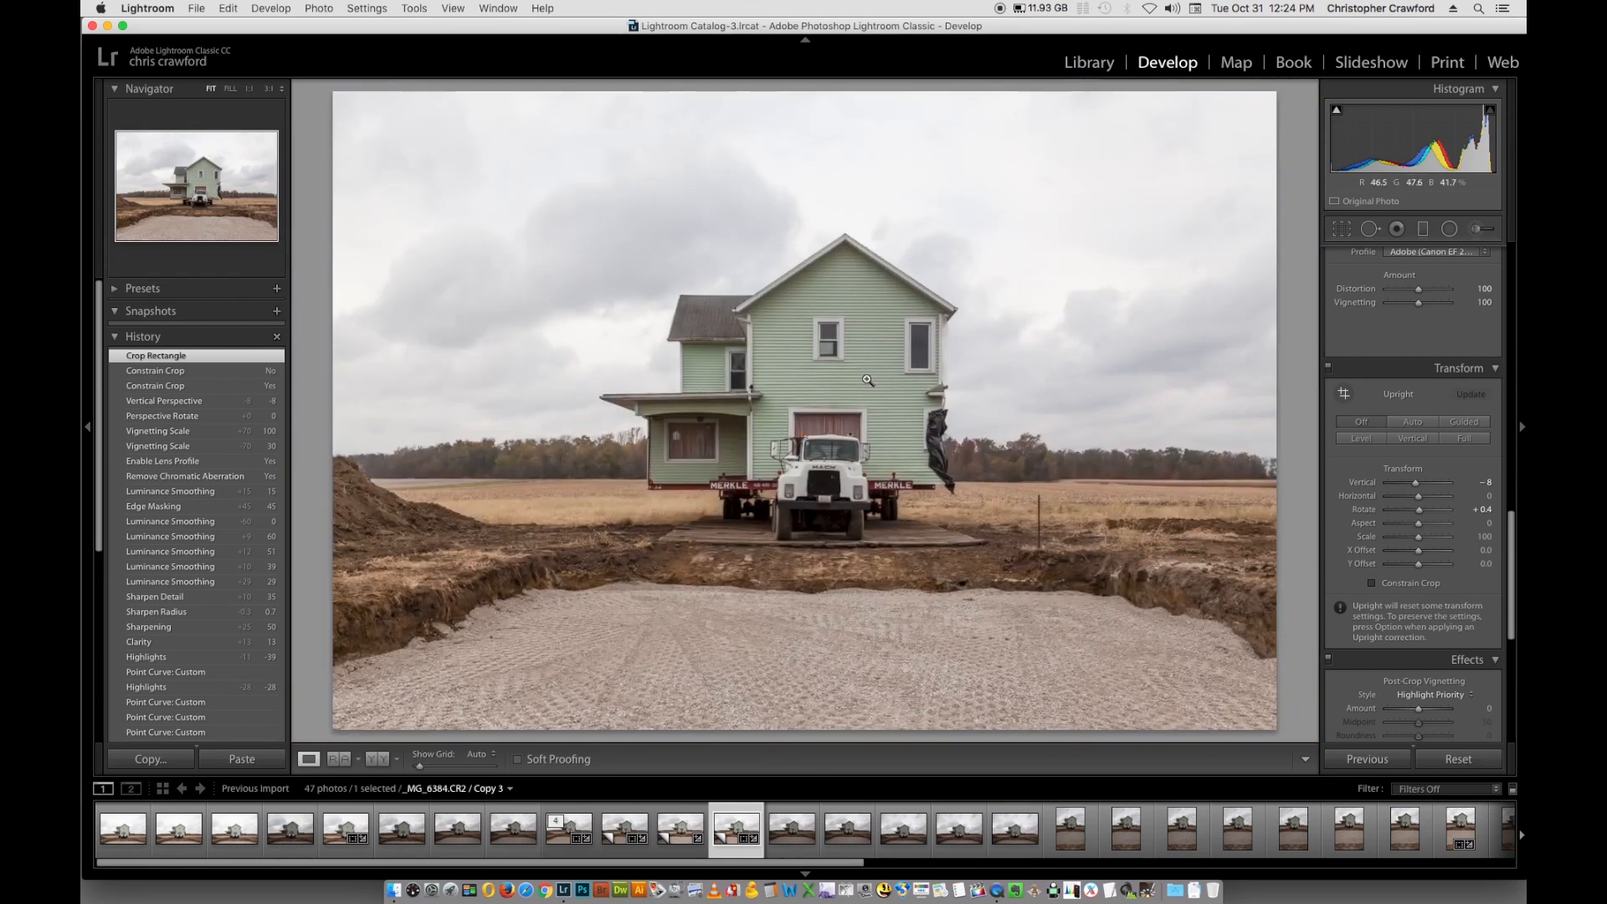